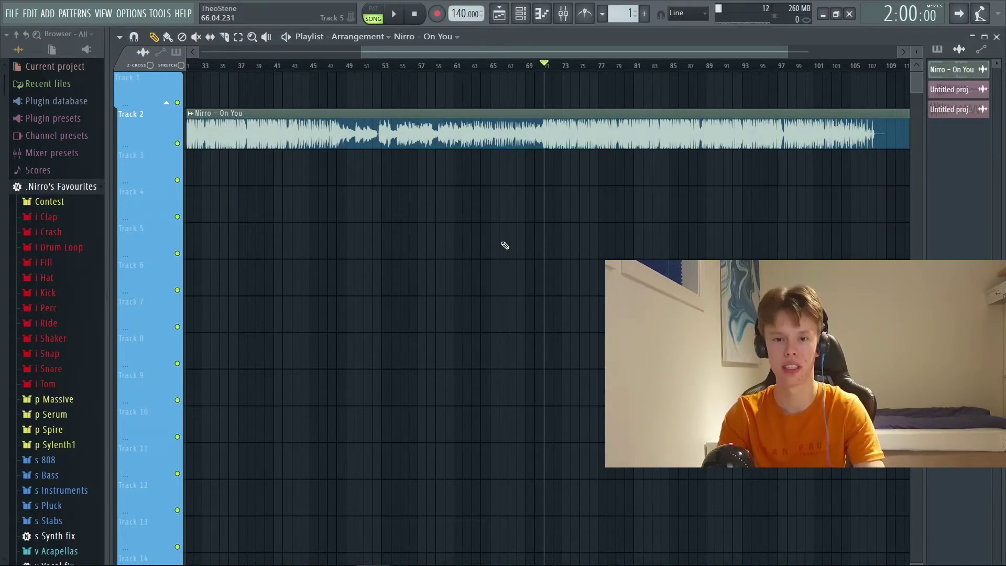
scroll(524, 257, down, 4)
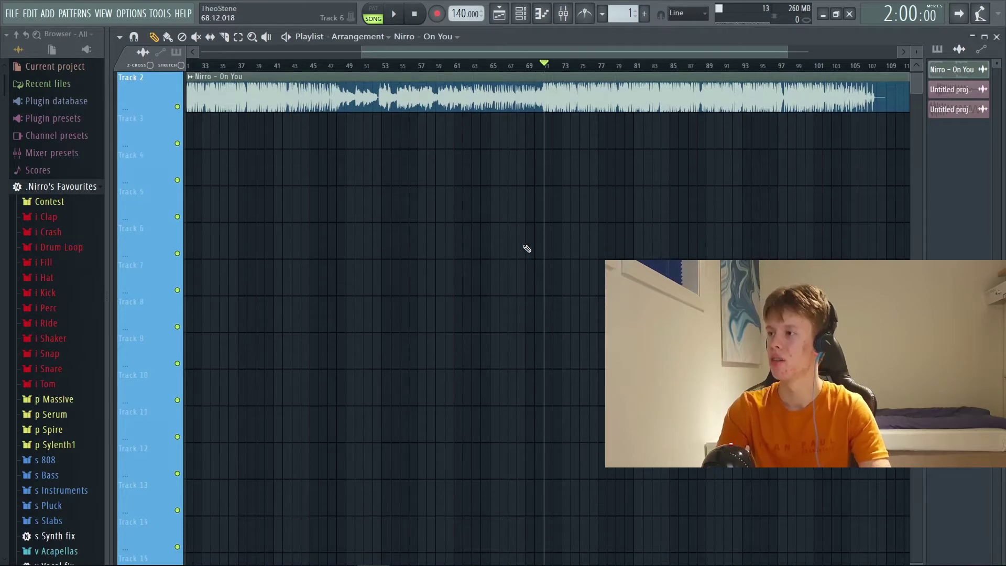
scroll(204, 73, up, 4)
click(200, 66)
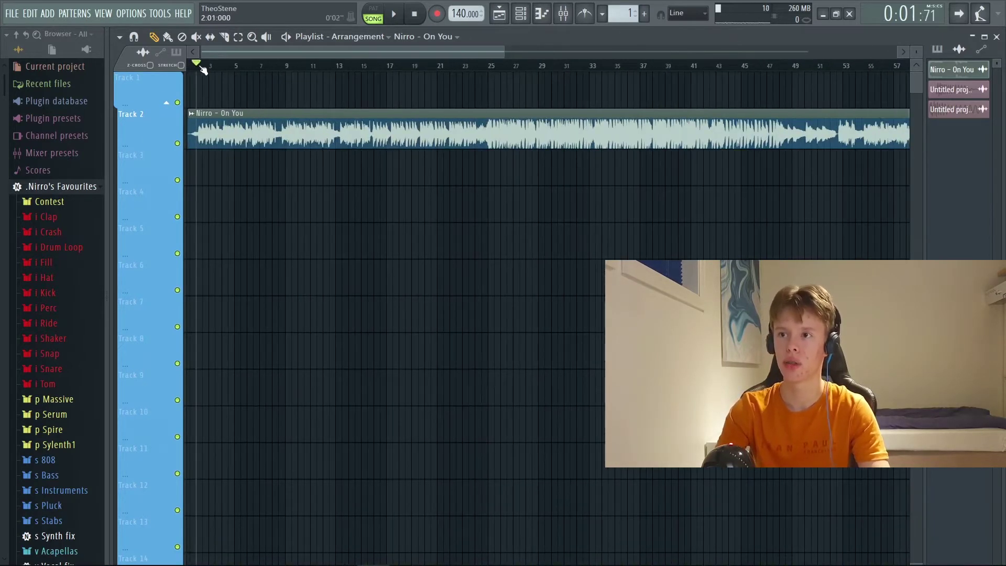
scroll(471, 170, down, 4)
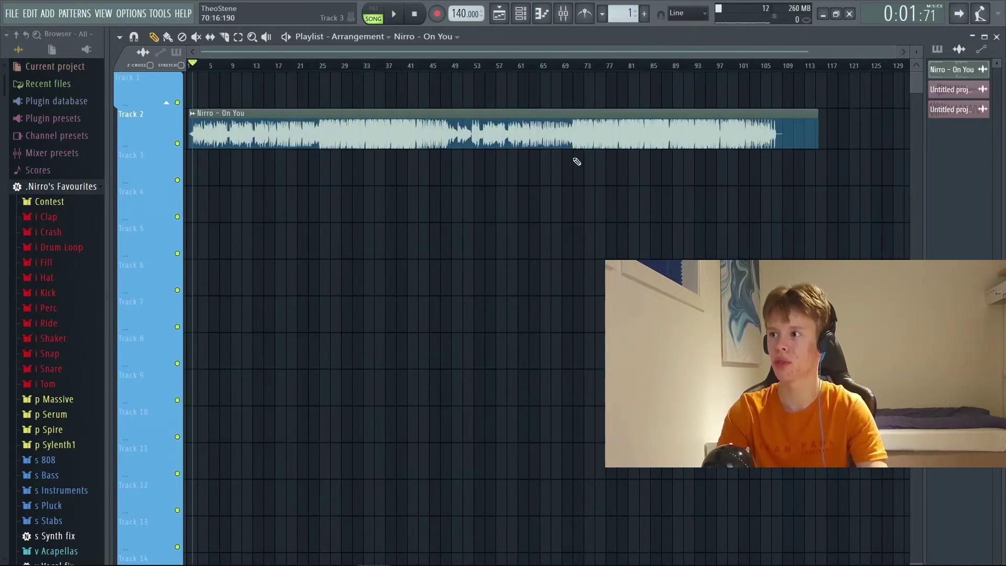
scroll(577, 161, up, 2)
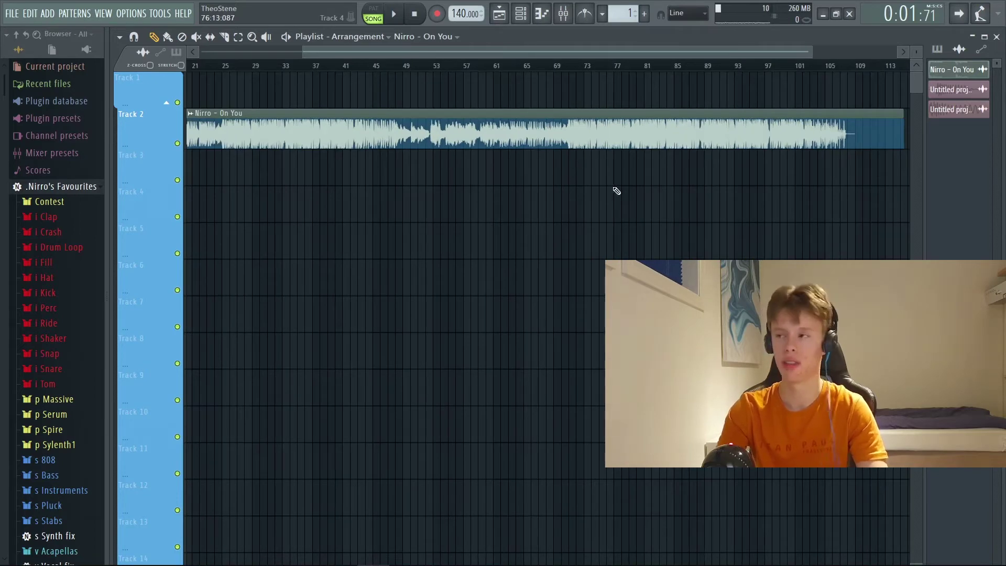
- Play the Nirro - On You track from about bar 70 and listen through the start of the drop
scroll(614, 188, up, 2)
click(528, 67)
scroll(579, 178, up, 3)
key(space)
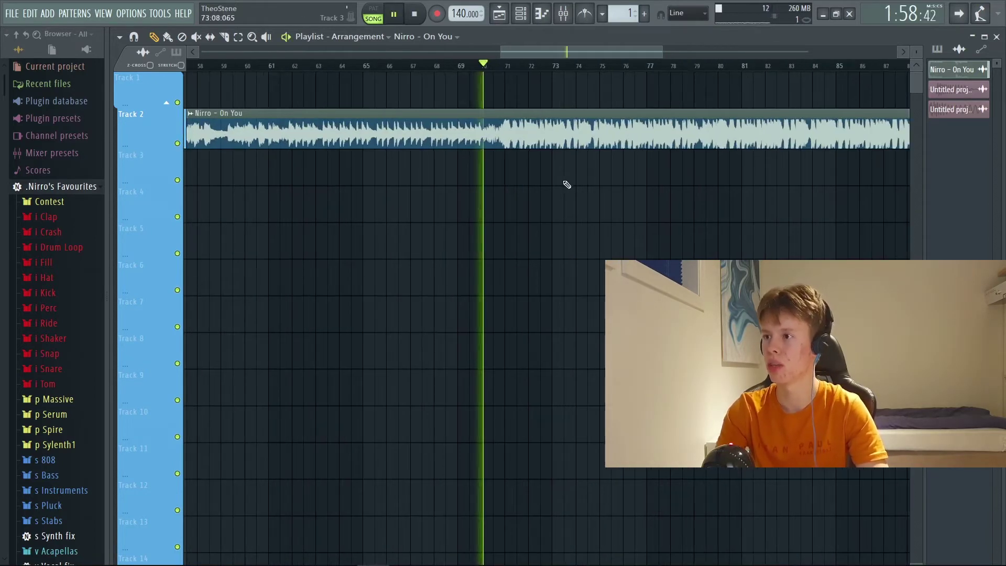
drag(526, 193, 478, 217)
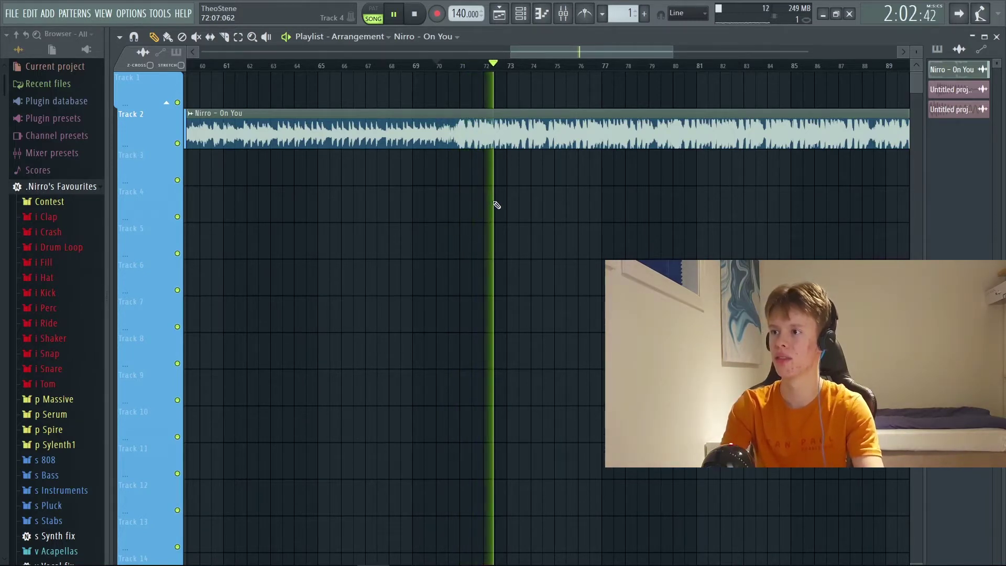
scroll(534, 189, up, 2)
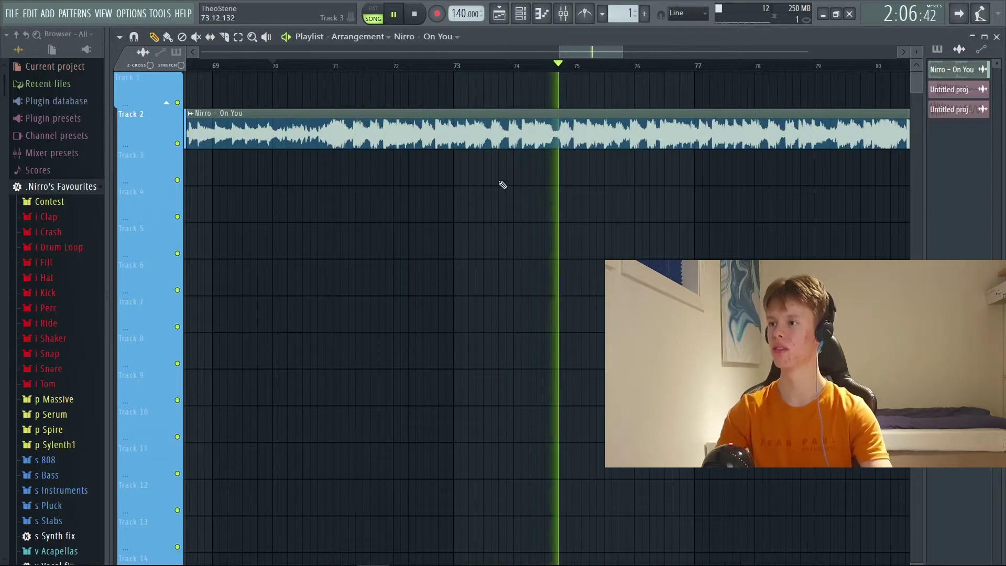
scroll(534, 191, down, 2)
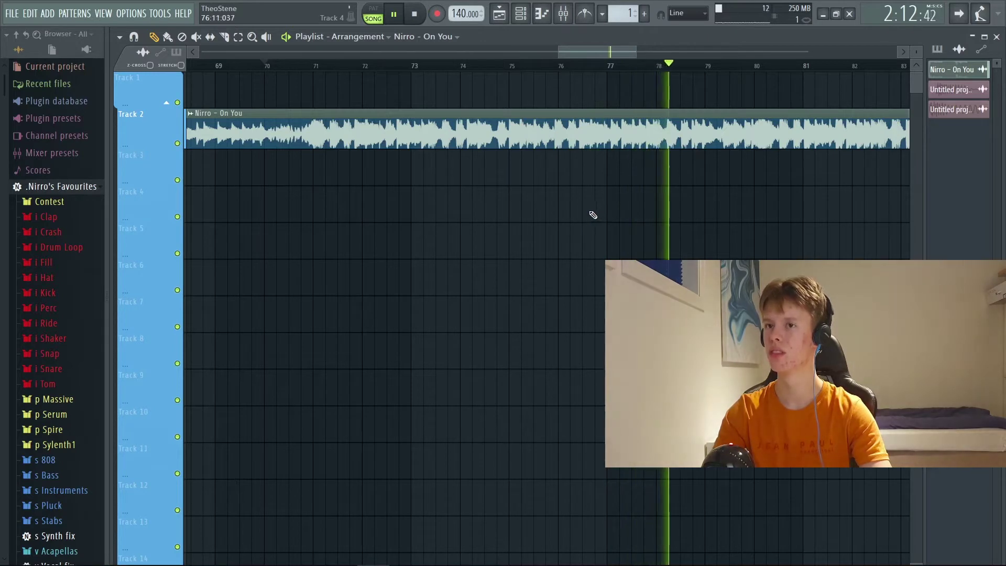
drag(659, 207, 599, 233)
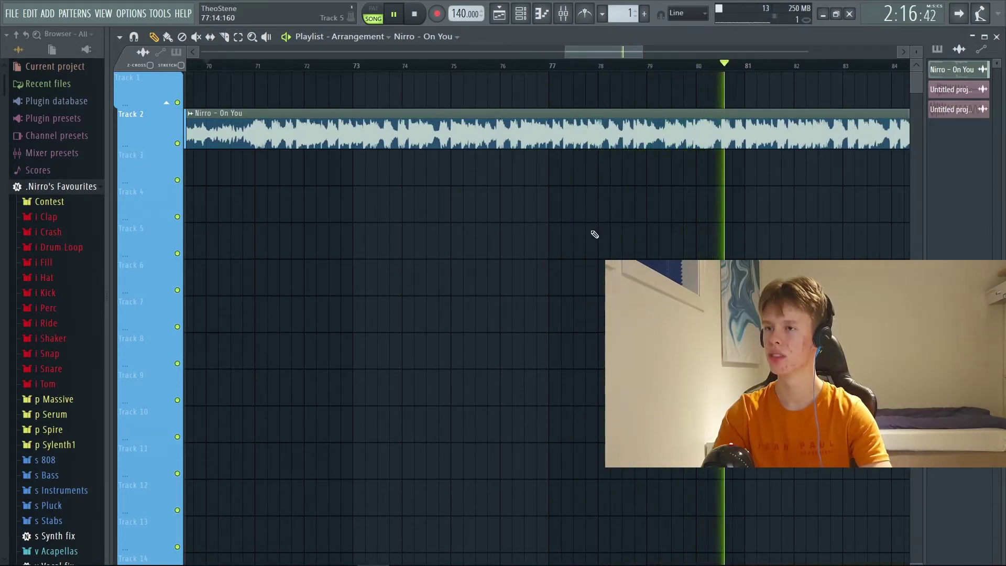
key(space)
- Replay the track from just before bar 71 to hear the first hits of the drop
scroll(765, 94, down, 3)
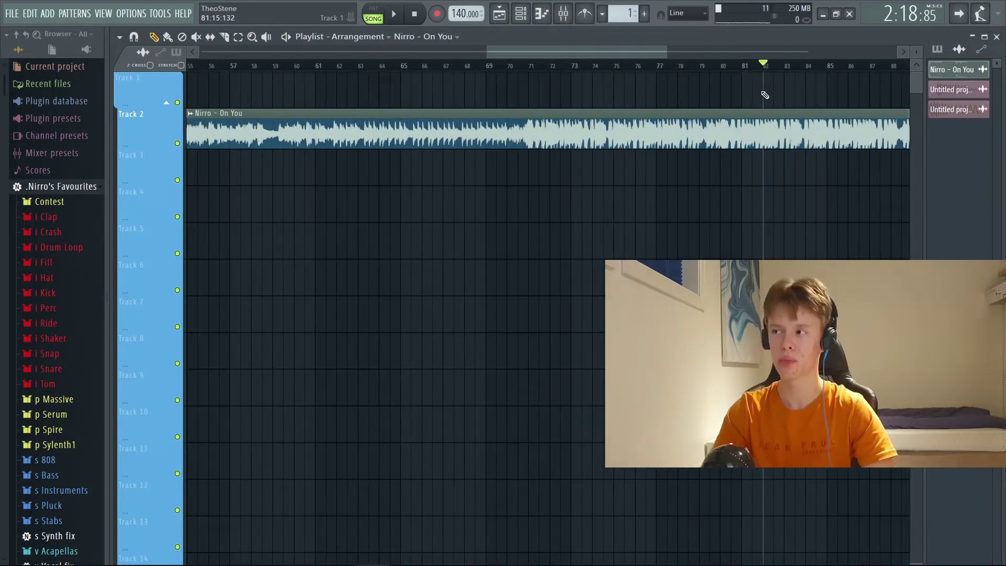
scroll(765, 95, up, 2)
drag(771, 65, 814, 70)
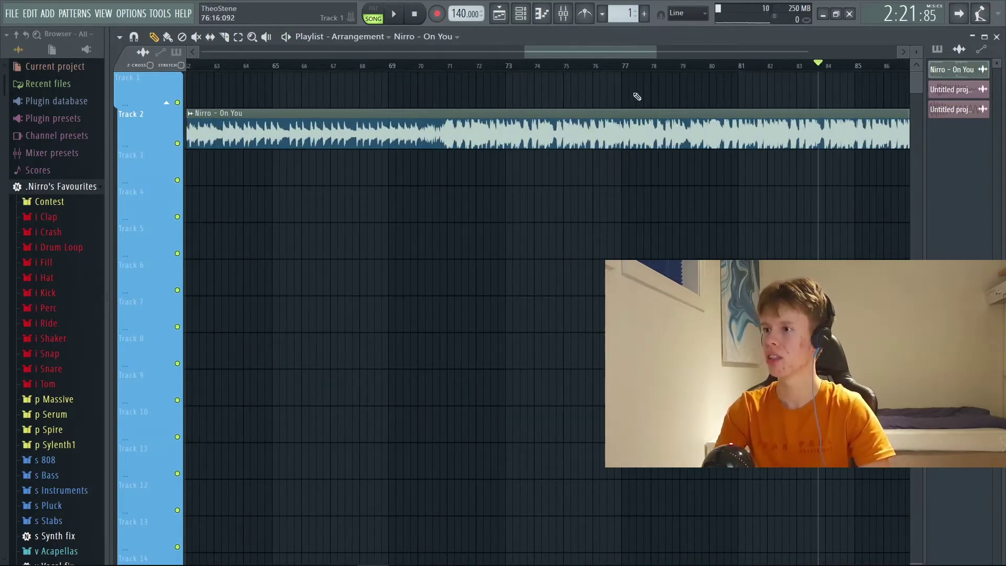
scroll(637, 97, up, 2)
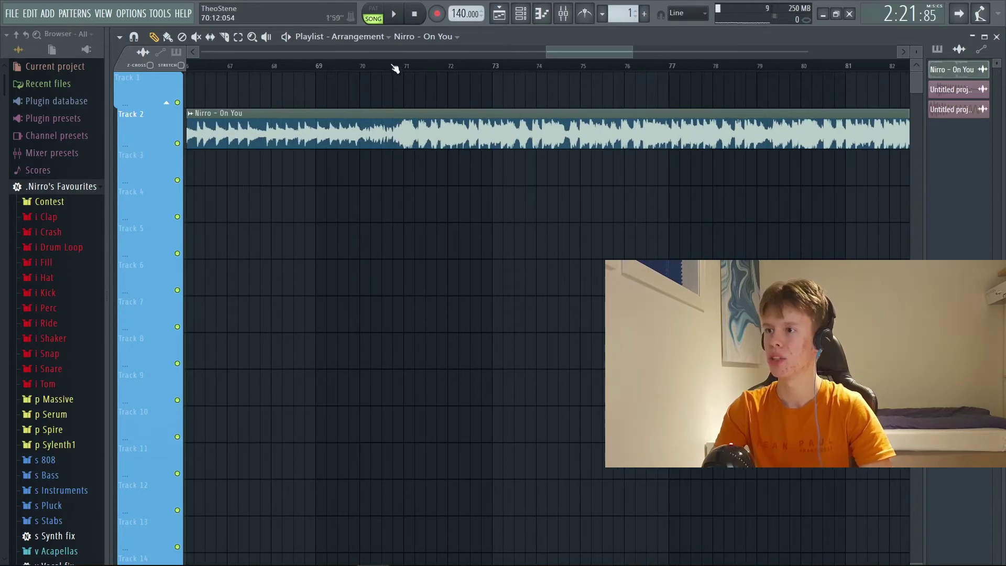
click(393, 65)
key(space)
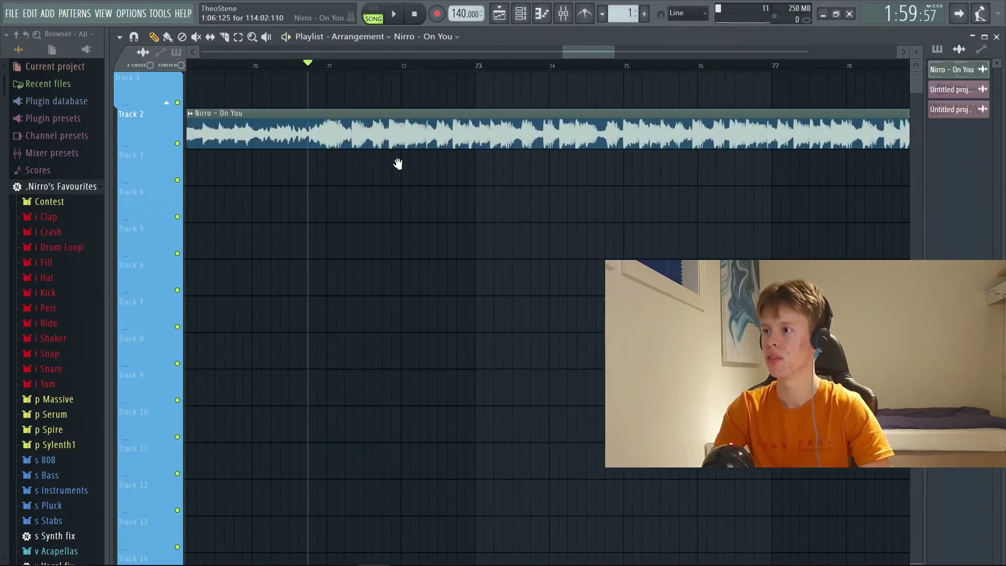
- Play the section from about bar 74 and examine the clip's waveform around the drop for a clean kick
scroll(398, 162, up, 2)
click(519, 65)
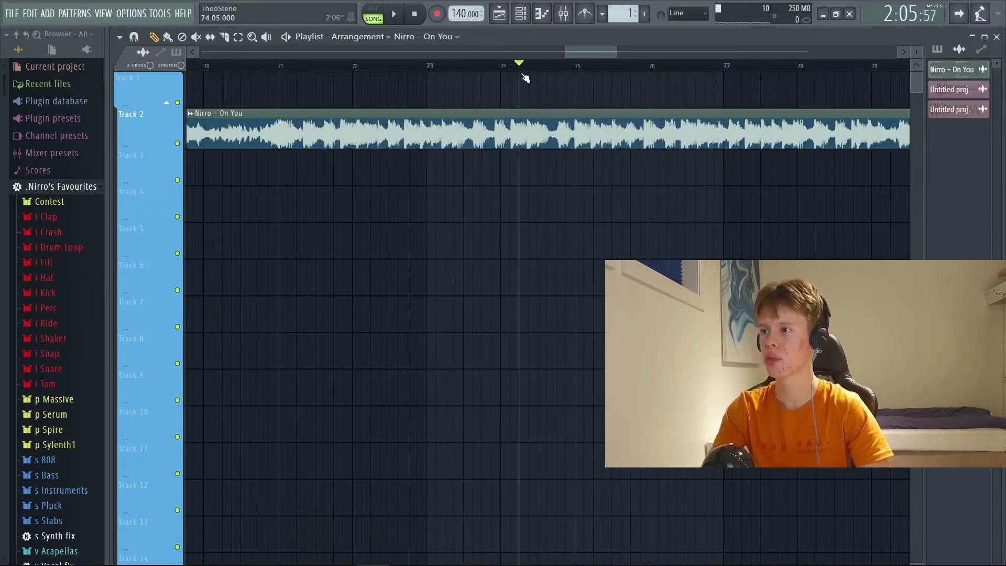
key(space)
scroll(529, 120, up, 2)
key(space)
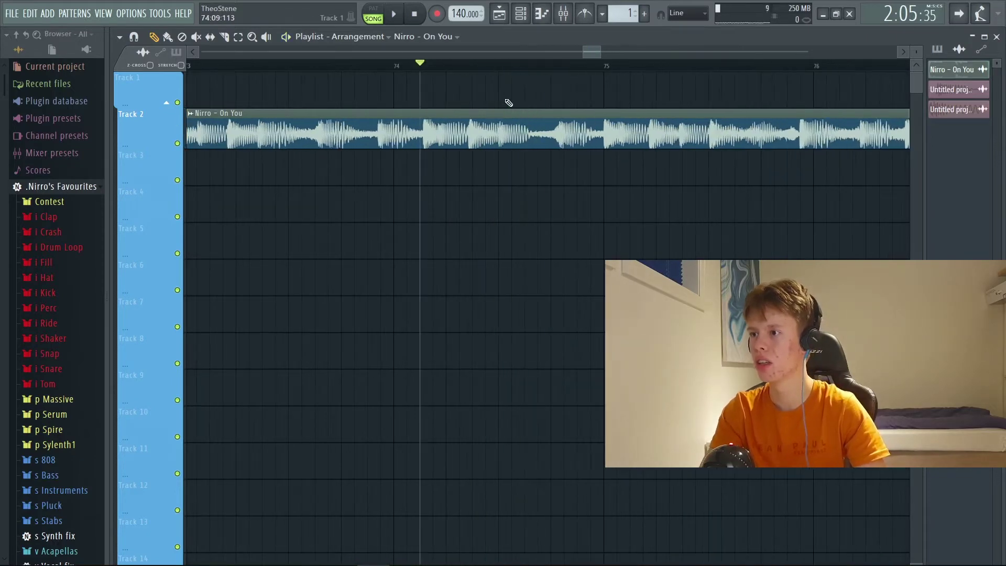
scroll(502, 89, down, 1)
click(499, 68)
scroll(517, 169, down, 4)
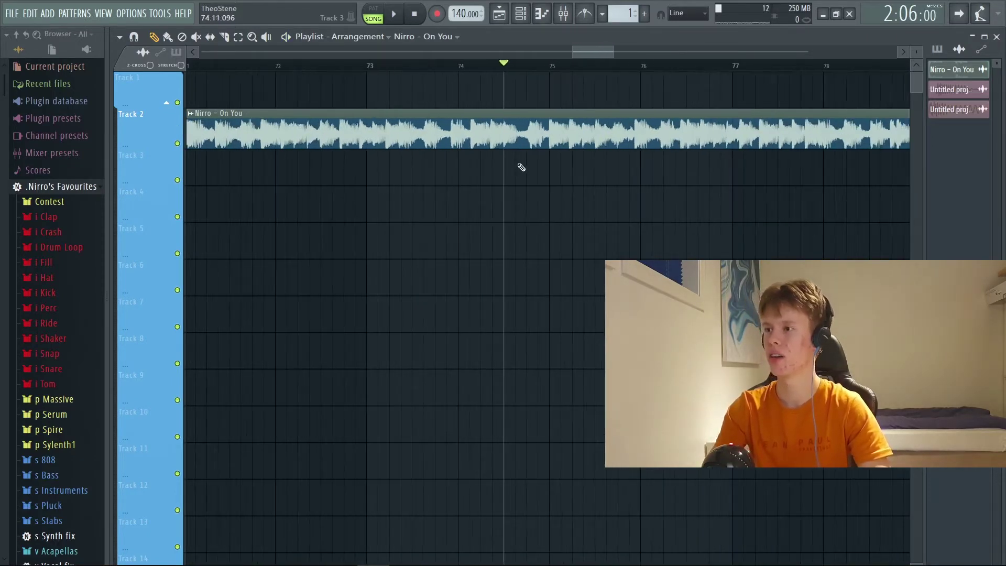
scroll(510, 146, down, 4)
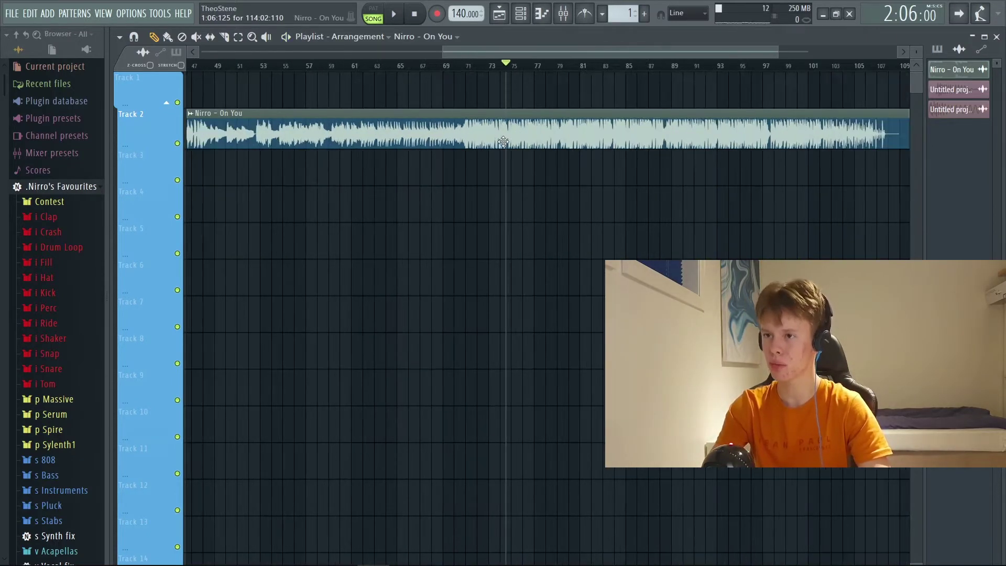
scroll(466, 138, up, 5)
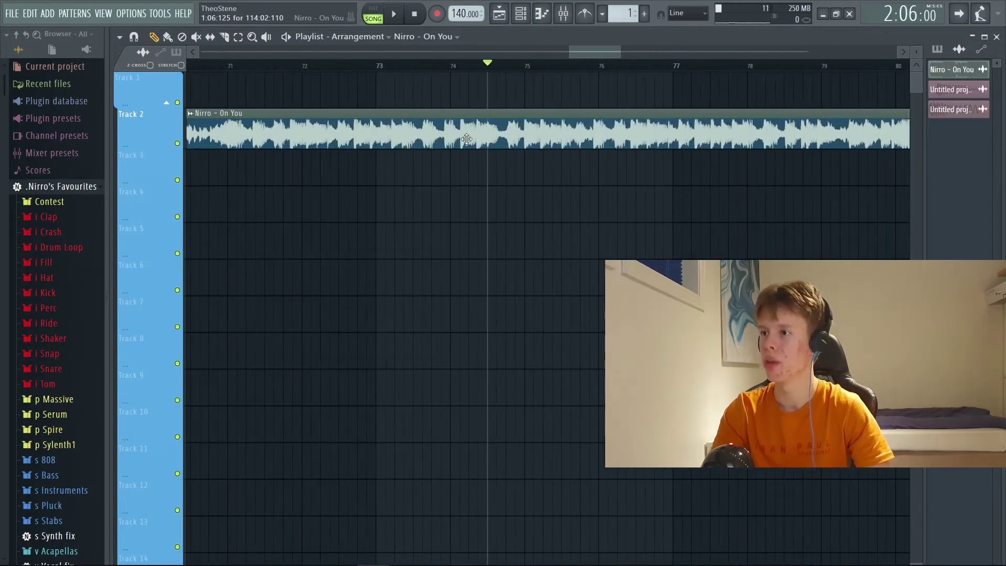
- Detect the tempo of the Nirro - On You clip and set the project tempo to 122 BPM
click(191, 114)
click(245, 94)
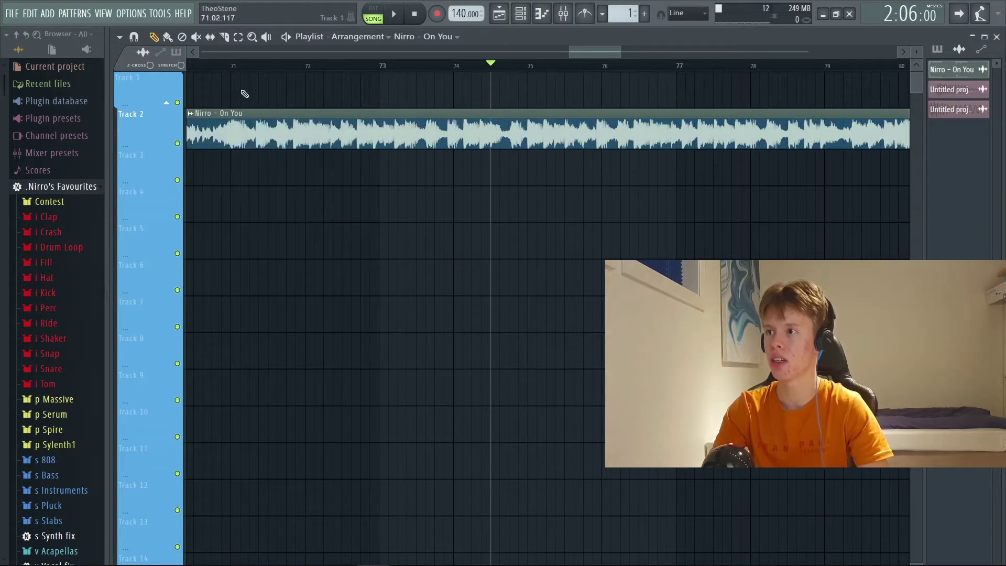
click(191, 113)
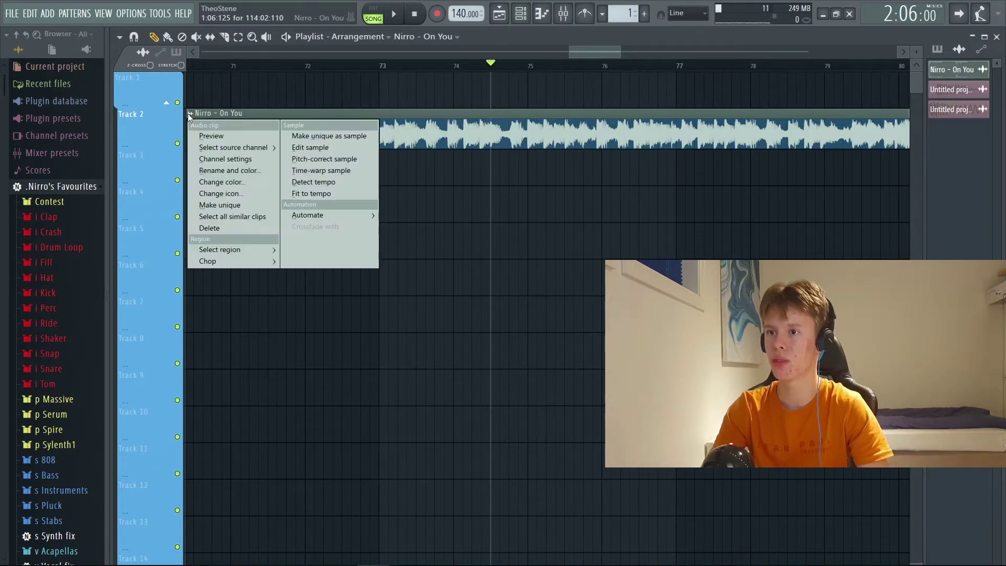
click(311, 178)
click(503, 350)
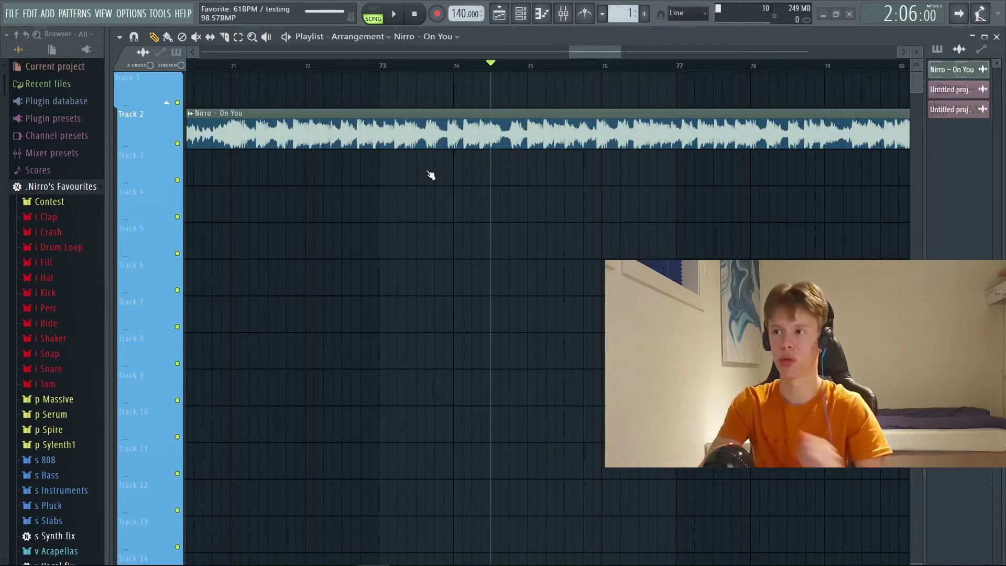
click(601, 343)
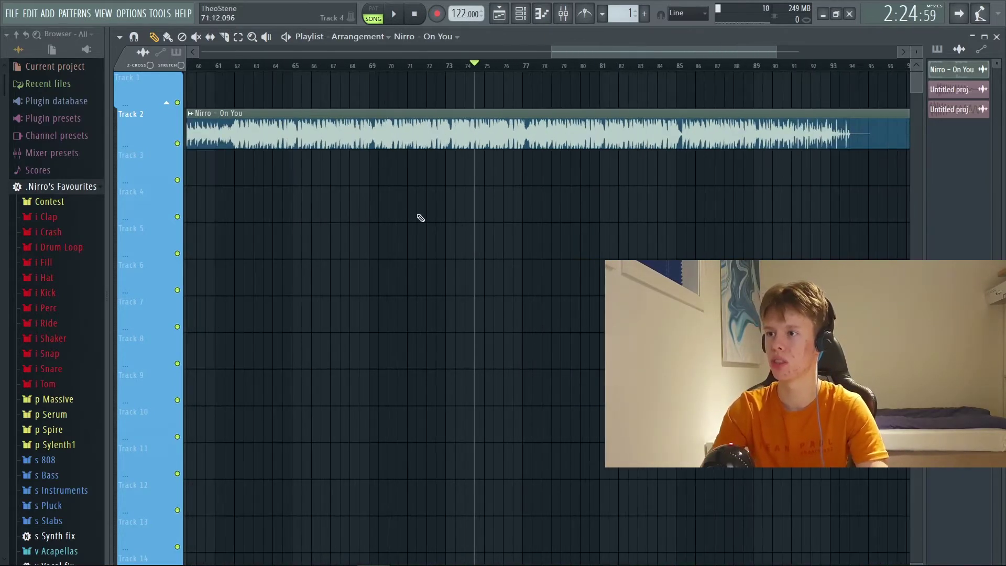
- Cut the Nirro - On You clip down to a single kick hit starting at bar 73
drag(323, 135, 483, 135)
scroll(357, 133, up, 4)
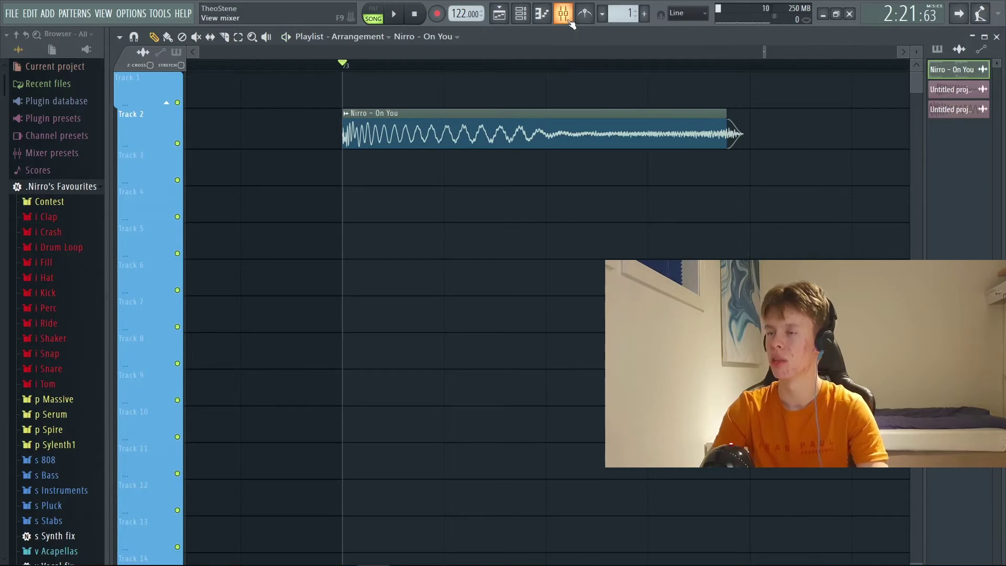
- Load ShaperBox into slot 2 of the Nirro - On You mixer track and add its Volume shaper
click(569, 21)
click(804, 94)
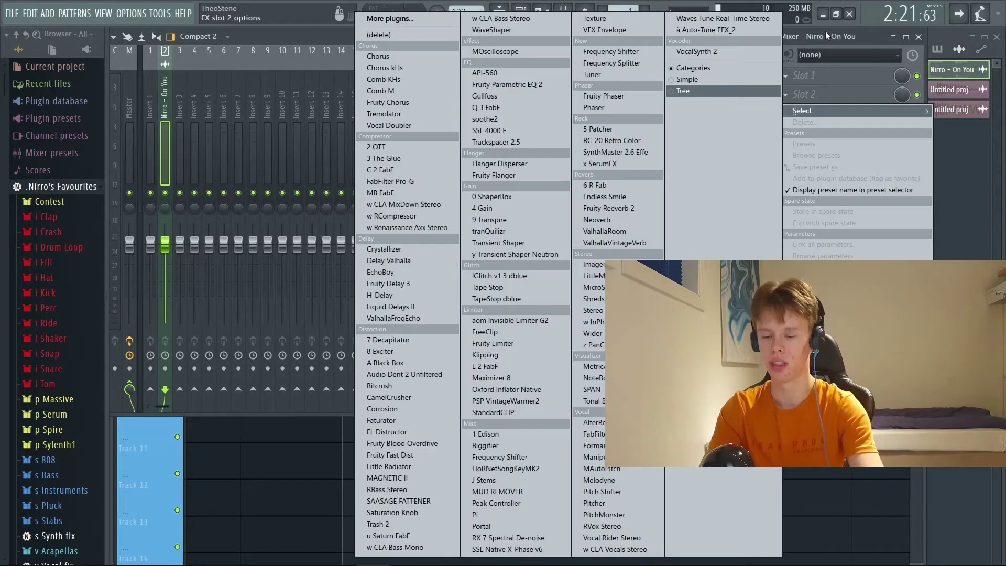
click(825, 31)
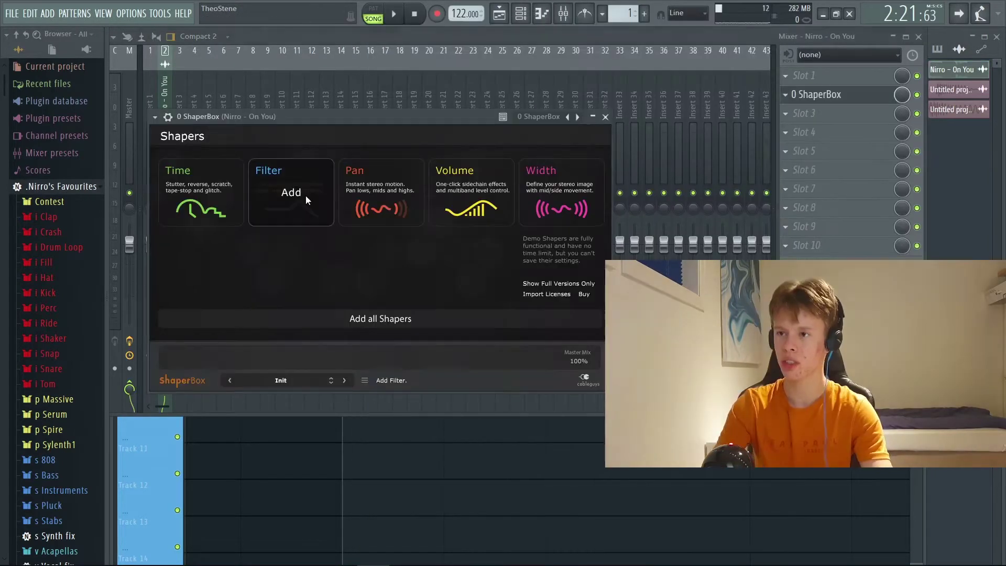
click(466, 203)
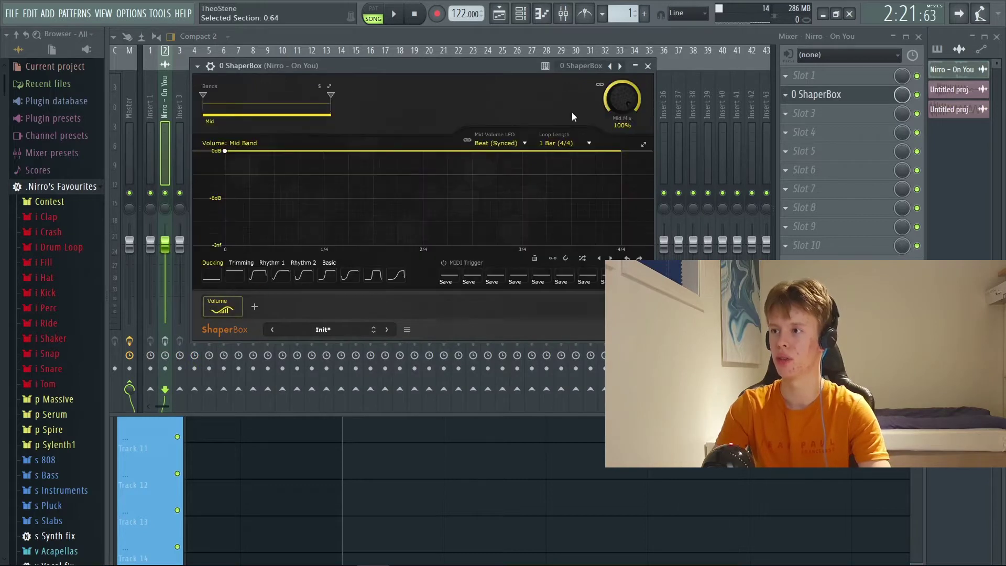
- Split the Volume shaper into bands at 283 Hz and 2.27 kHz, and set the mid band's loop length to 1/4
drag(203, 95, 250, 95)
click(561, 143)
click(452, 182)
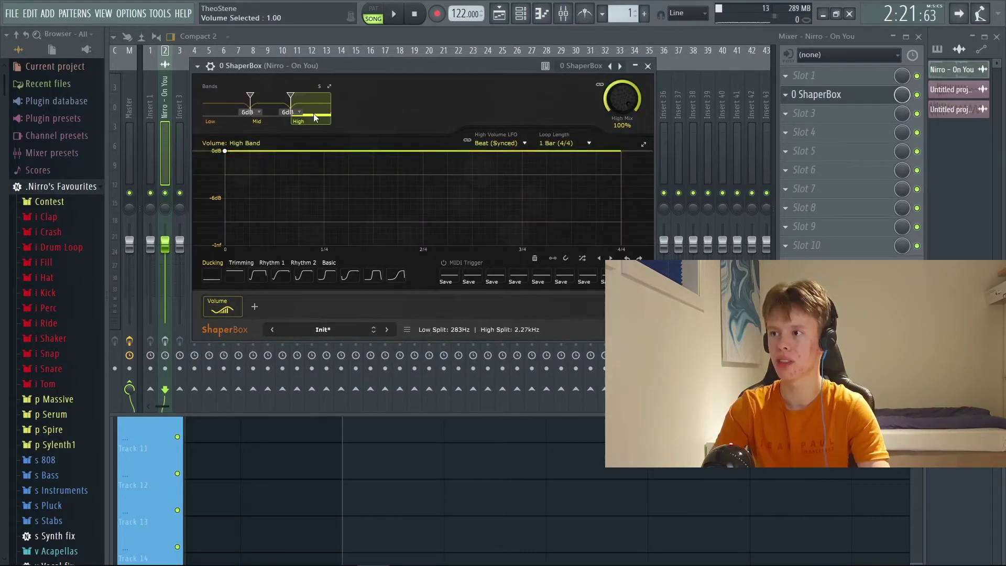
click(273, 97)
click(564, 141)
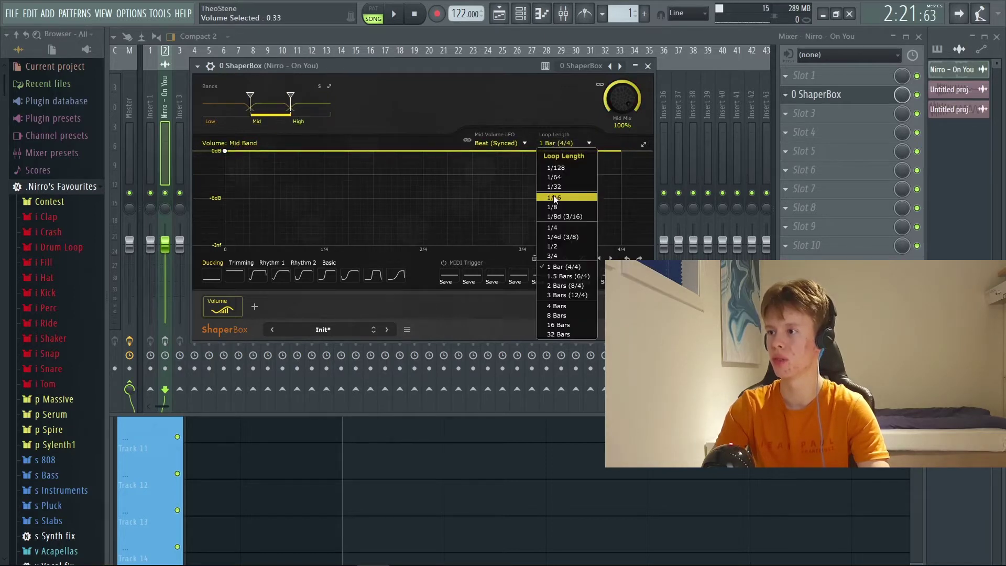
click(551, 227)
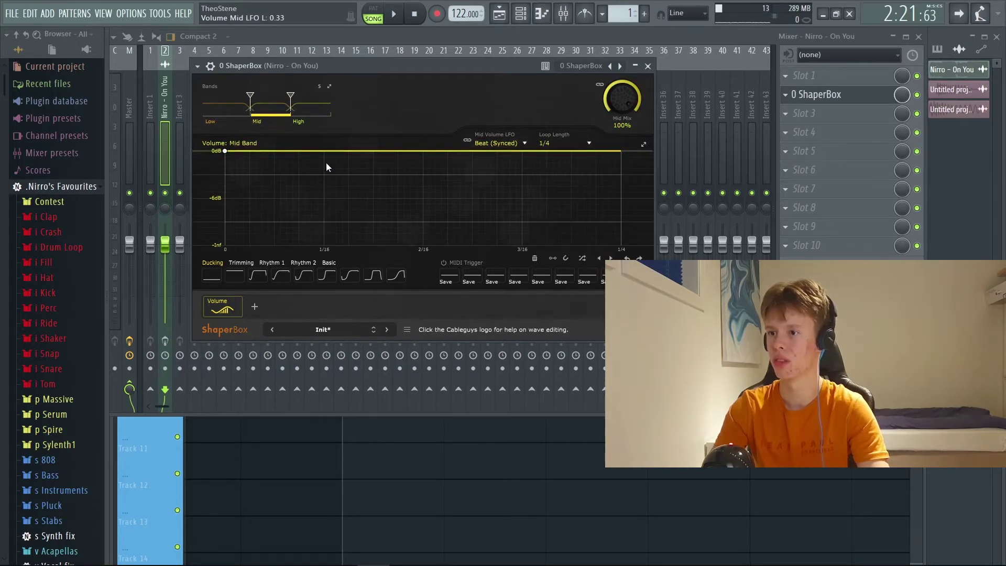
- Set the low split to 140 Hz and audition the kick with the low band selected
click(223, 102)
drag(256, 66, 263, 131)
key(space)
key(space)
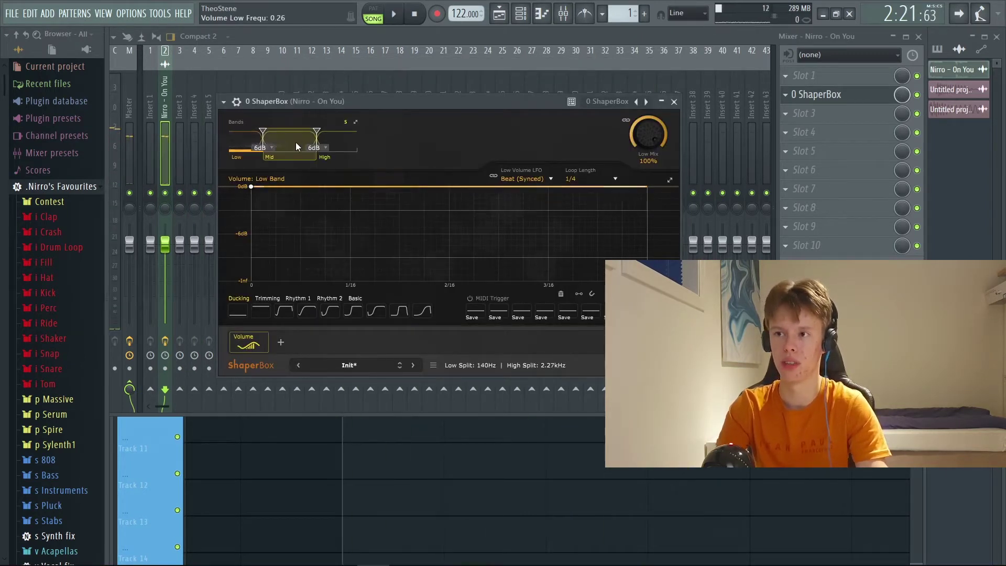
- Set the high split to 1.22 kHz, auditioning the kick with the mid and high bands selected
click(293, 140)
key(space)
key(space)
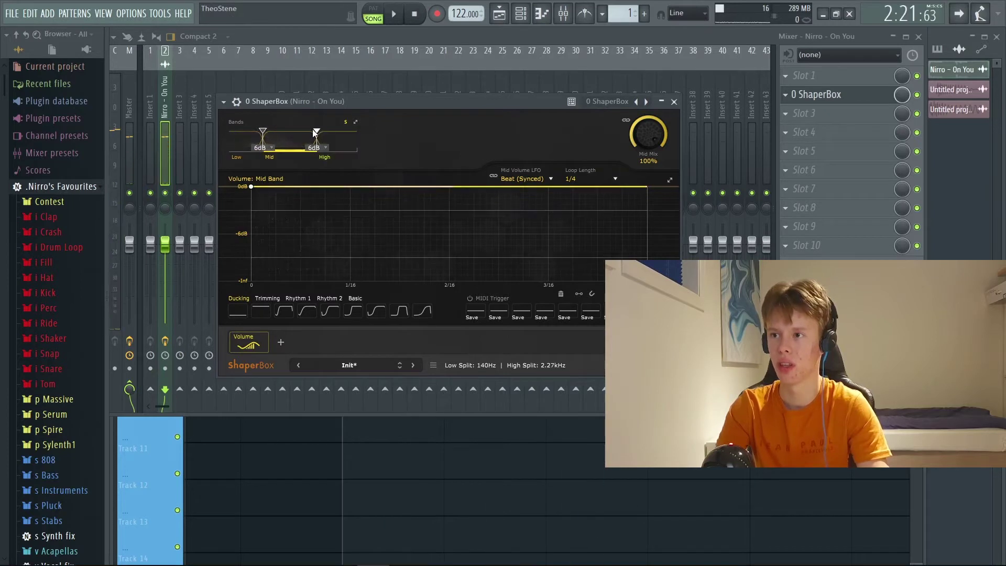
drag(316, 131, 308, 131)
click(325, 134)
key(space)
key(space)
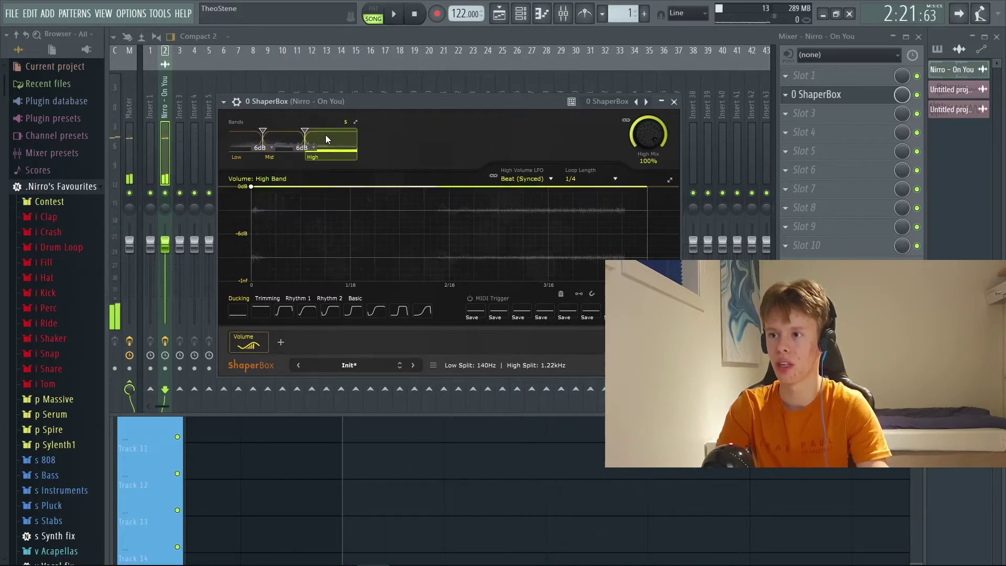
- Shape the low band's volume curve to hold 0 dB until midway between 1/16 and 2/16, then fall to -Inf just past 2/16
click(245, 137)
click(413, 188)
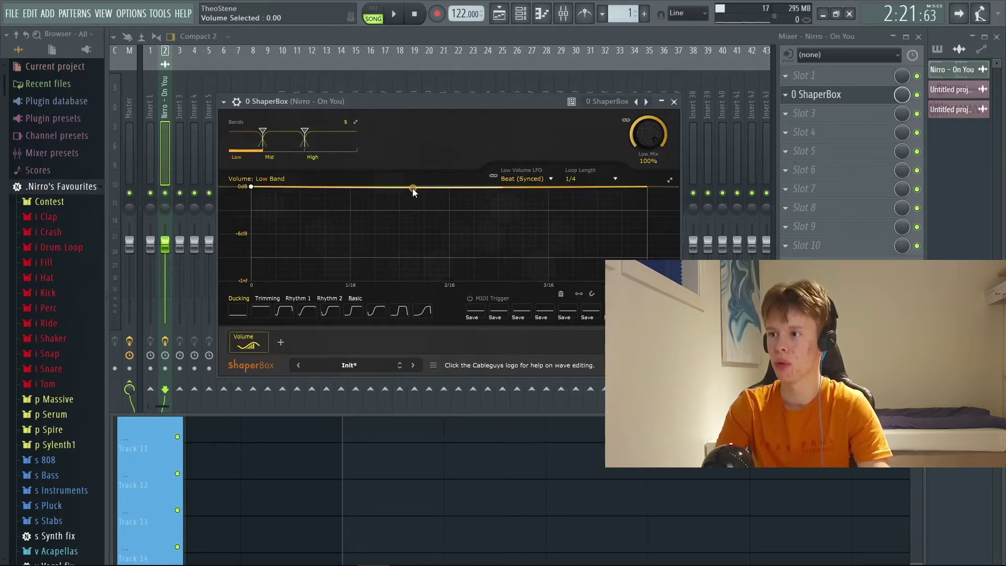
middle_click(413, 188)
drag(413, 188, 409, 187)
click(474, 194)
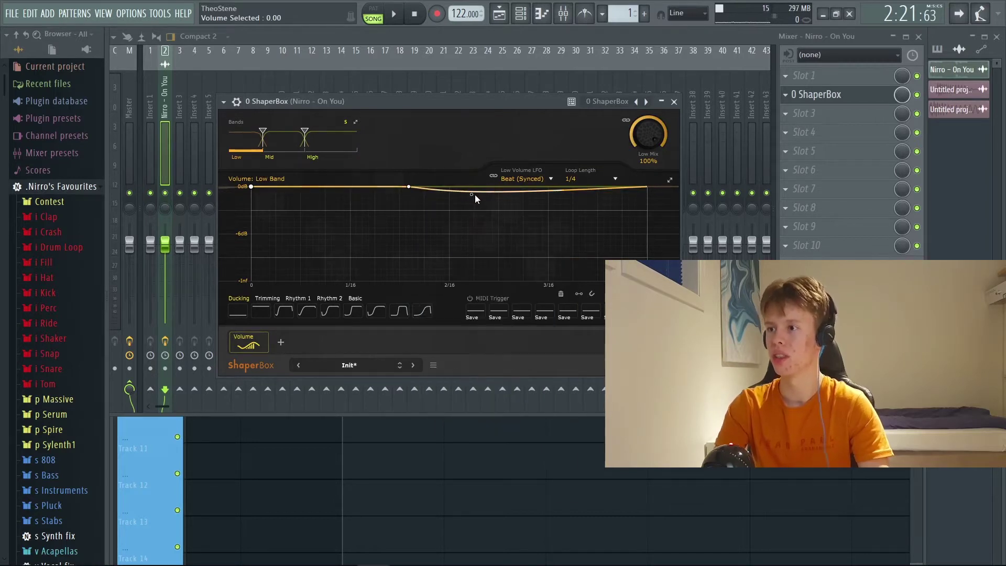
drag(474, 194, 474, 280)
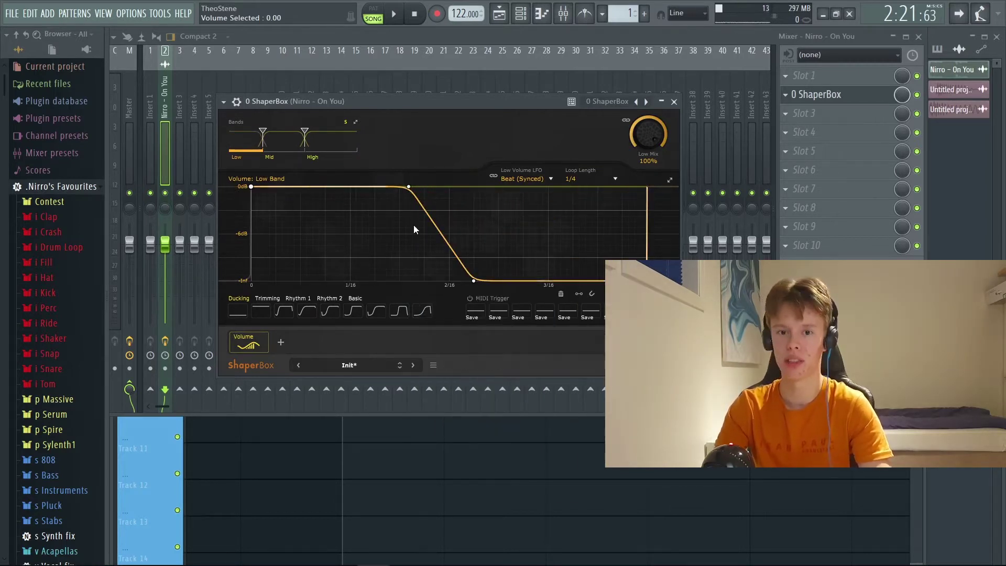
- Review the volume curves of the mid, high and low bands and audition the kick with the low band selected
click(278, 143)
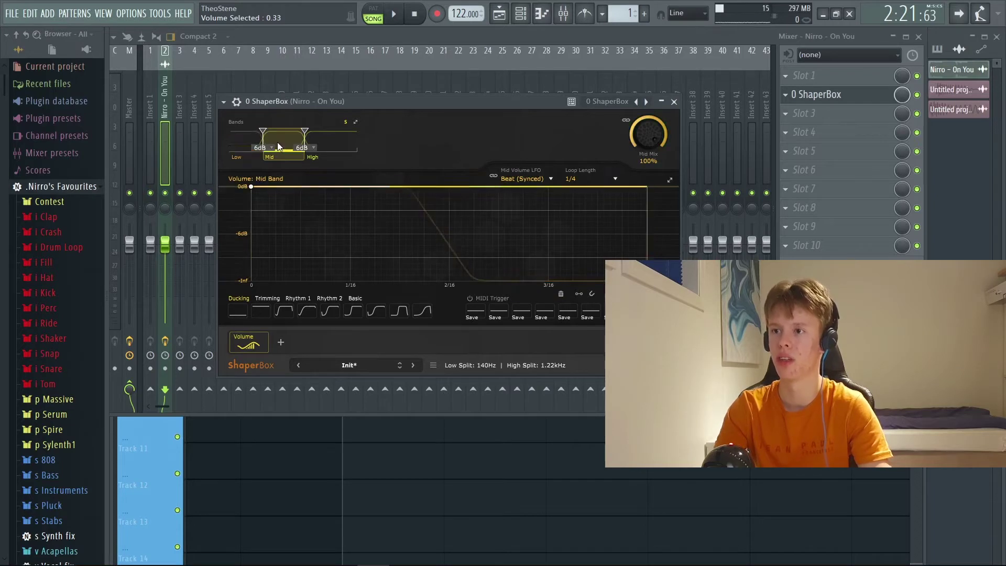
click(319, 152)
click(250, 137)
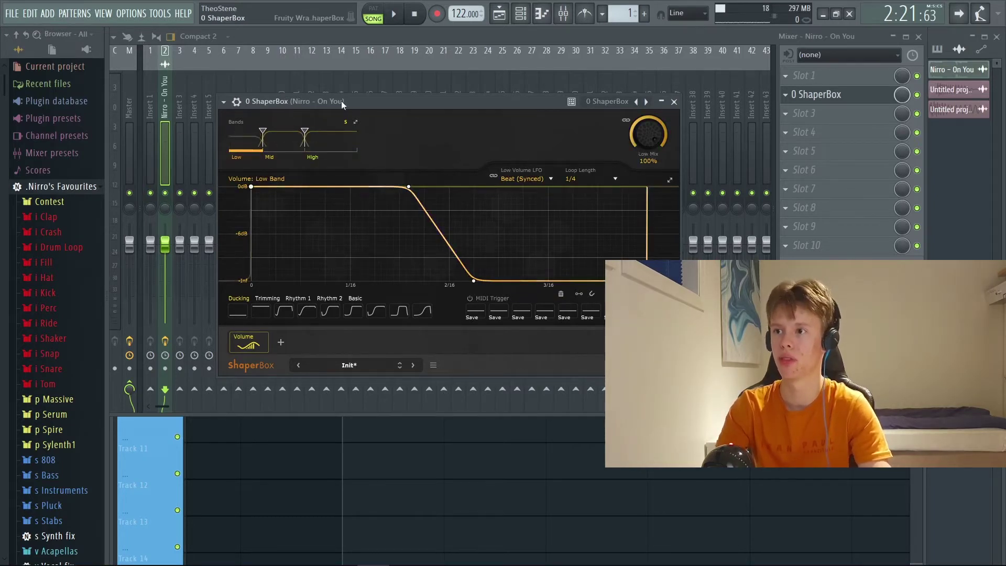
drag(341, 100, 340, 91)
key(space)
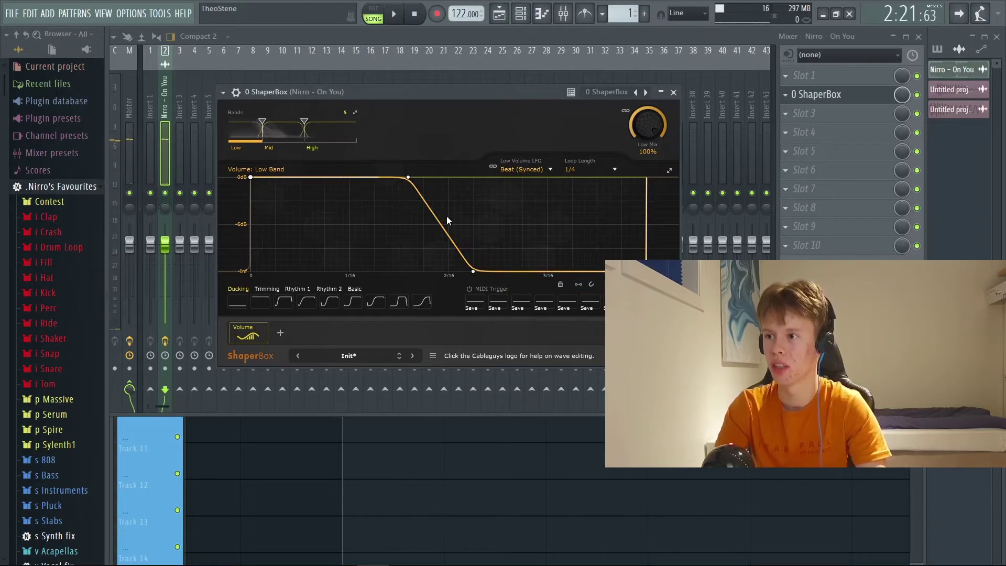
key(space)
- Extend the low band's volume hold to just before 2/16 and move its -Inf point slightly further past 2/16, auditioning the kick
drag(408, 178, 432, 177)
key(space)
key(space)
key(space)
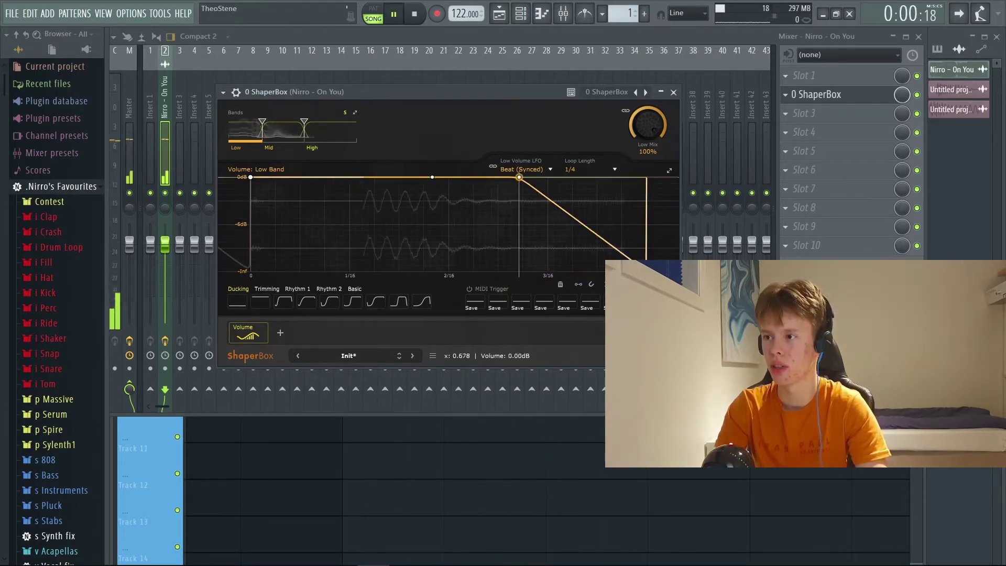
key(space)
drag(473, 271, 482, 271)
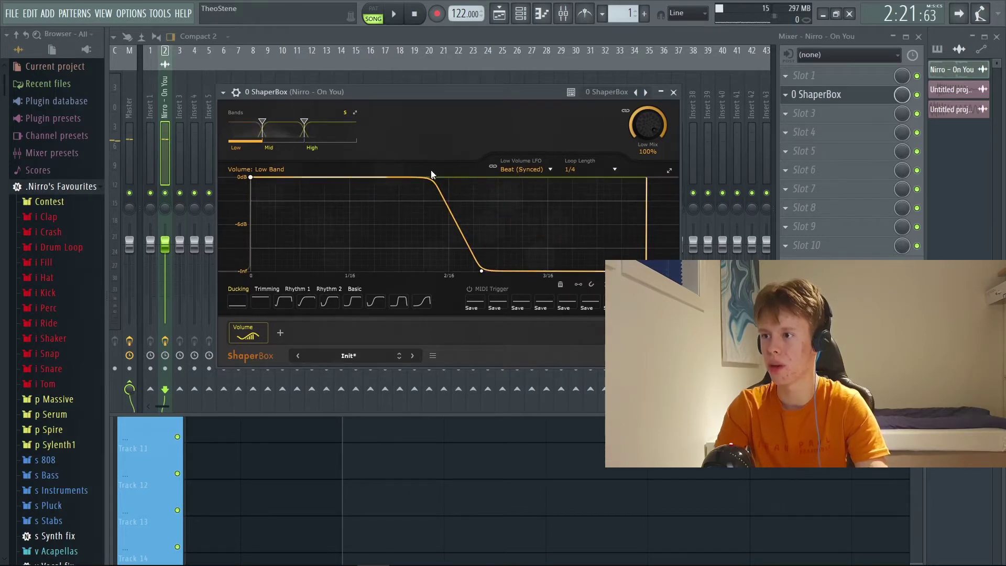
mouse_move(431, 178)
mouse_down()
mouse_move(411, 177)
mouse_move(440, 177)
mouse_up()
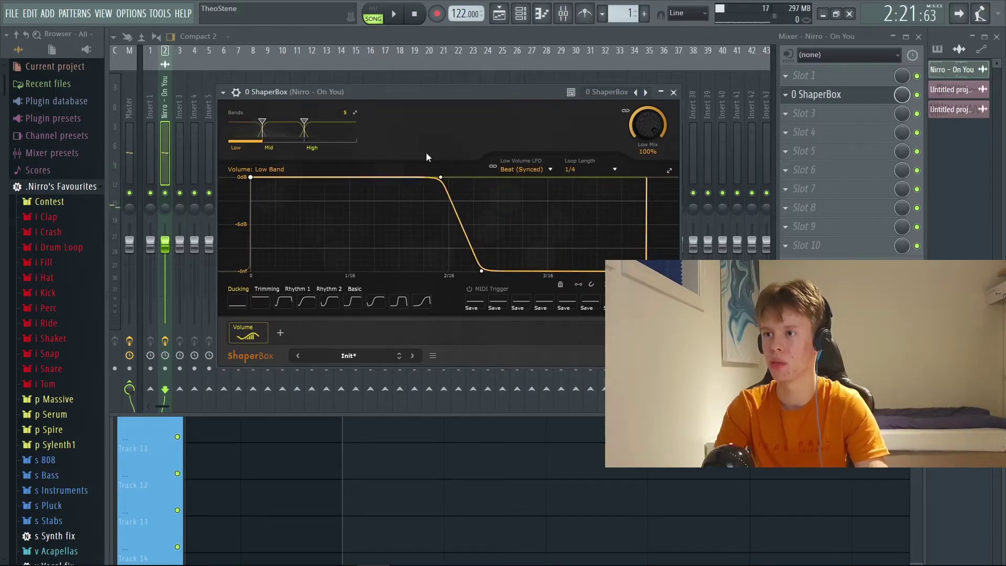
- Shape the high band's volume to hold 0 dB until x 0.057, then fall to -Inf at x 0.124, auditioning the kick
click(335, 133)
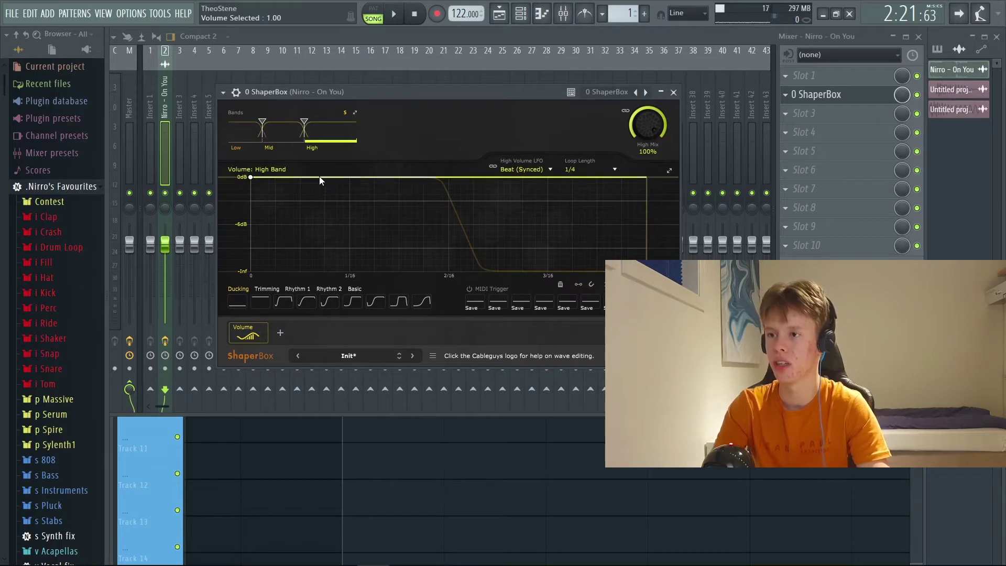
key(space)
key(space)
click(293, 177)
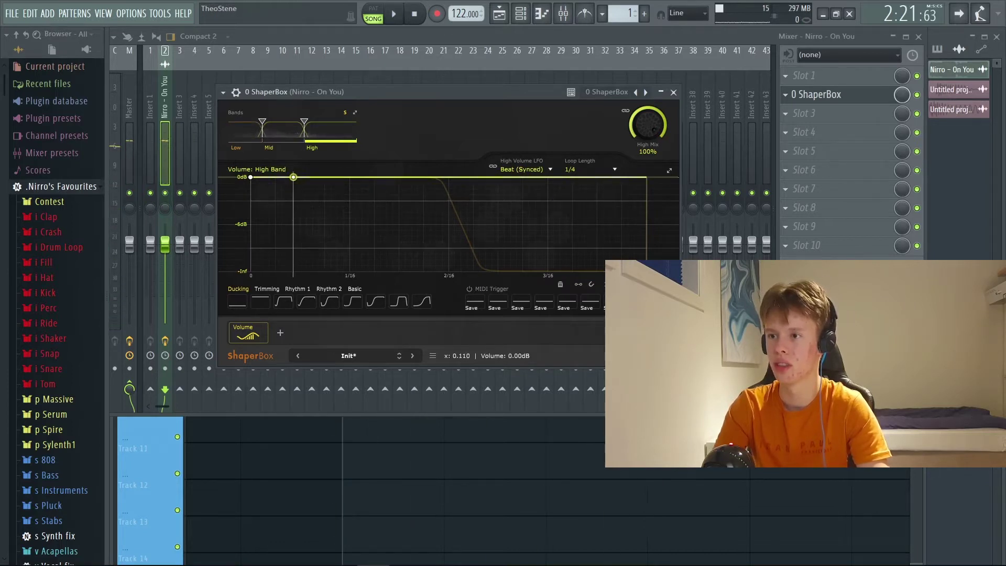
key(space)
drag(293, 177, 299, 271)
key(space)
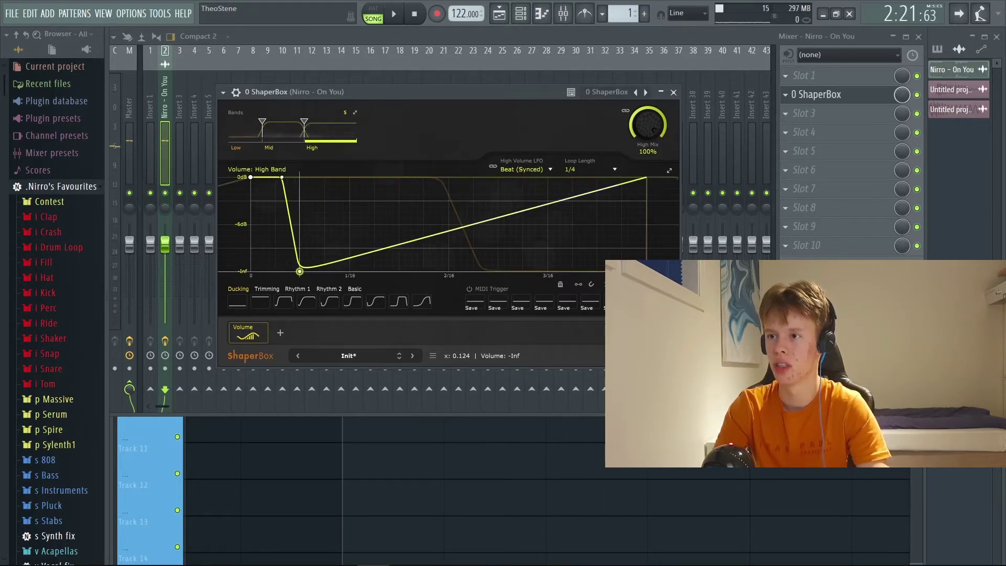
key(space)
drag(282, 177, 273, 178)
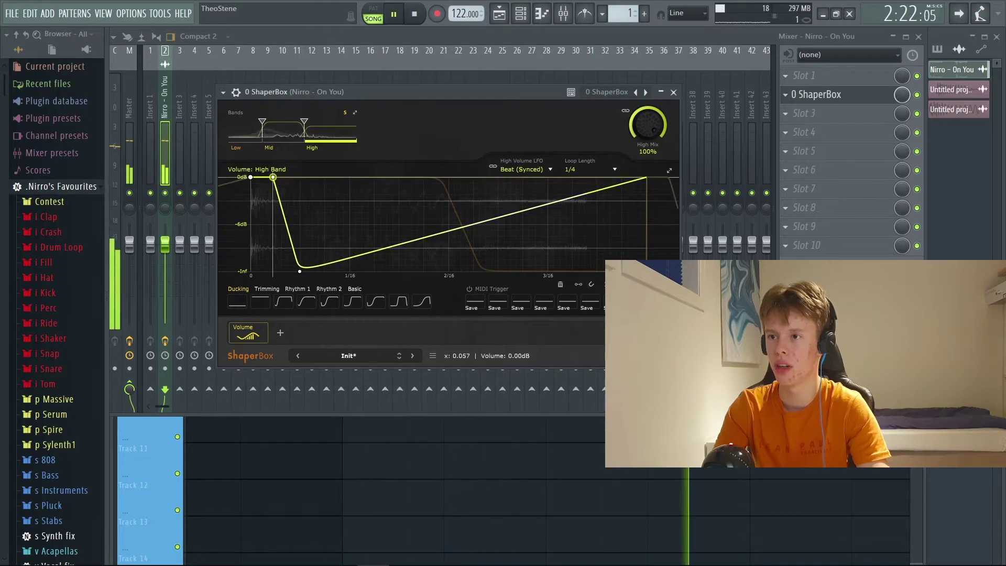
key(space)
- Hold the high band at -Inf until about x 0.996 near the loop's end with an added curve point, and audition it
click(602, 212)
click(603, 214)
drag(602, 213, 642, 272)
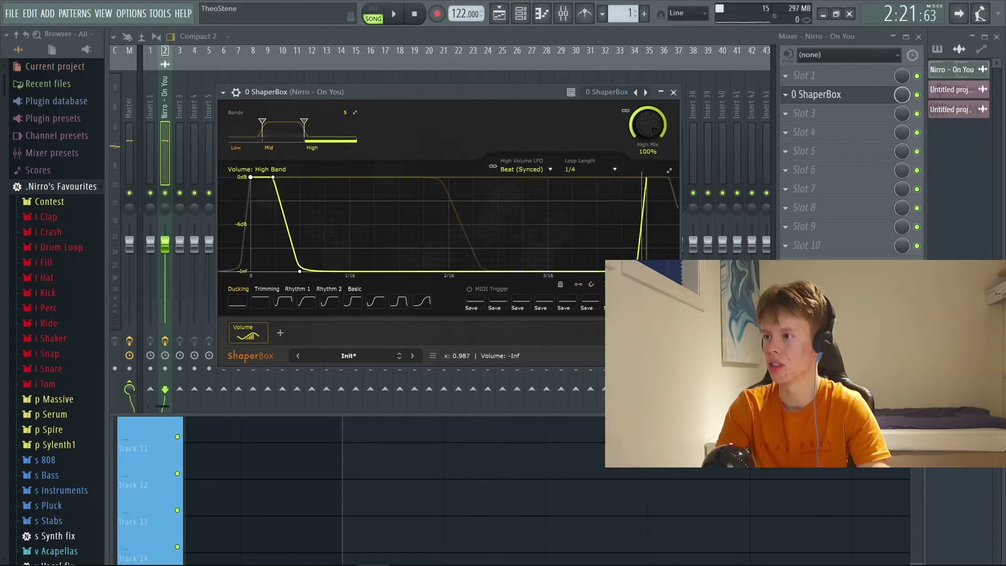
key(space)
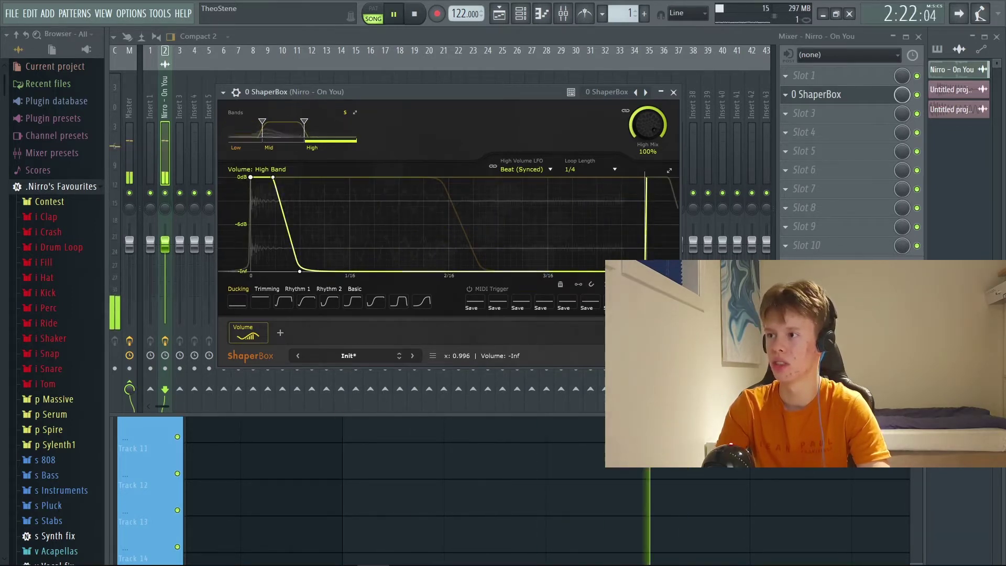
key(space)
- Check the Nirro - On You kick clip in the playlist and select about one beat of the timeline from its start for playback
key(F5)
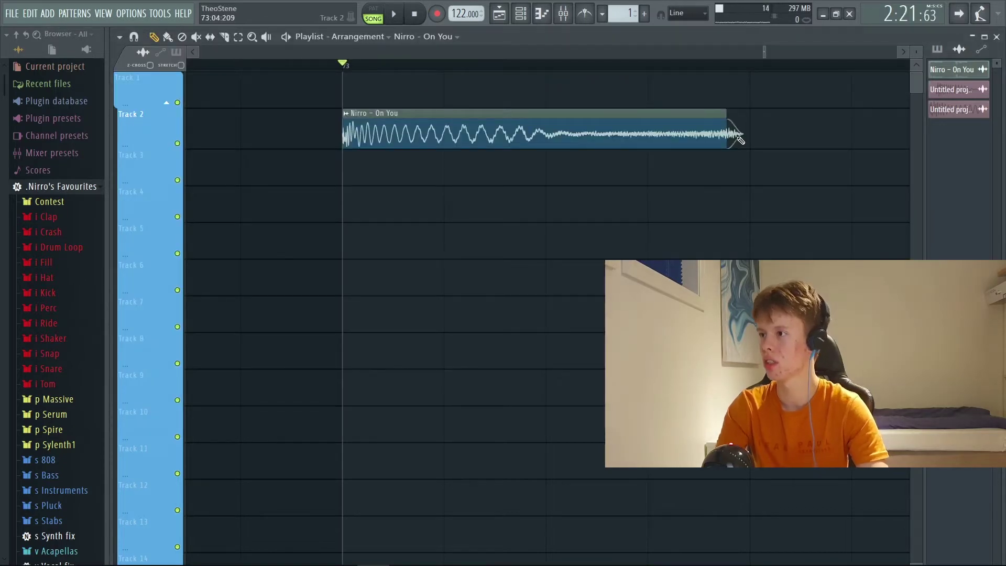
drag(738, 137, 560, 188)
scroll(643, 206, right, 1)
click(564, 14)
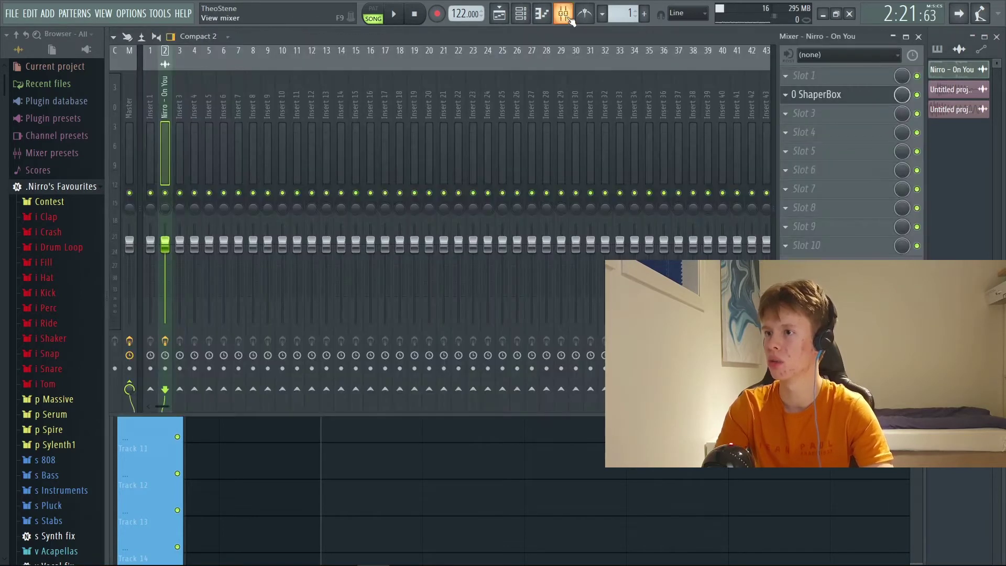
click(839, 95)
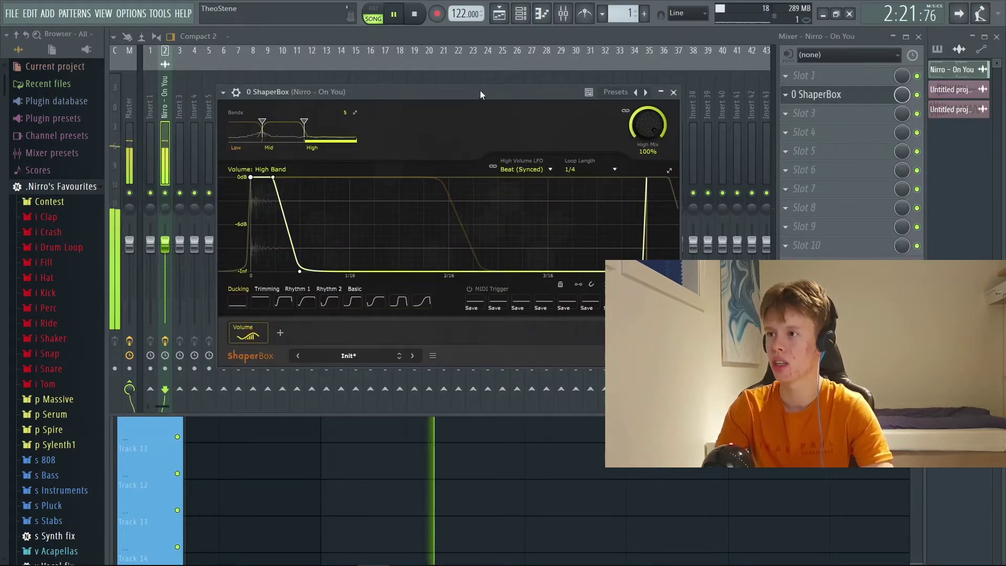
key(F5)
key(space)
ctrl+scroll(440, 158, up, 6)
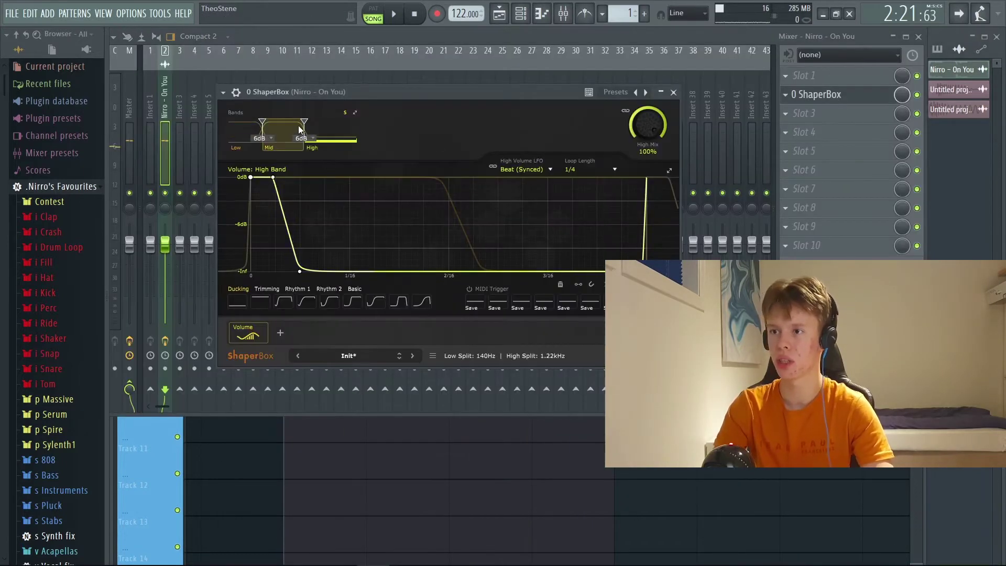
- Shape the mid band's volume in ShaperBox to hold 0 dB briefly, then fall to -Inf just past 1/16, auditioning the kick
click(285, 131)
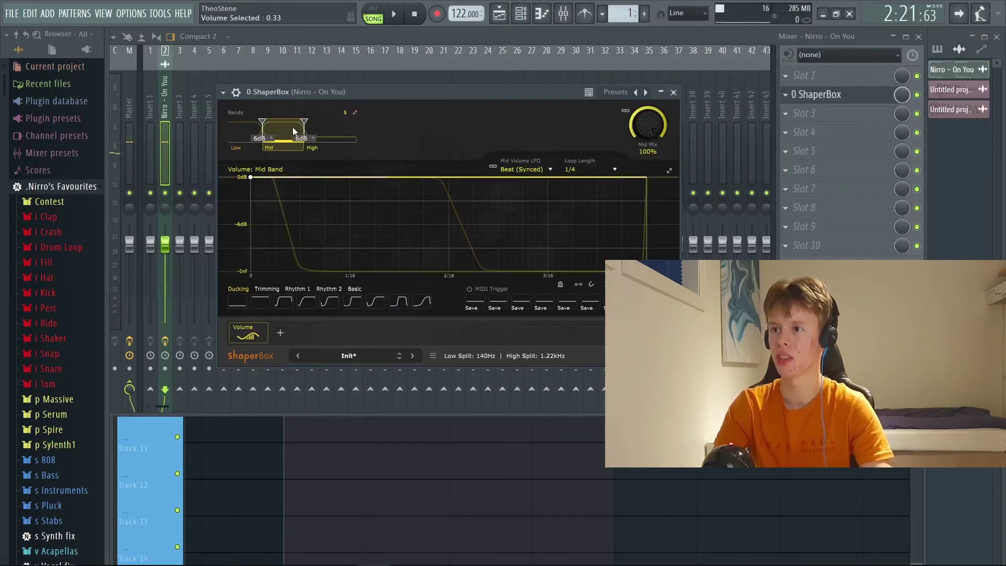
key(space)
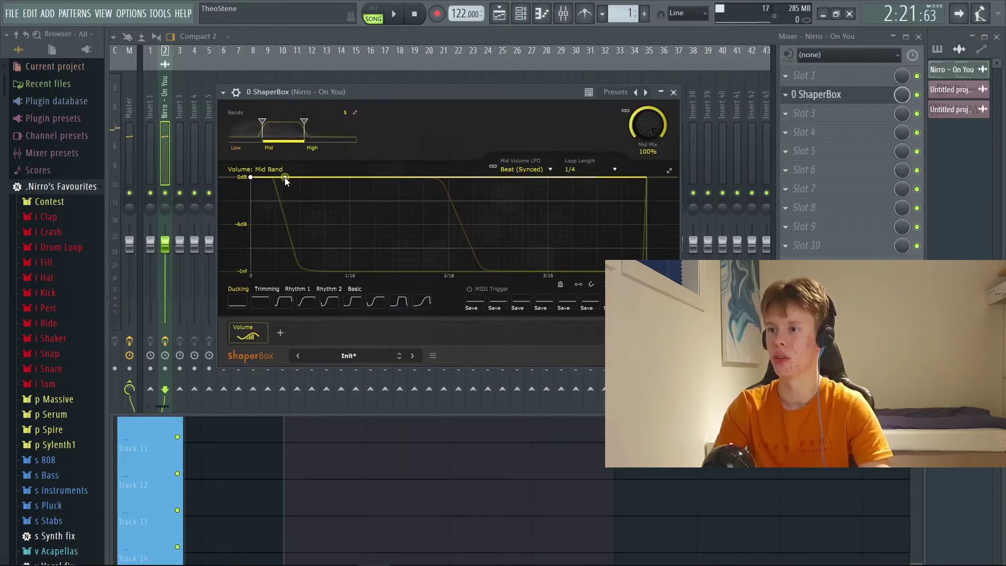
double_click(285, 177)
drag(323, 177, 406, 197)
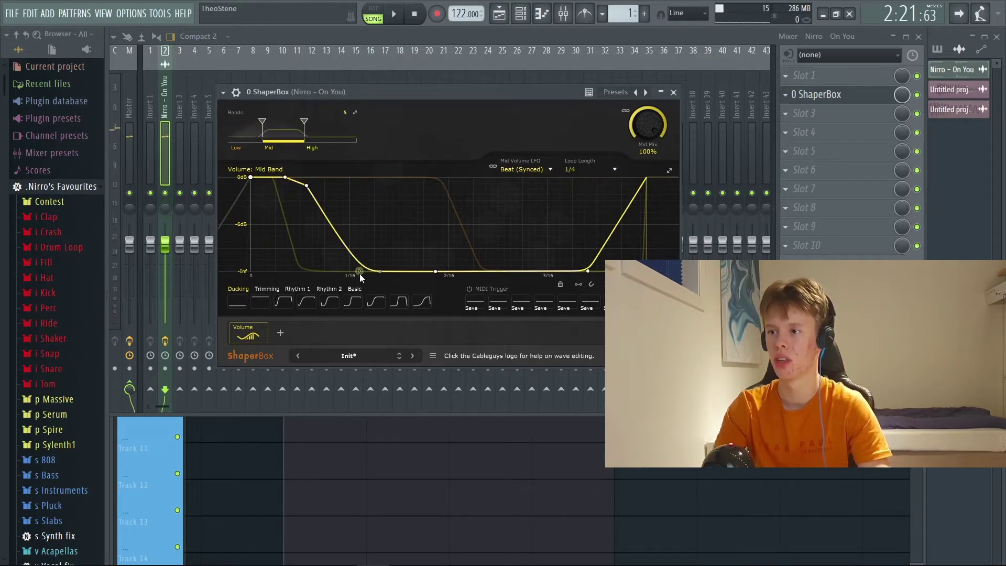
mouse_move(360, 272)
mouse_down()
mouse_move(331, 271)
mouse_move(365, 270)
mouse_up()
key(space)
key(space)
- Steepen the mid band's volume fall into a smooth curve reaching -Inf just before 1/16, auditioning the kick
drag(306, 185, 292, 197)
drag(330, 270, 319, 262)
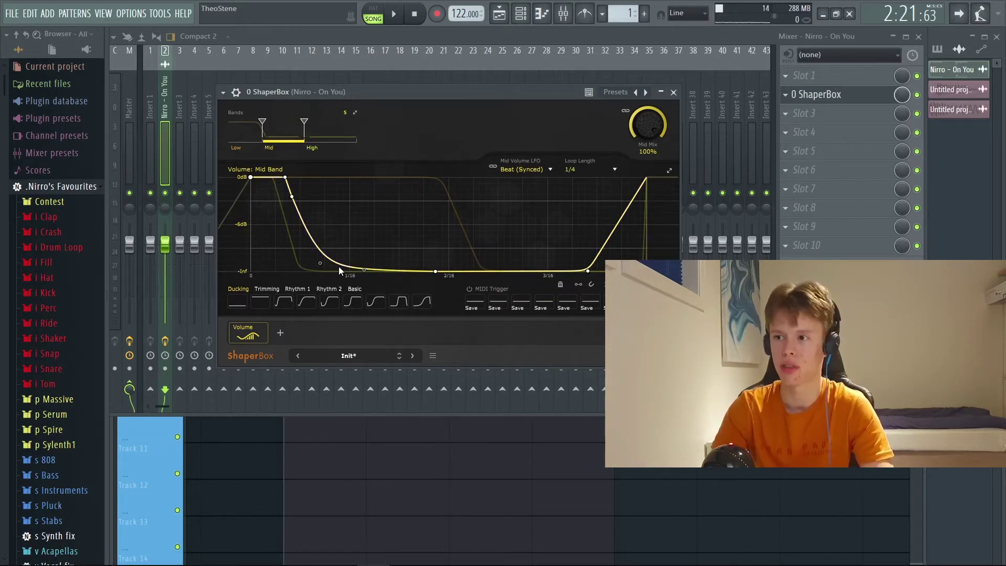
key(space)
drag(364, 270, 335, 271)
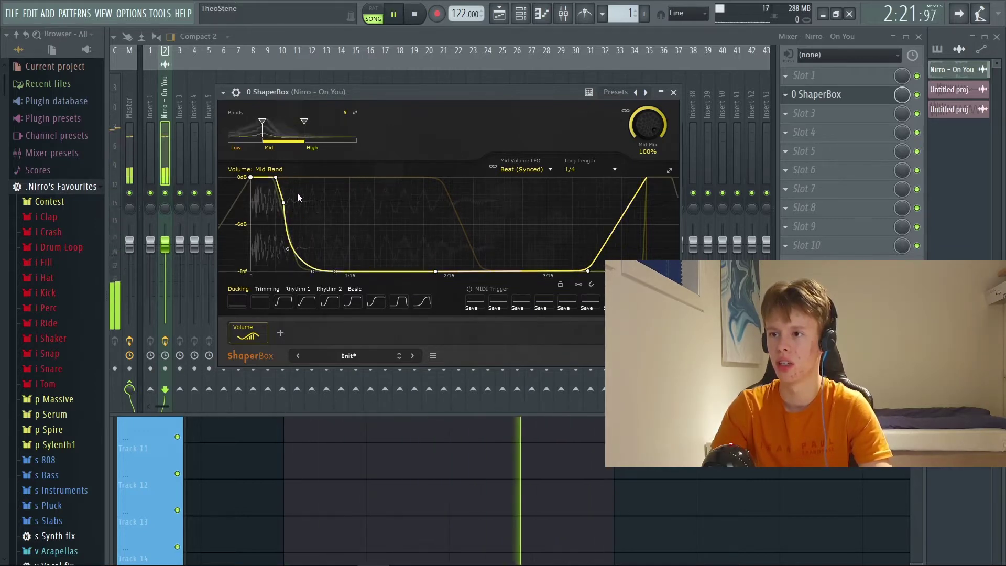
key(space)
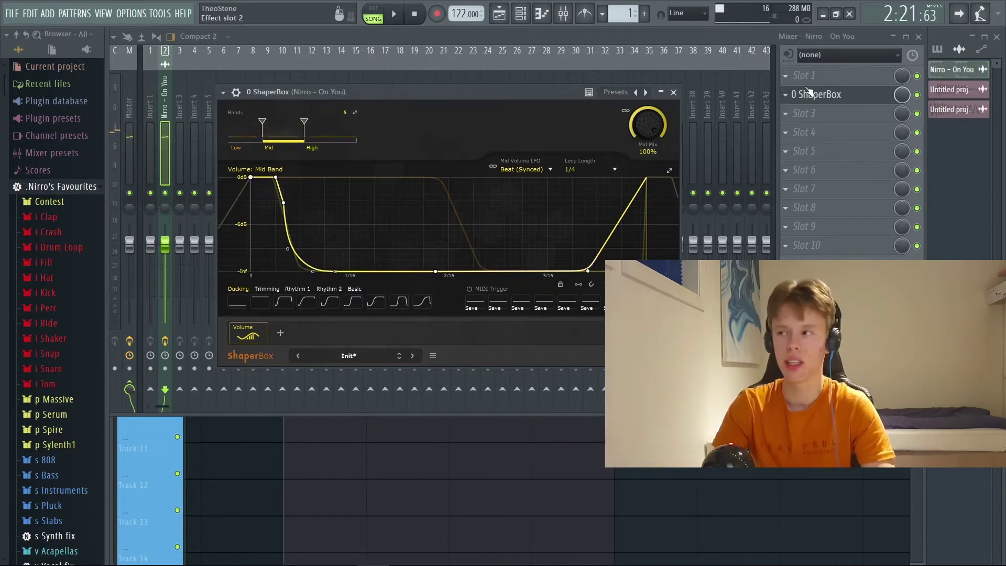
- Add Q 3 FabF to slot 1 and remove the side signal with a 72 dB/oct low cut at the spectrum's top end
click(802, 77)
click(716, 83)
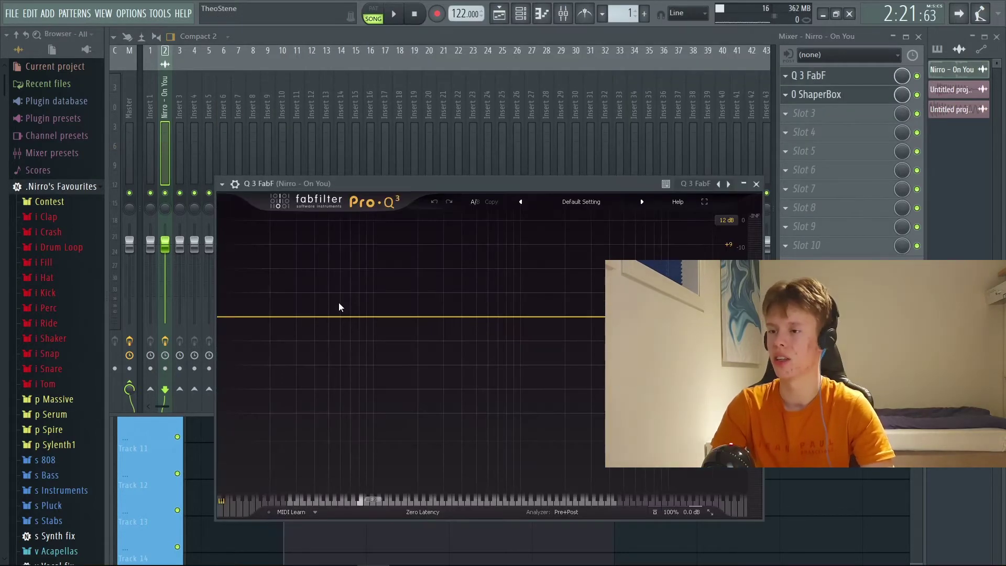
drag(239, 318, 649, 318)
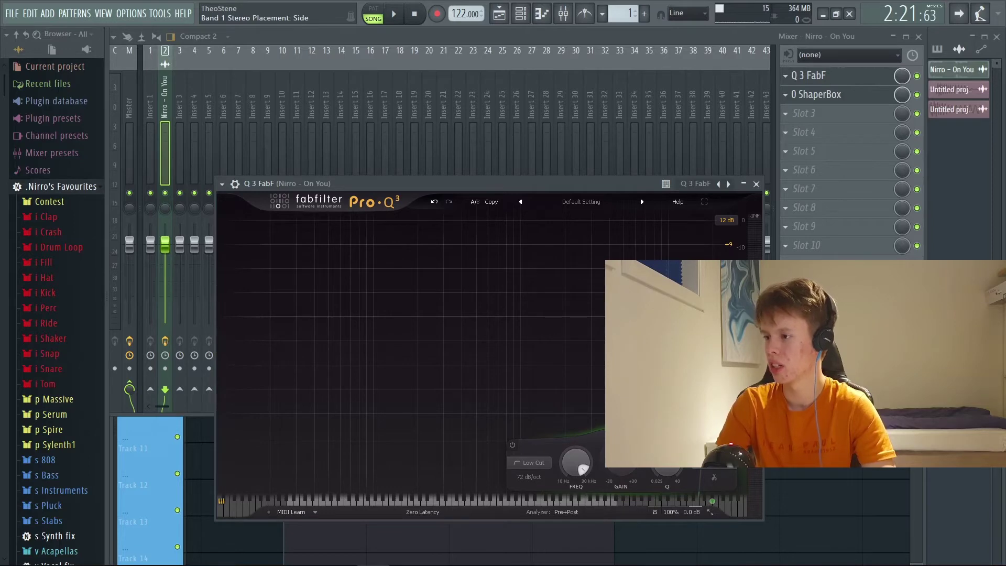
click(829, 79)
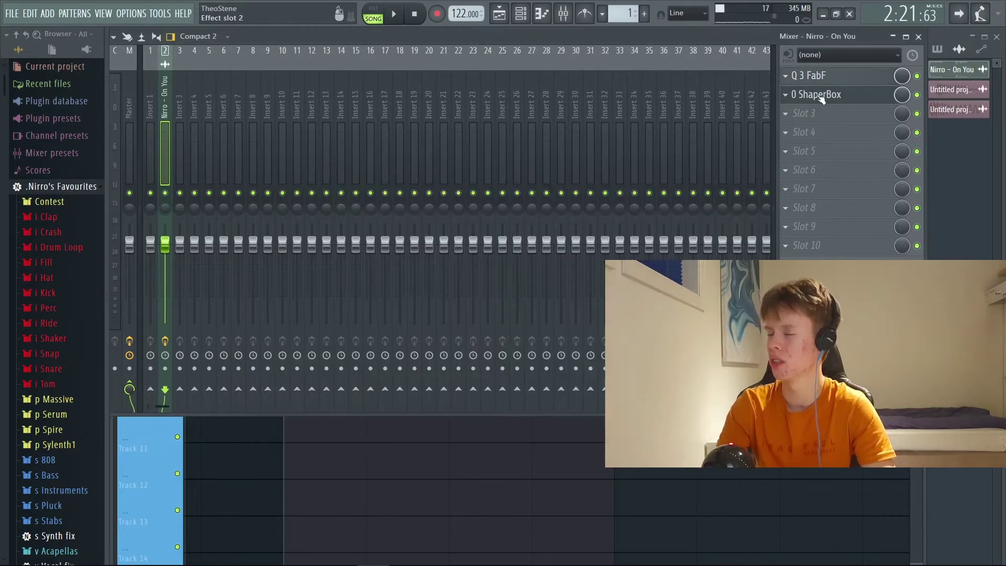
- Reopen ShaperBox and audition the processed kick with the mid band's volume curve displayed
click(820, 97)
click(820, 96)
click(820, 96)
click(819, 96)
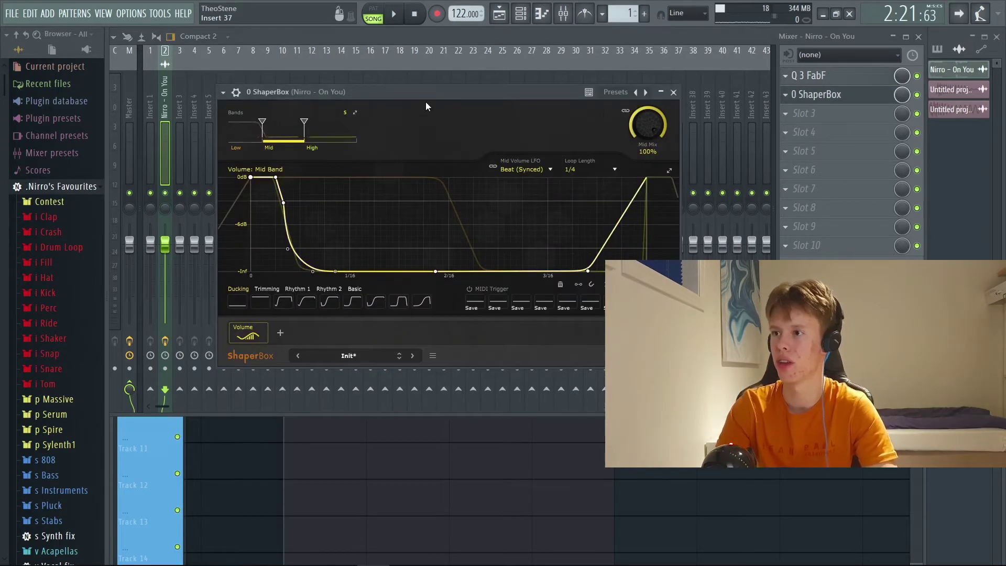
drag(419, 93, 455, 166)
key(space)
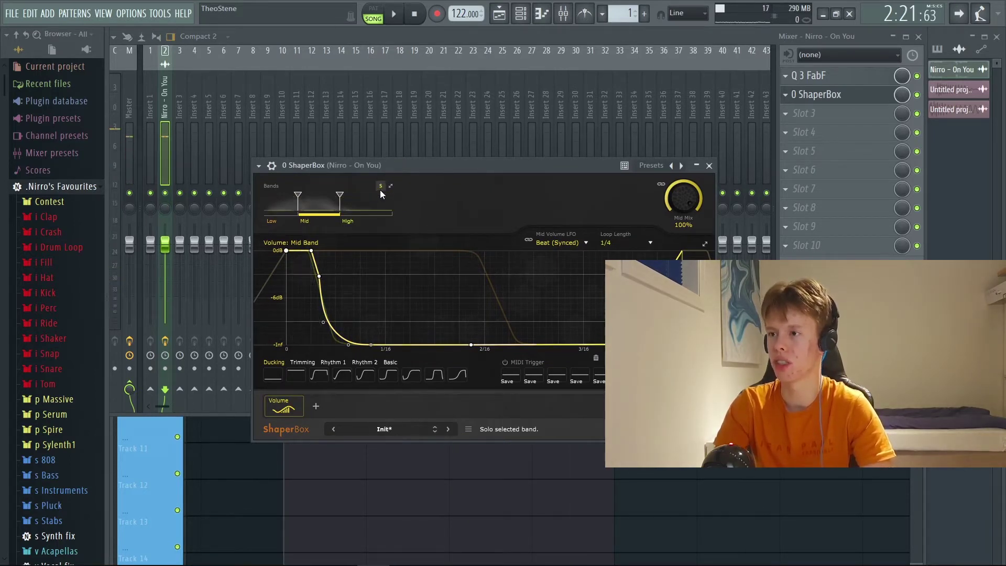
drag(397, 166, 394, 149)
key(space)
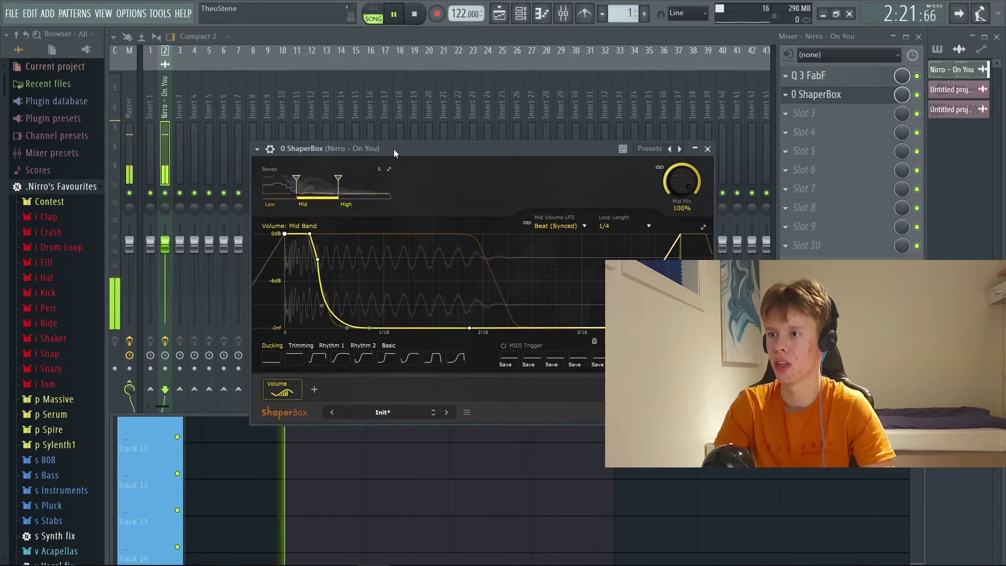
key(space)
- Review the high and low bands' volume curves and audition the kick with the low band selected
drag(394, 150, 390, 116)
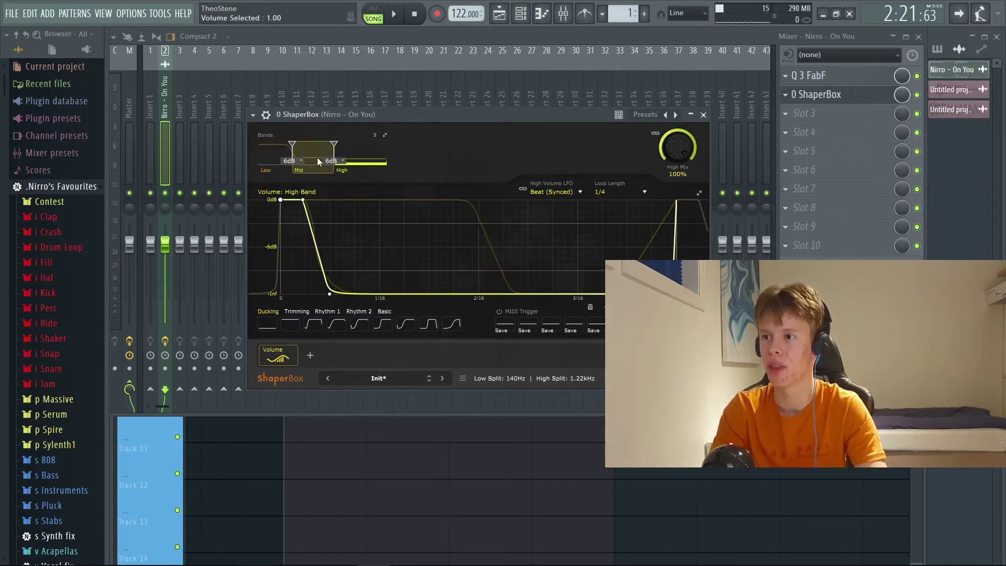
click(275, 157)
key(space)
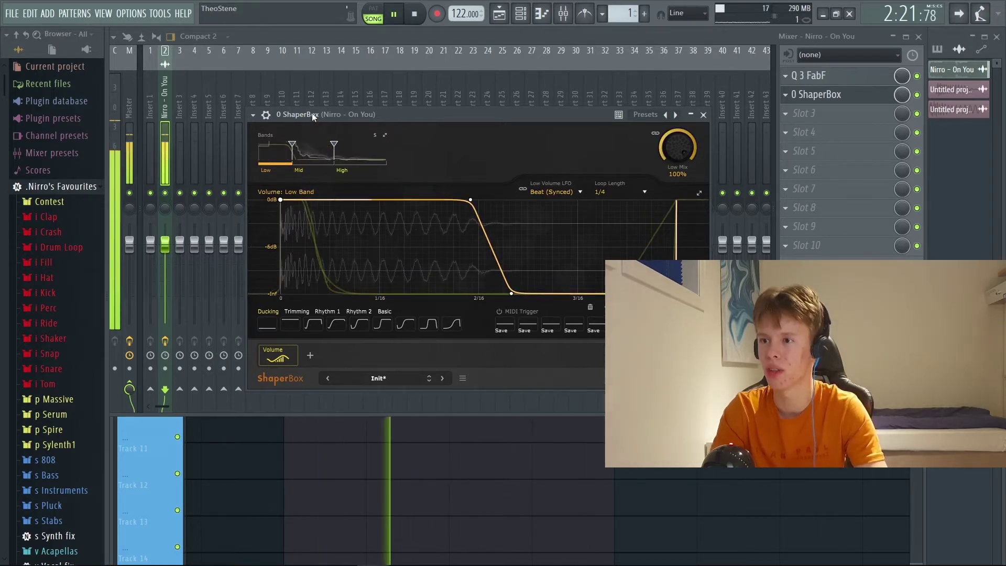
key(space)
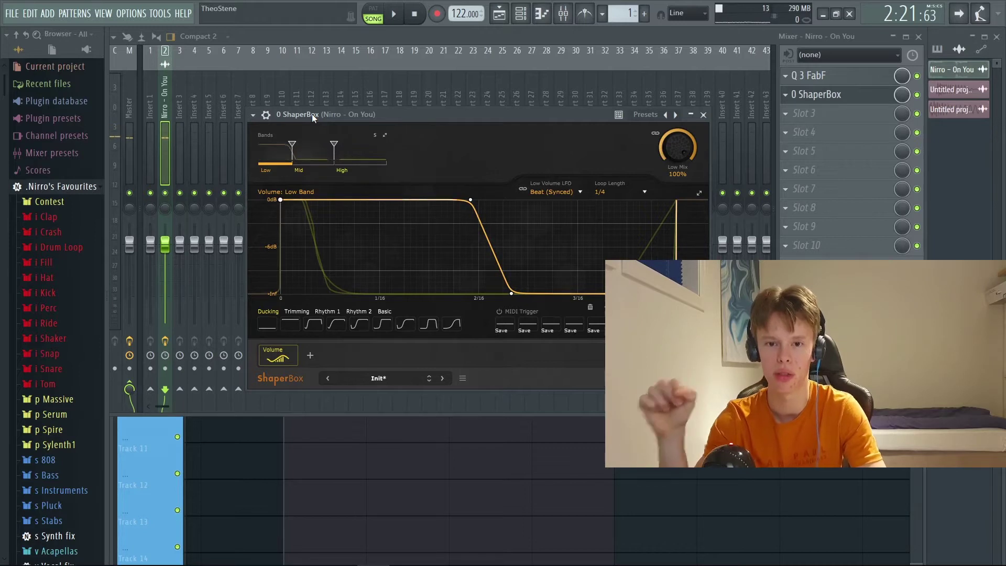
drag(291, 118, 305, 116)
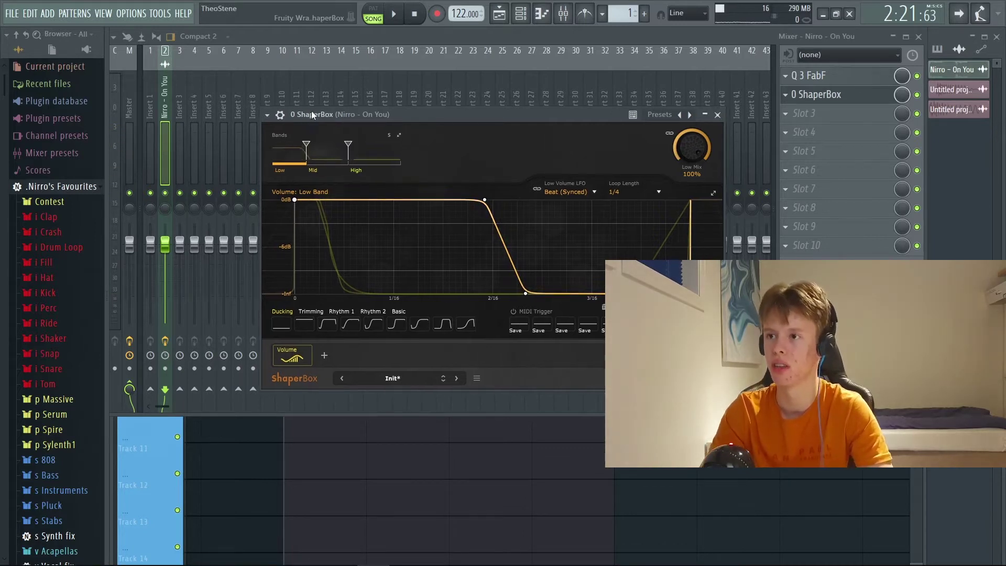
key(space)
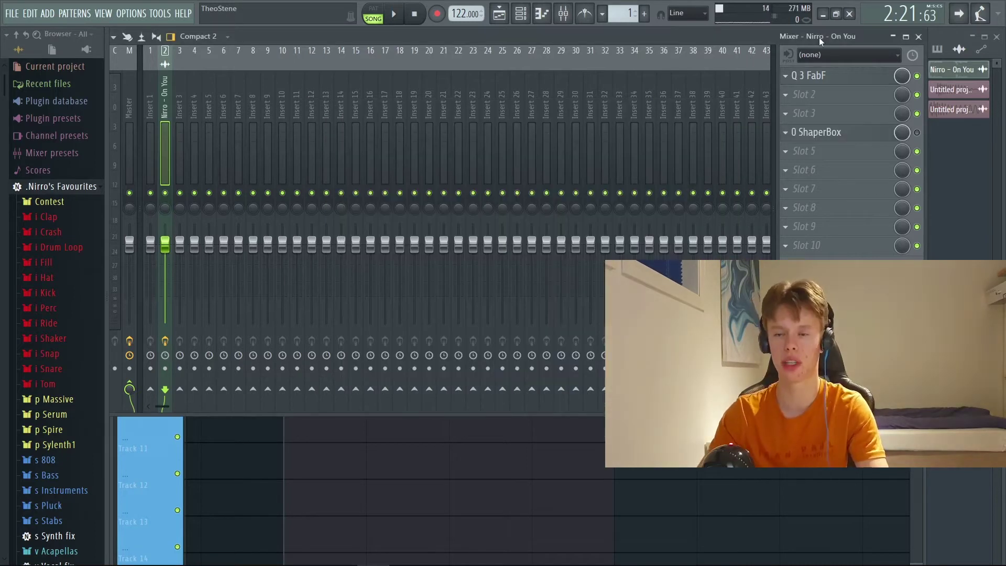
- Add RX 7 Spectral De-noise to slot 2, between Q 3 FabF and ShaperBox
click(800, 100)
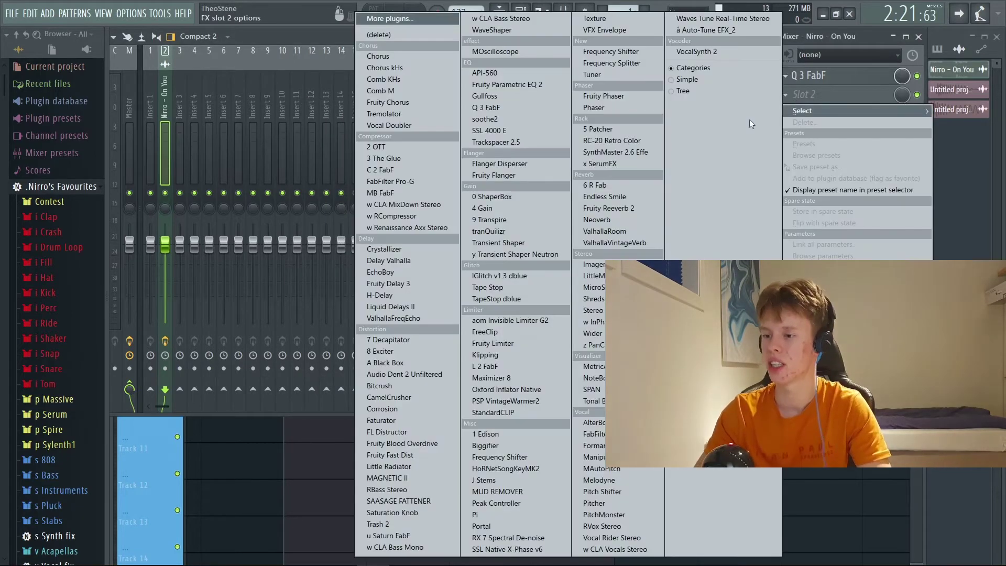
click(505, 538)
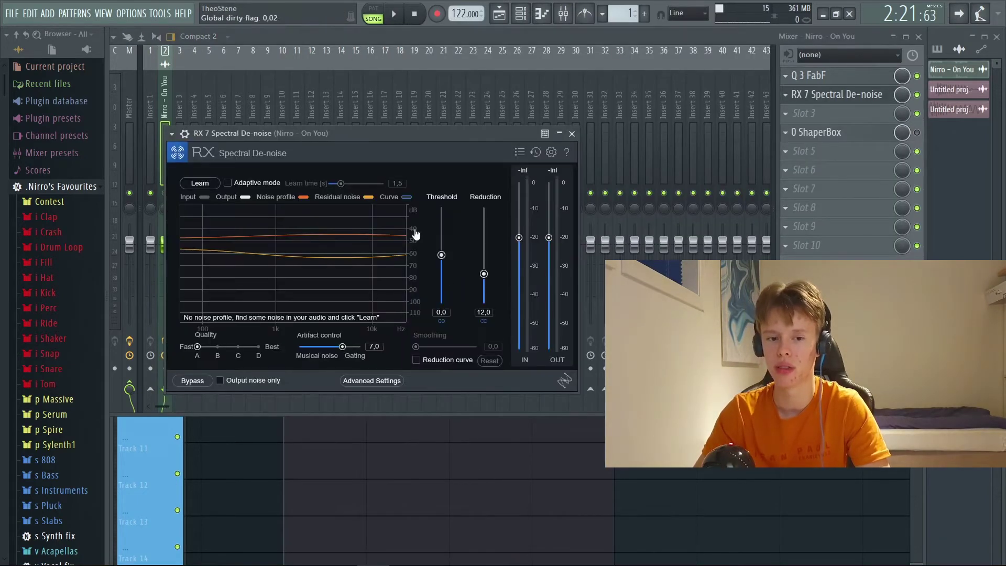
- Audition the kick through RX 7 Spectral De-noise and check the clip and loop region in the playlist
drag(378, 133, 408, 123)
key(space)
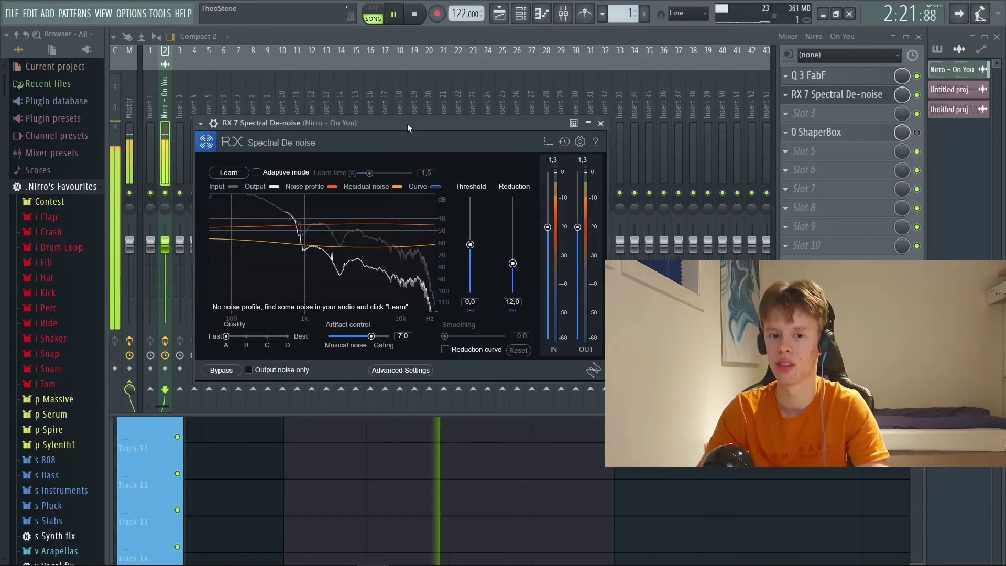
key(space)
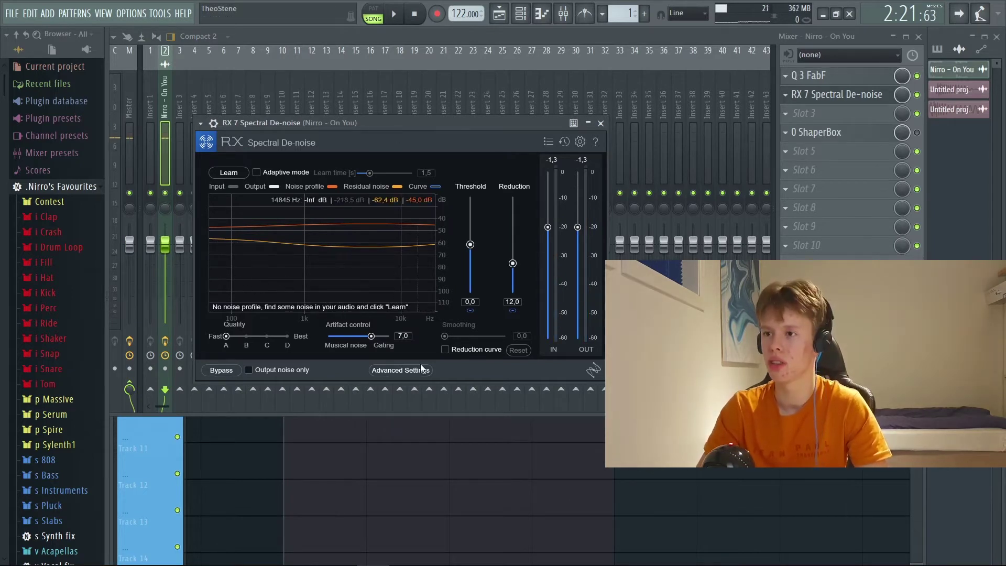
key(F5)
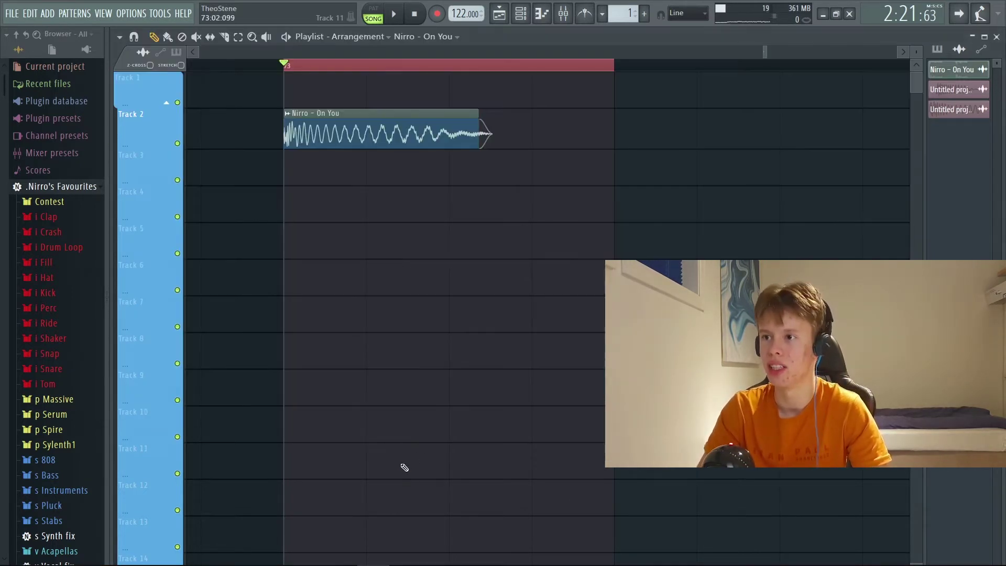
scroll(443, 206, down, 4)
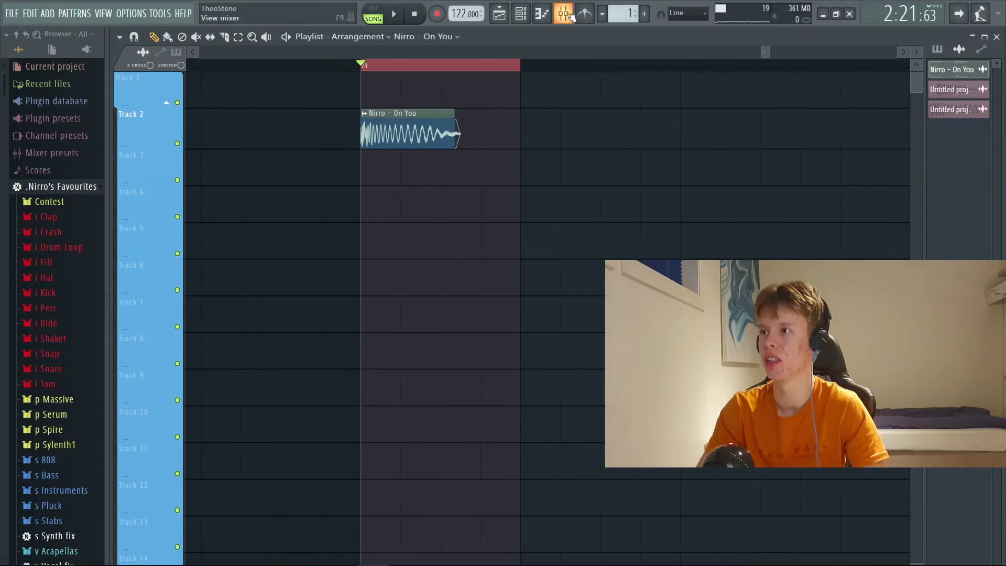
click(571, 15)
click(831, 95)
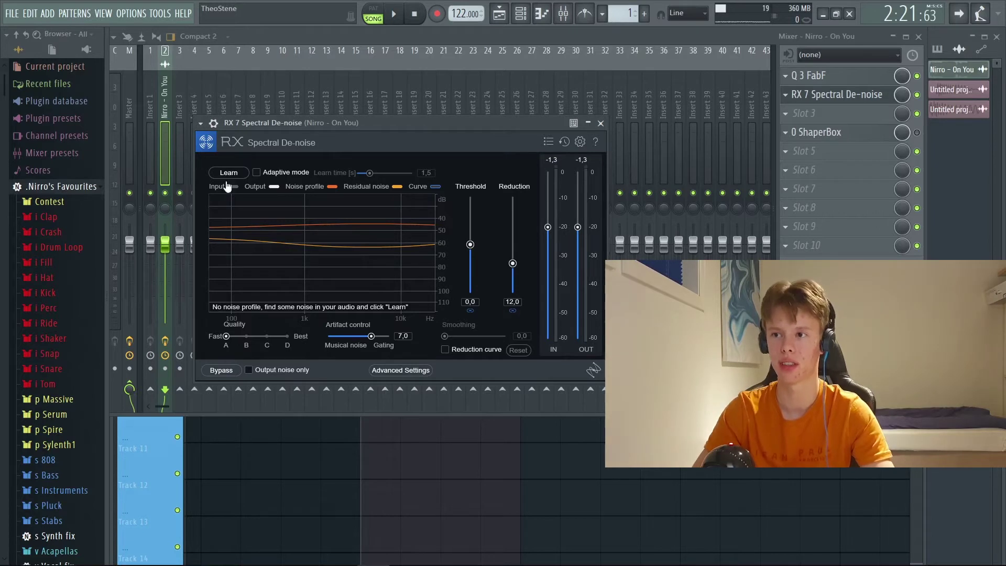
drag(279, 124, 285, 129)
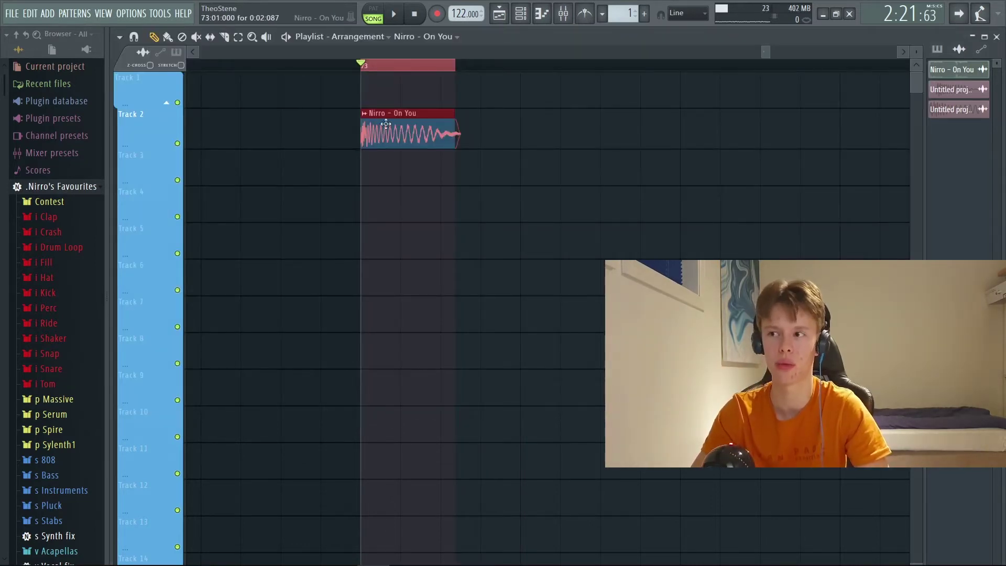
- Audition the looped kick clip in the playlist and open the second Q 3 FabF in slot 2
scroll(394, 133, up, 3)
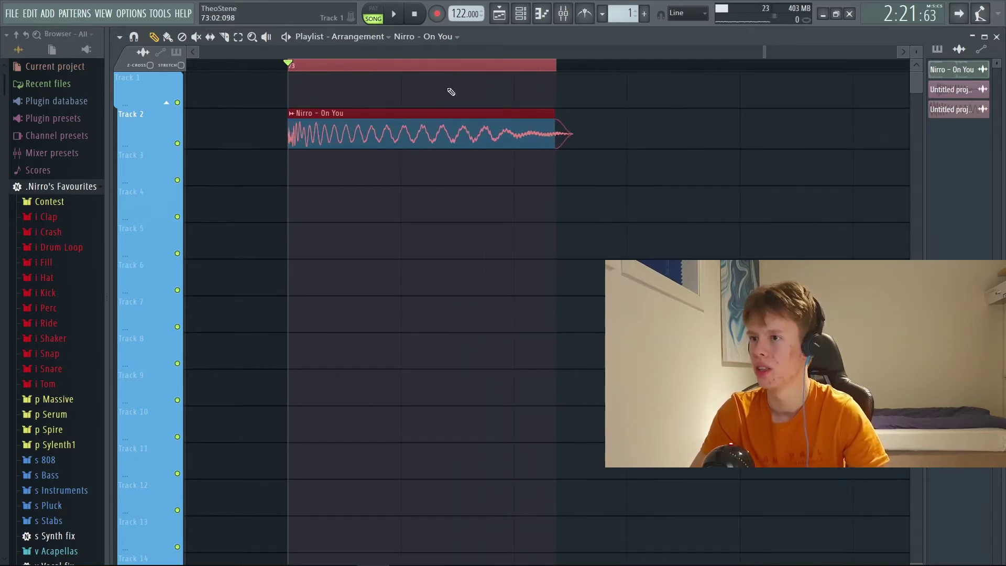
key(space)
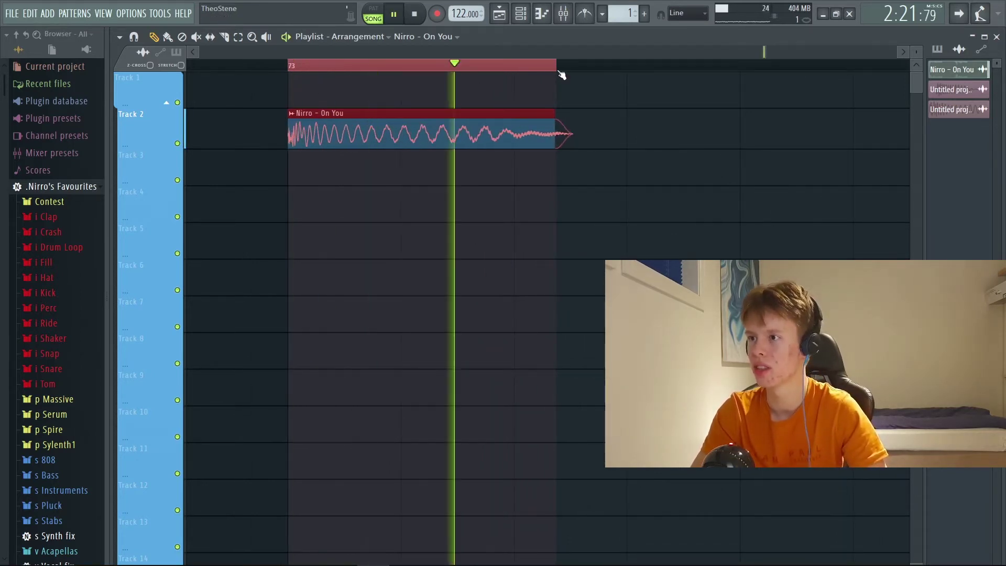
click(572, 18)
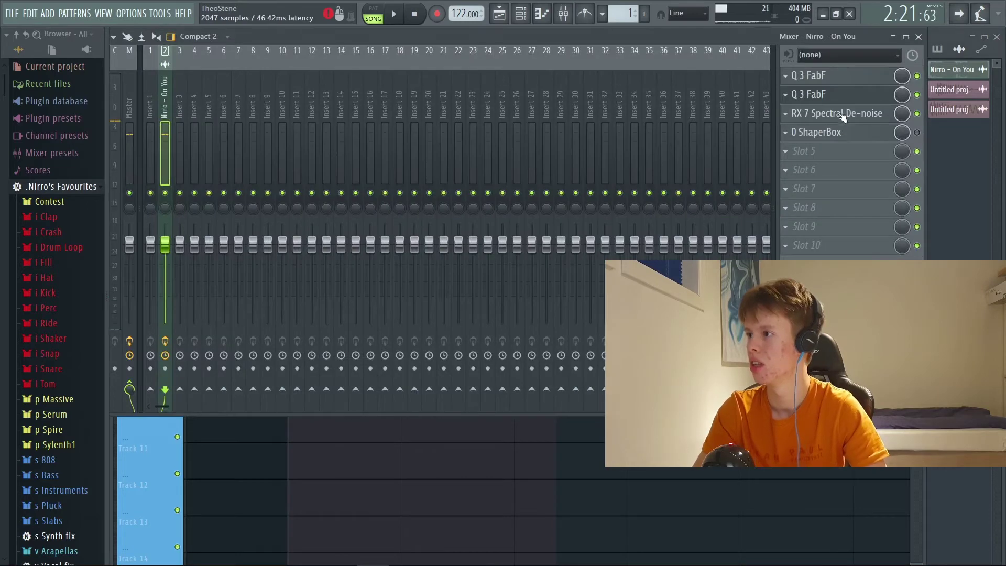
click(838, 94)
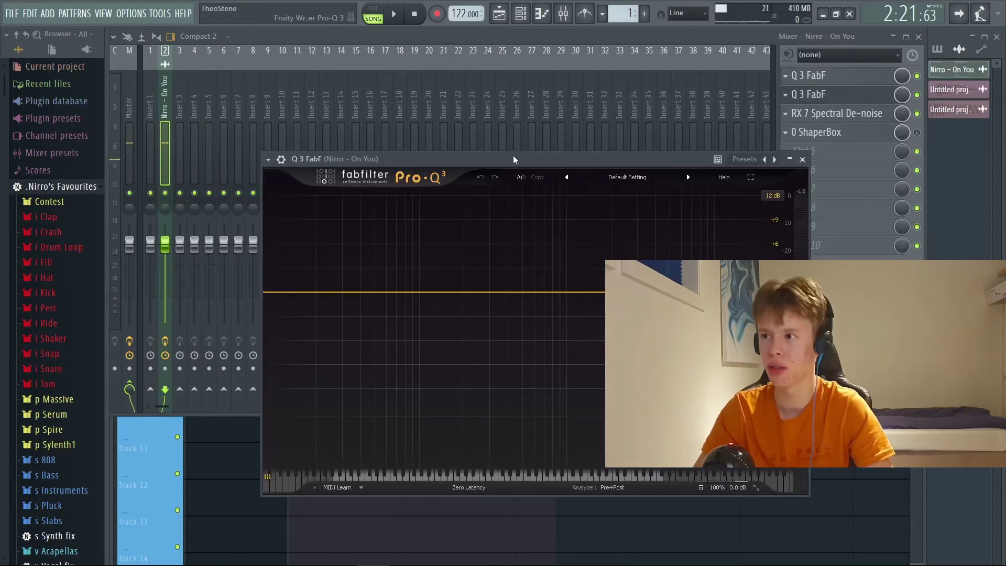
drag(513, 157, 482, 41)
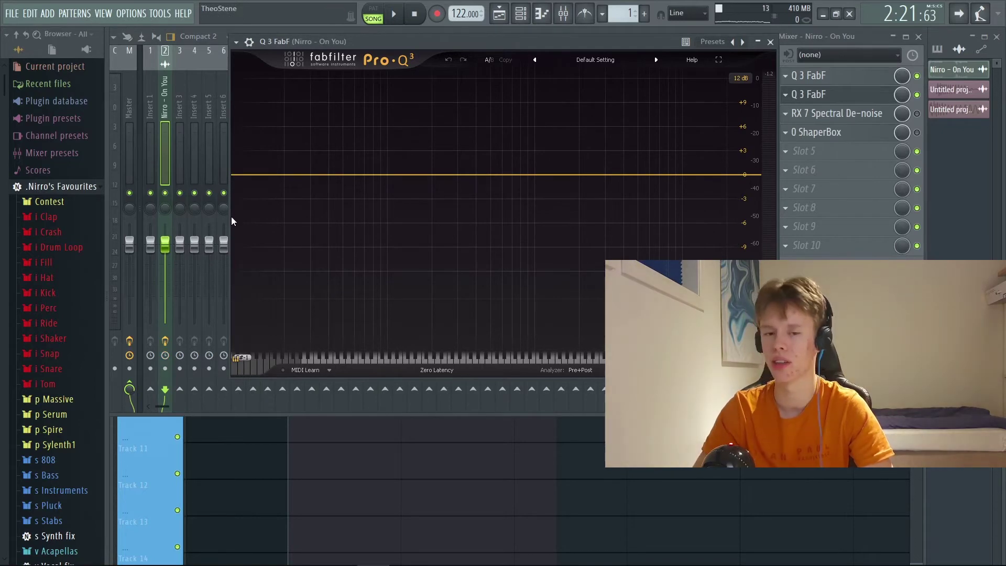
- Add a 72 dB/oct high cut at about 188 Hz in the second Q 3 FabF and audition the kick
key(space)
click(253, 174)
drag(255, 173, 430, 176)
key(space)
key(space)
key(space)
click(403, 157)
click(449, 167)
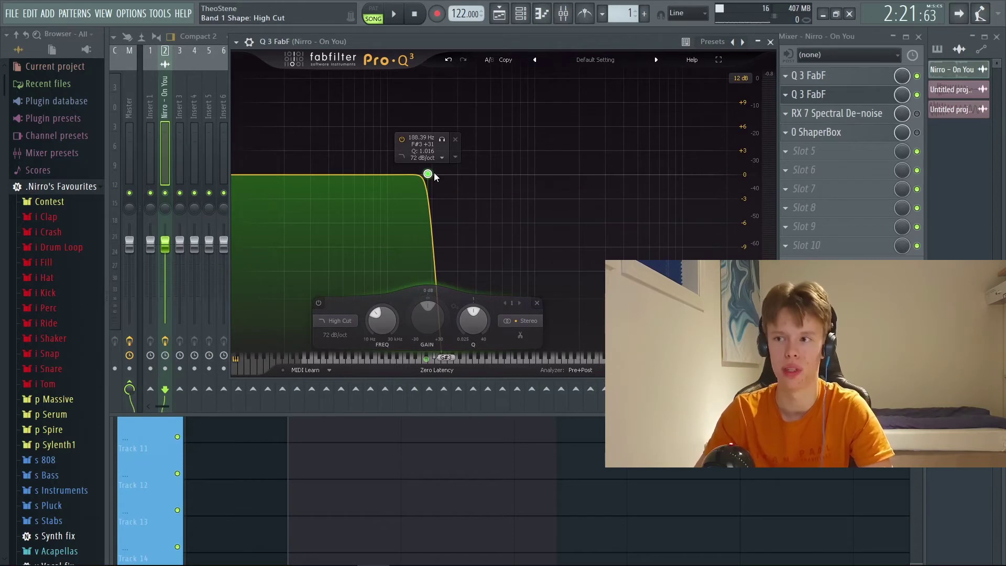
key(space)
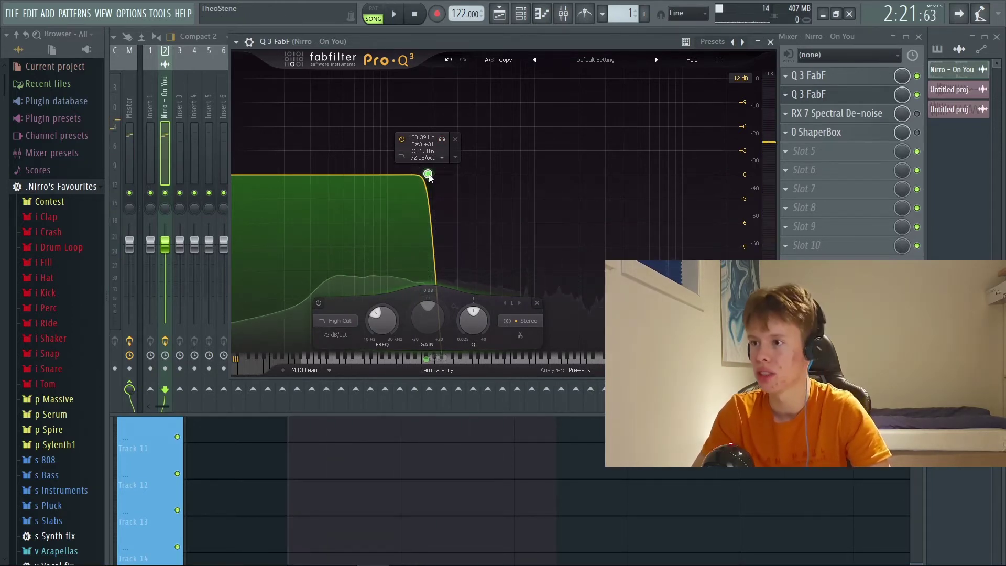
- Move the cut to about 199 Hz, change its shape to Low Cut and audition the kick
mouse_move(428, 173)
mouse_down()
mouse_move(461, 178)
mouse_move(432, 176)
mouse_up()
key(space)
key(space)
click(405, 158)
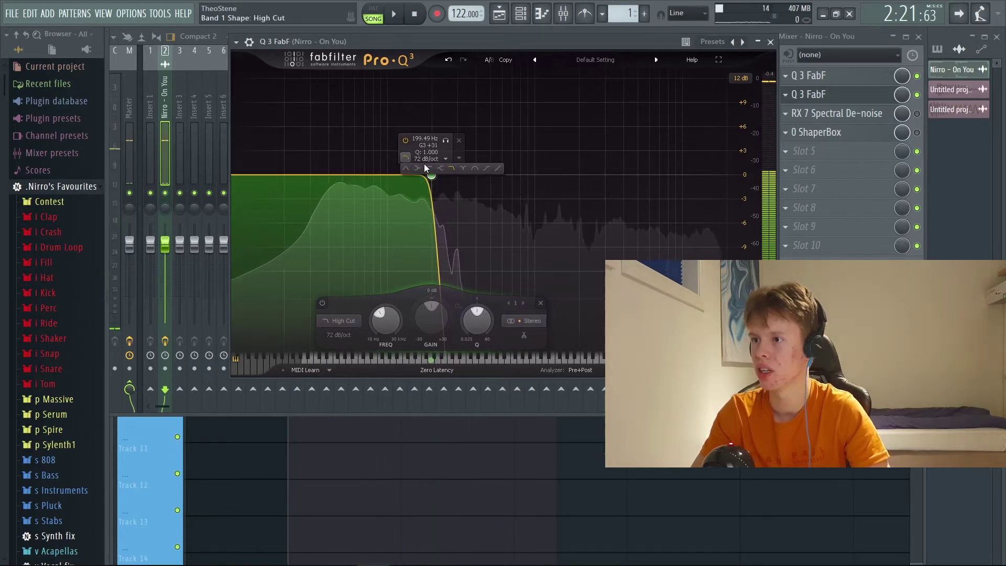
click(428, 171)
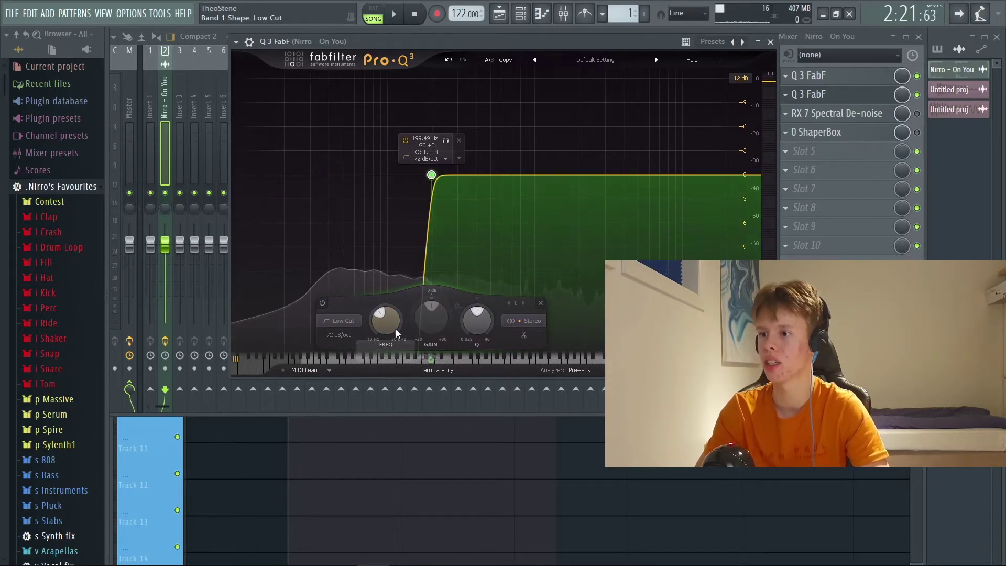
key(space)
key(space)
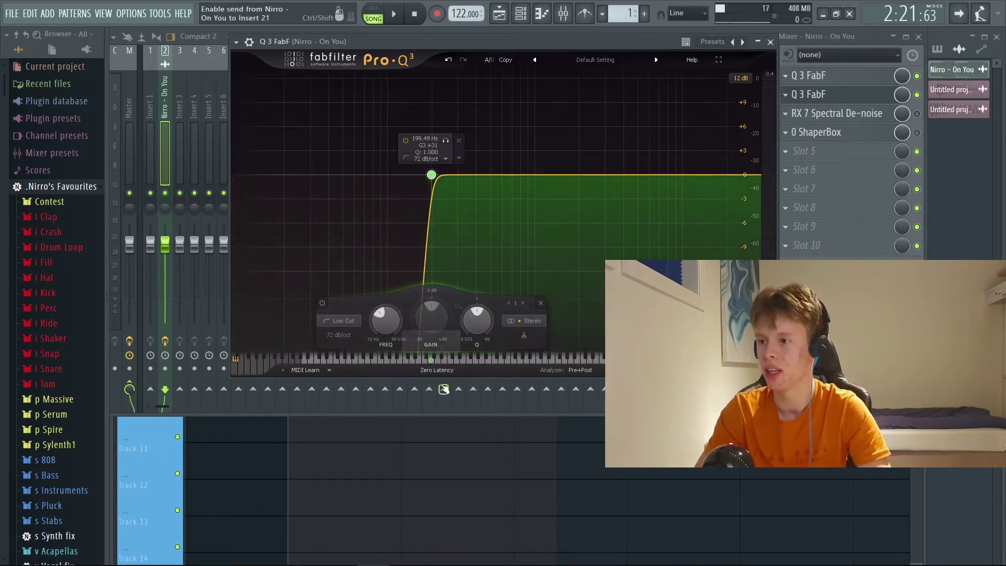
- Compare the equalizer's Linear Phase and Zero Latency processing modes by auditioning the low-cut kick
click(438, 370)
click(433, 410)
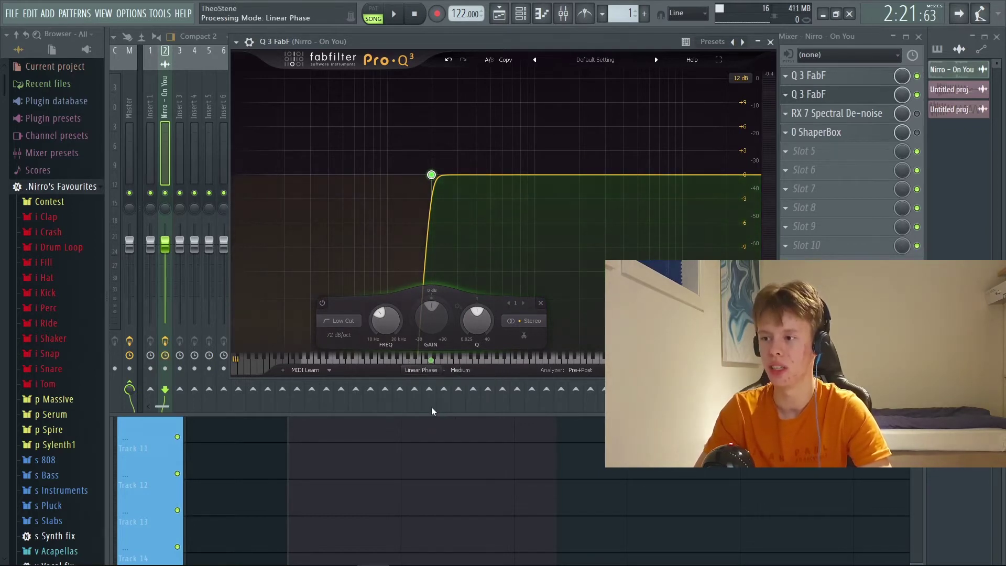
drag(454, 39, 447, 68)
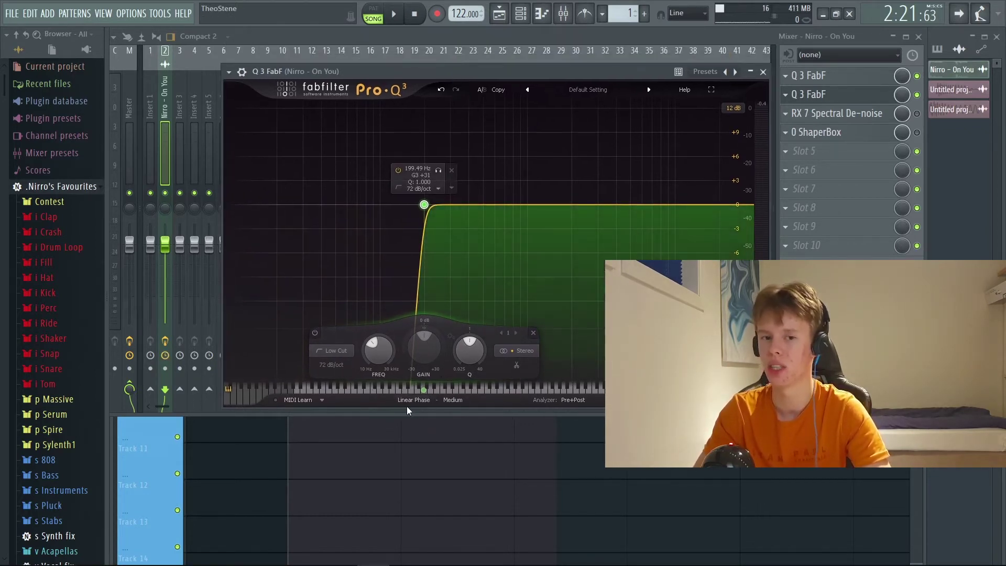
key(space)
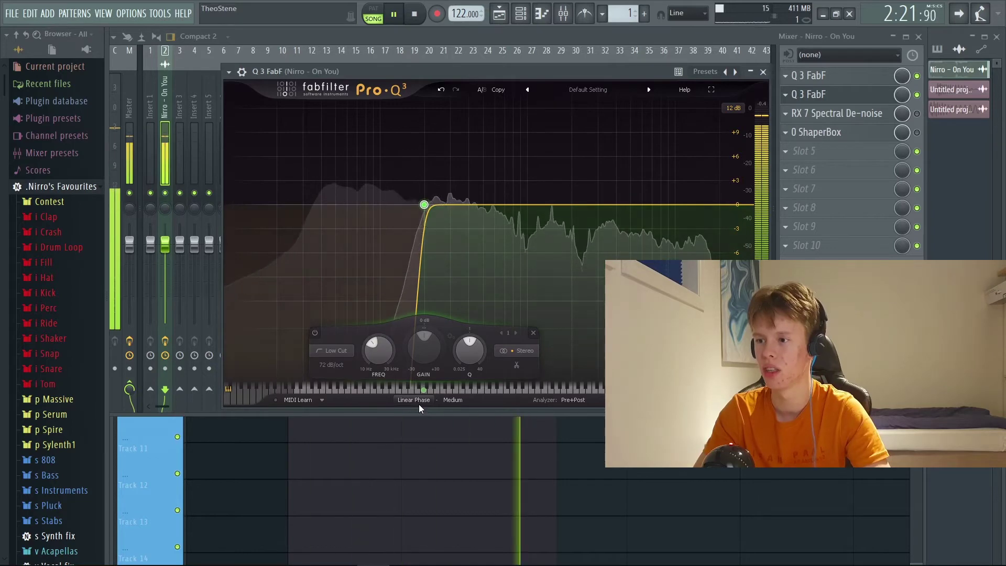
click(419, 404)
key(space)
click(414, 413)
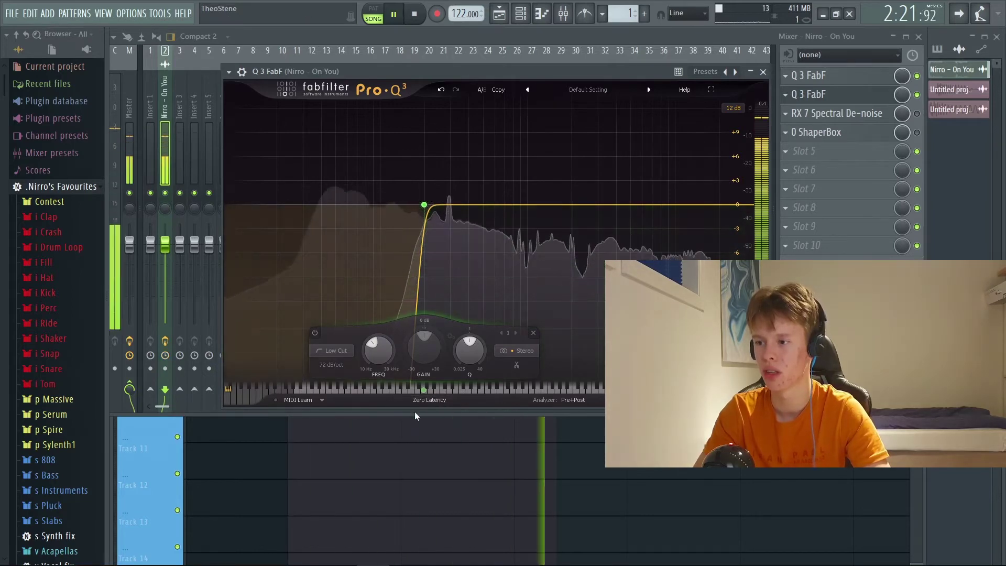
mouse_move(435, 198)
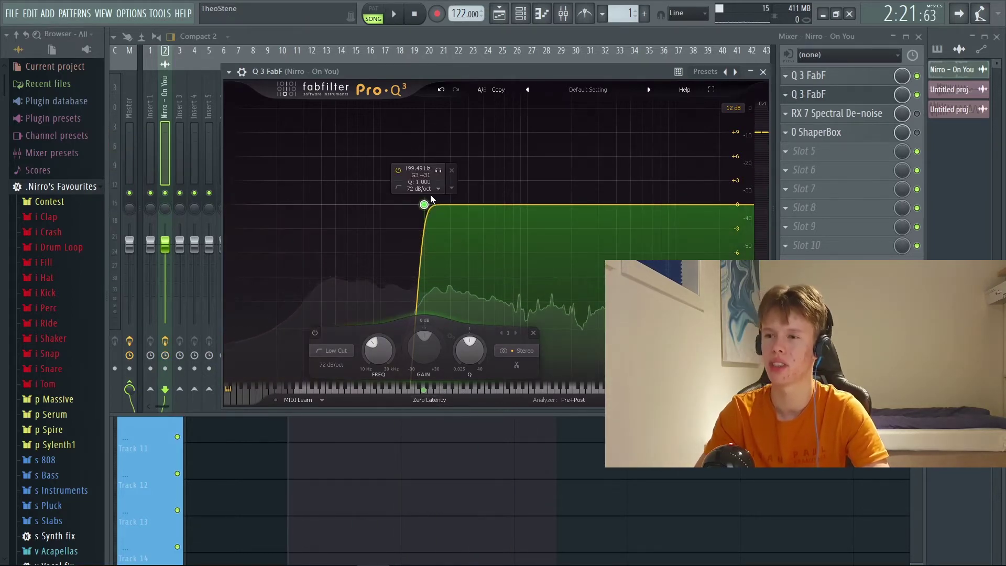
drag(442, 206, 426, 156)
click(453, 124)
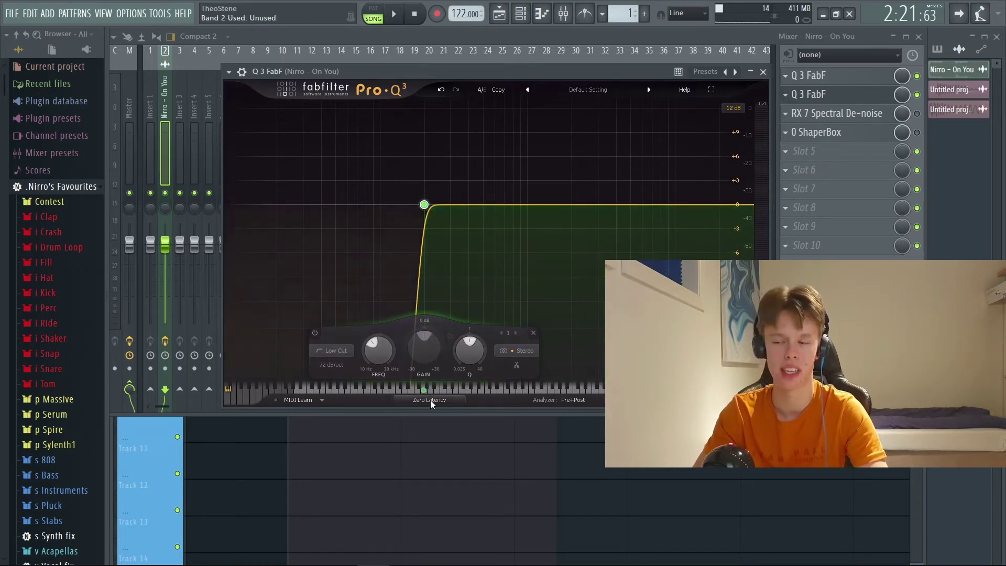
- Set the second Q 3 FabF's processing mode to Linear Phase while auditioning the low-cut kick
key(space)
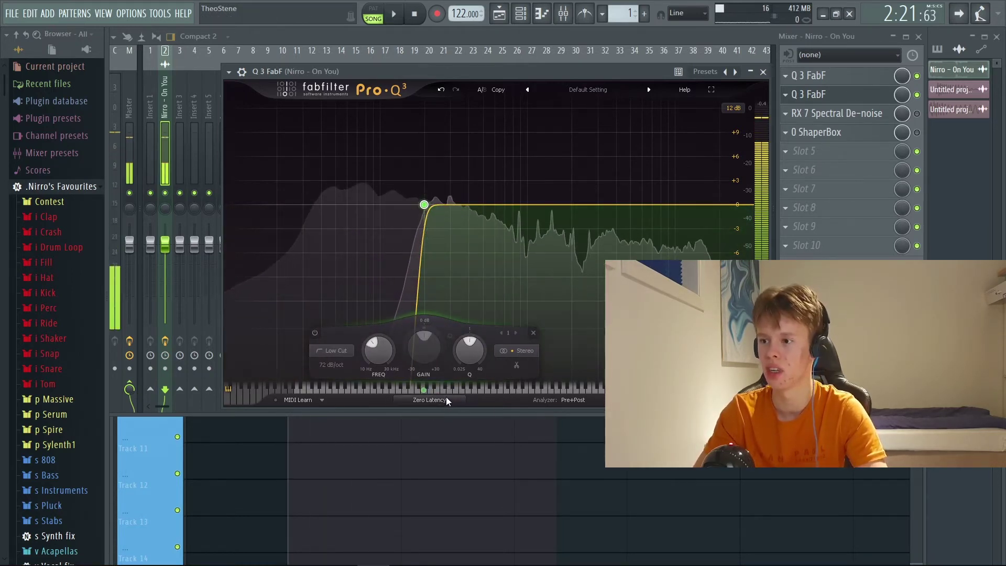
click(446, 397)
click(425, 438)
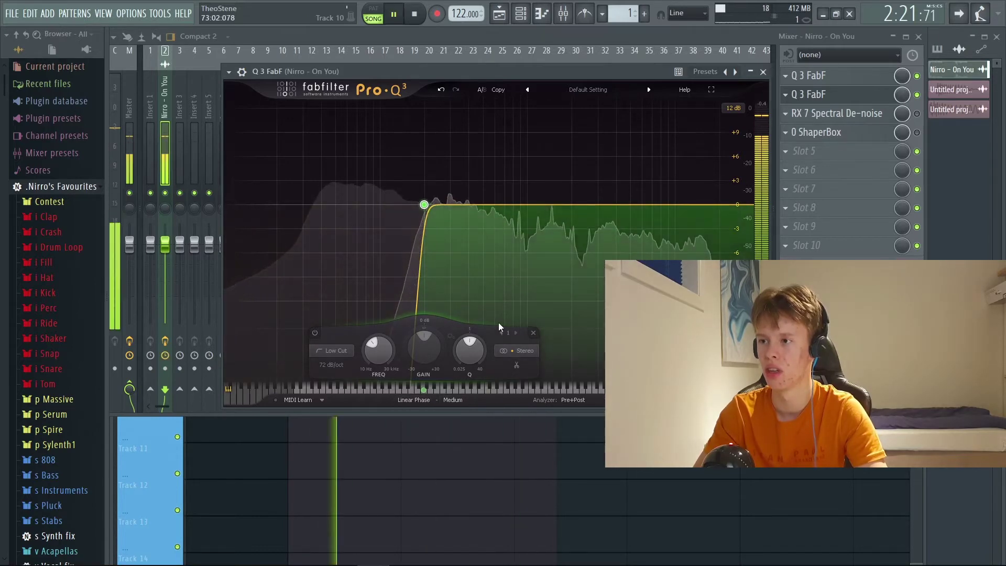
- Add a new ShaperBox to slot 3, before RX 7 Spectral De-noise, and load its Volume shaper
scroll(815, 113, down, 1)
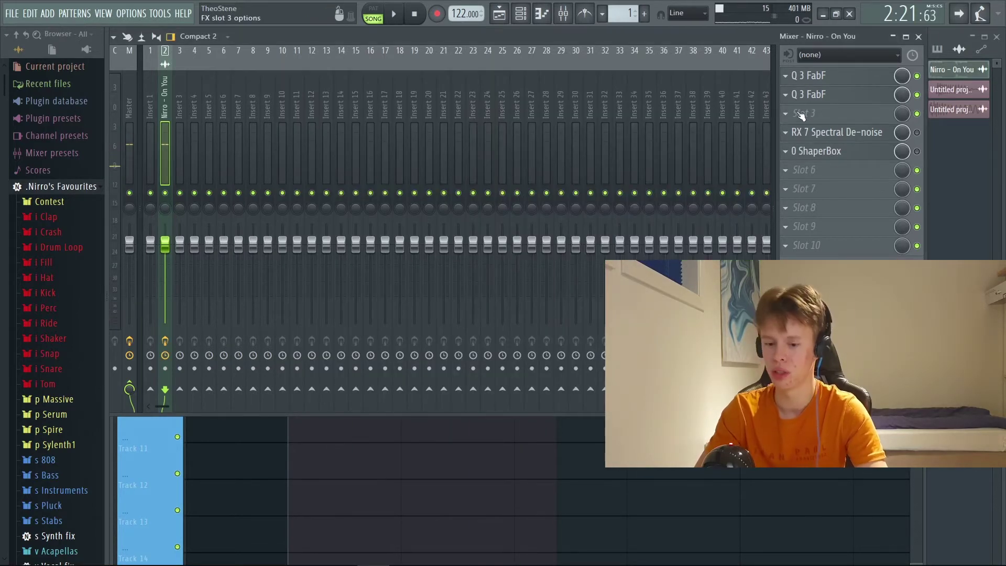
click(801, 115)
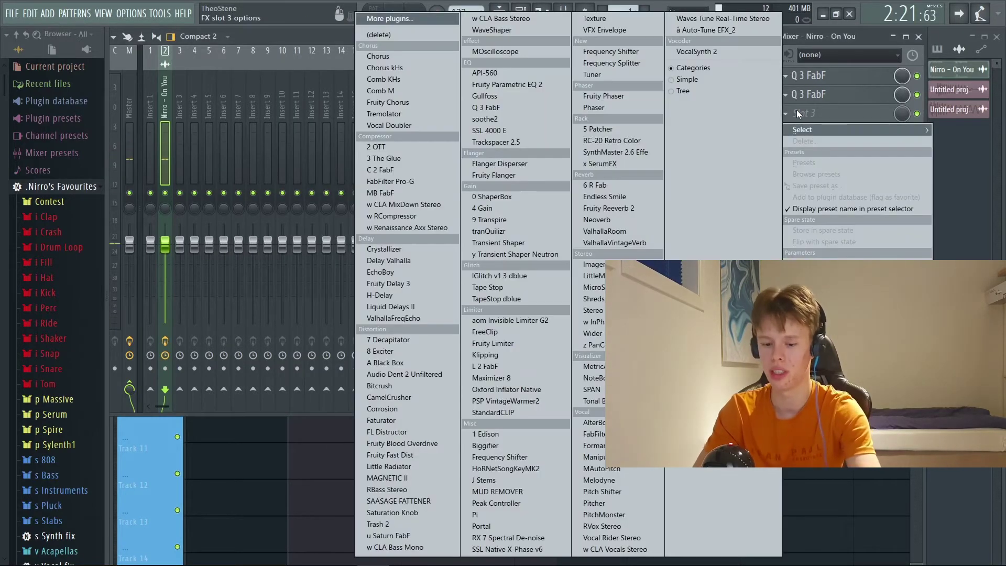
click(797, 109)
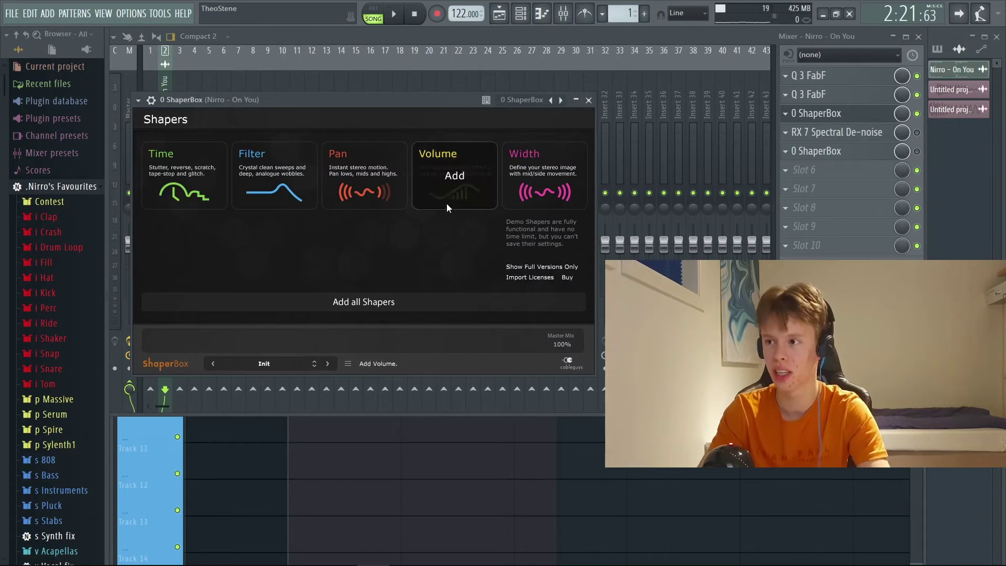
click(454, 178)
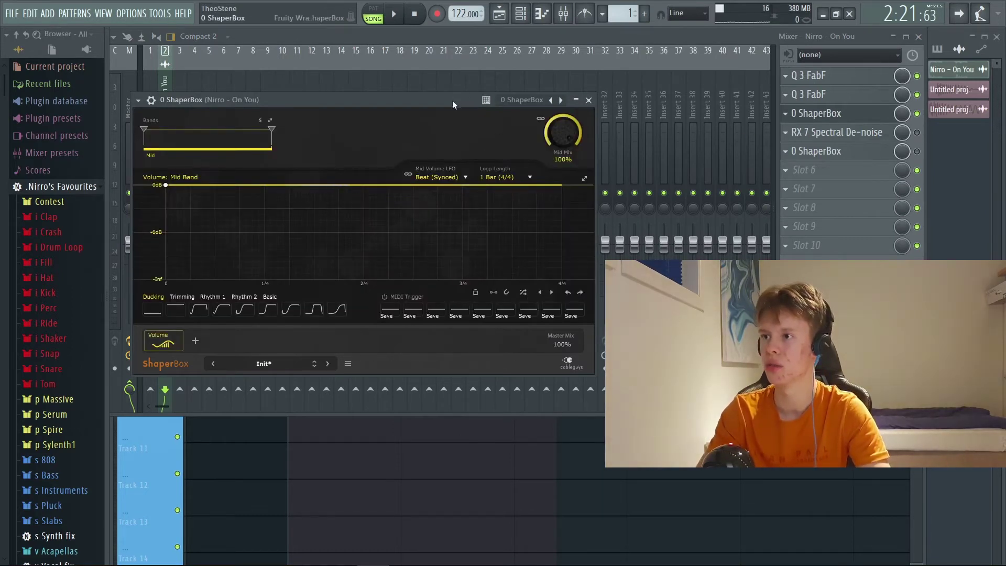
drag(453, 104, 522, 127)
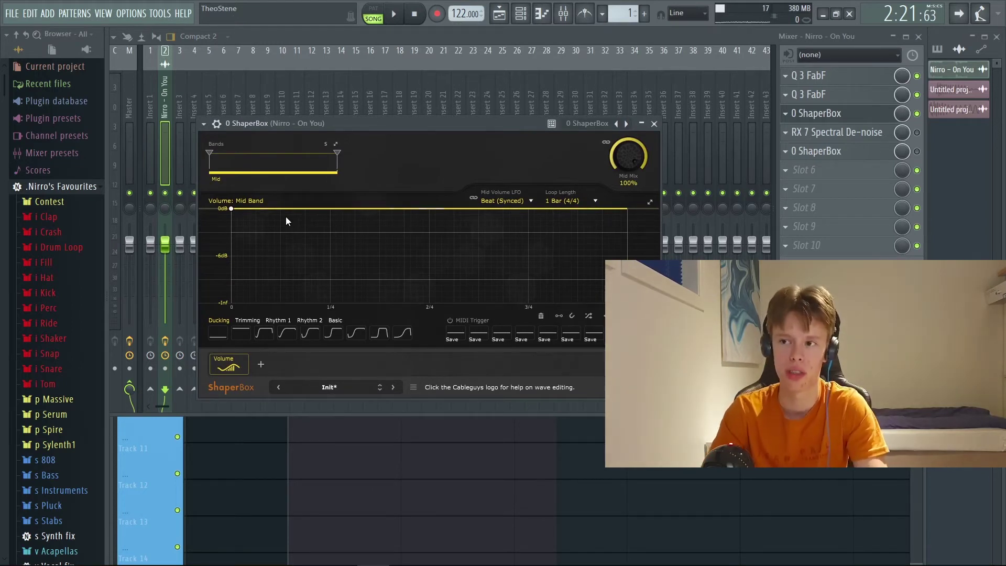
- Set the Volume shaper's loop length to 1/4, silence the kick's opening transient with the curve before it rises to 0 dB, and audition it
double_click(262, 209)
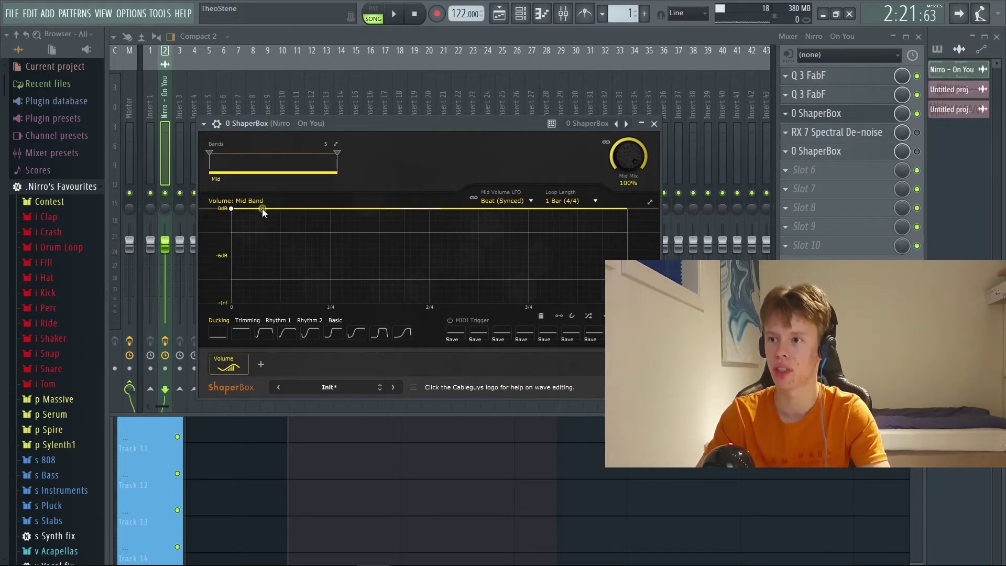
click(571, 200)
click(569, 285)
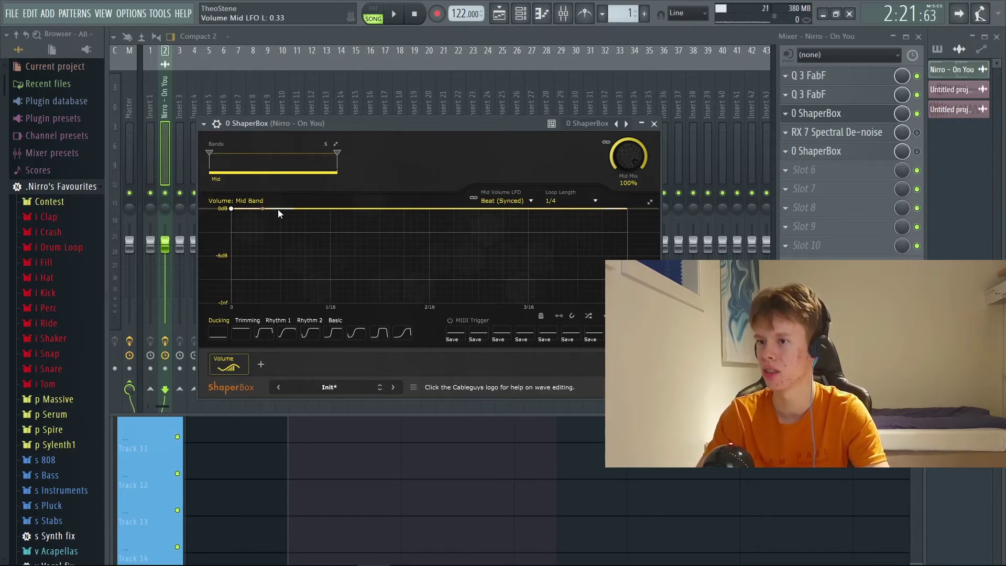
key(space)
drag(271, 208, 250, 303)
key(space)
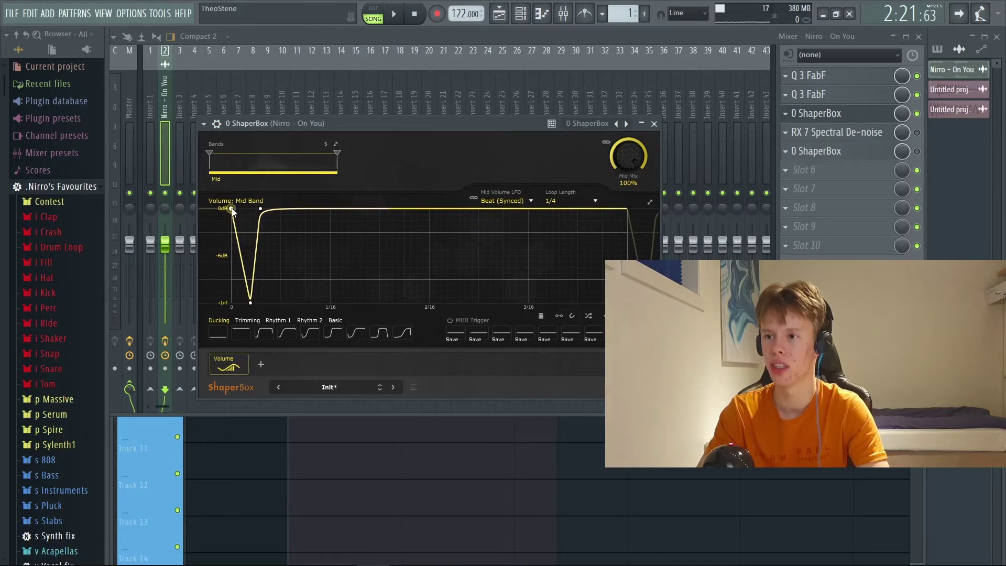
drag(232, 209, 231, 303)
drag(587, 232, 627, 209)
key(space)
key(space)
click(653, 123)
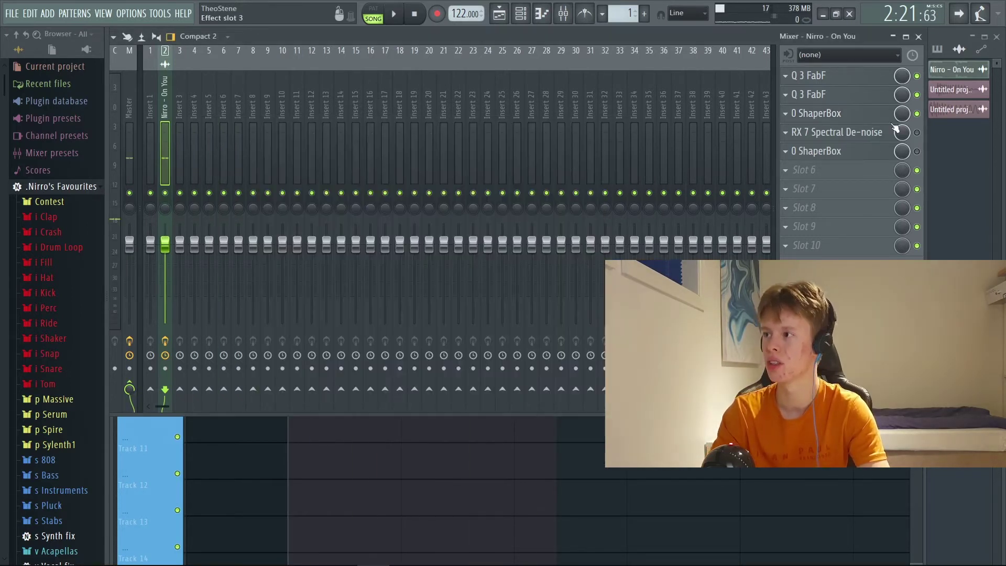
- Enable RX 7 Spectral De-noise and learn a noise profile from the playing audio with the opening transient silenced
click(832, 144)
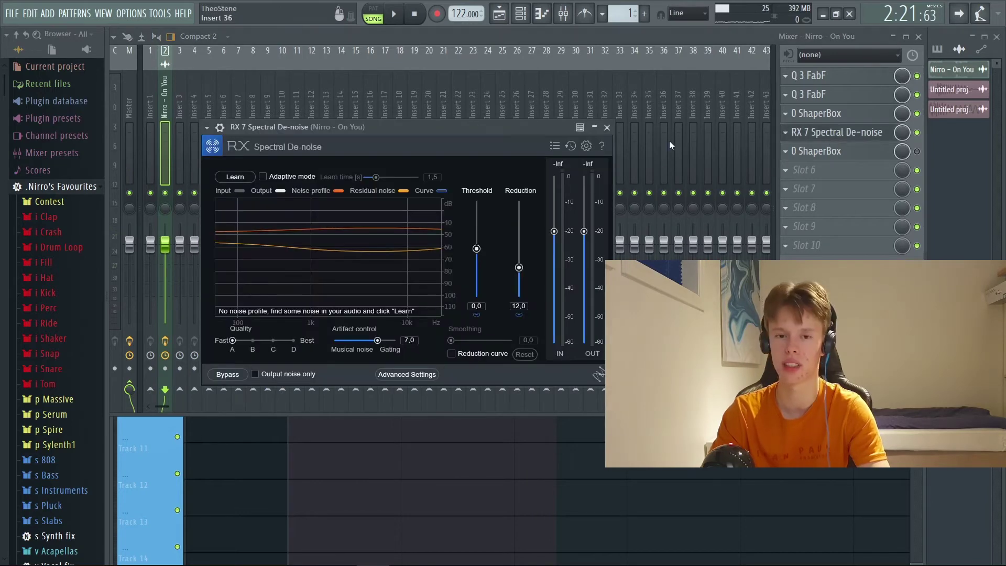
mouse_move(366, 127)
mouse_down()
mouse_move(401, 155)
mouse_move(403, 136)
mouse_move(358, 120)
mouse_up()
key(space)
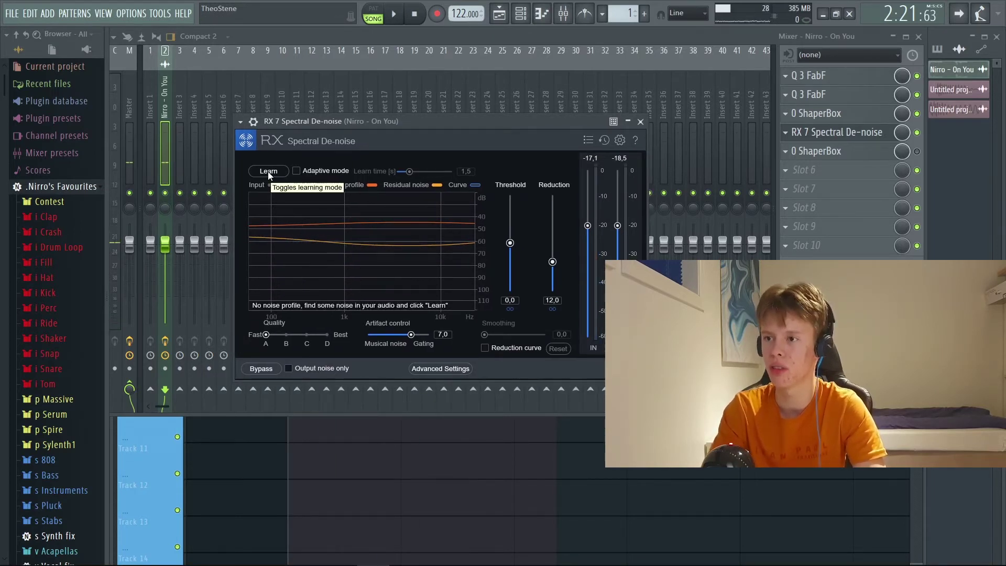
key(space)
click(269, 171)
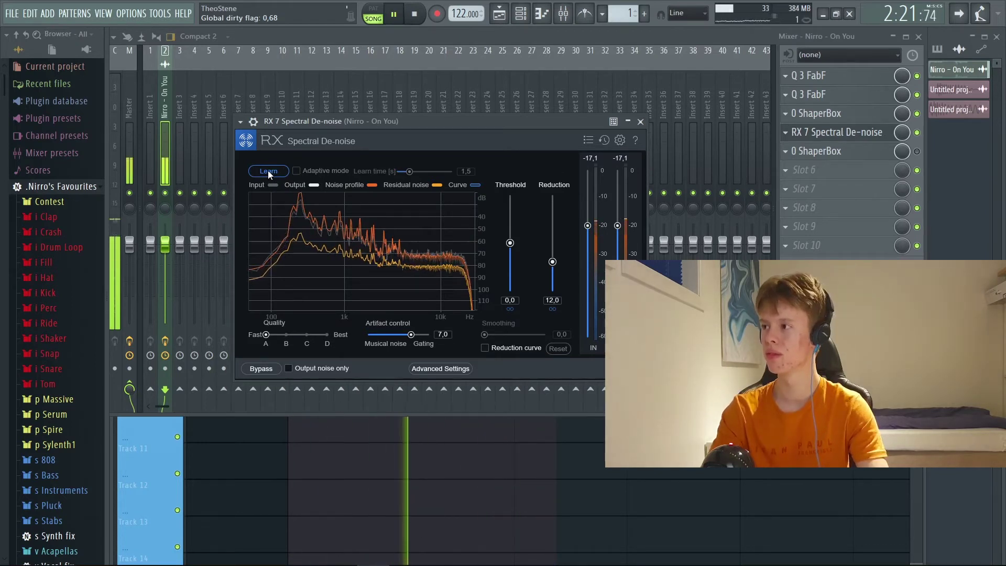
click(268, 171)
key(space)
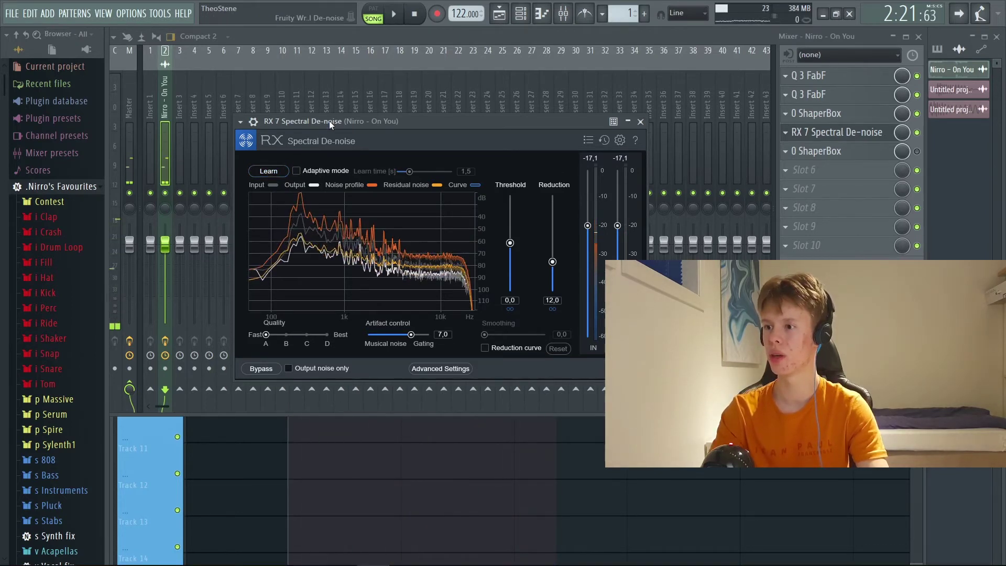
- Bypass the slot 3 ShaperBox and the second Q 3 FabF so the kick passes through again
click(831, 132)
click(827, 115)
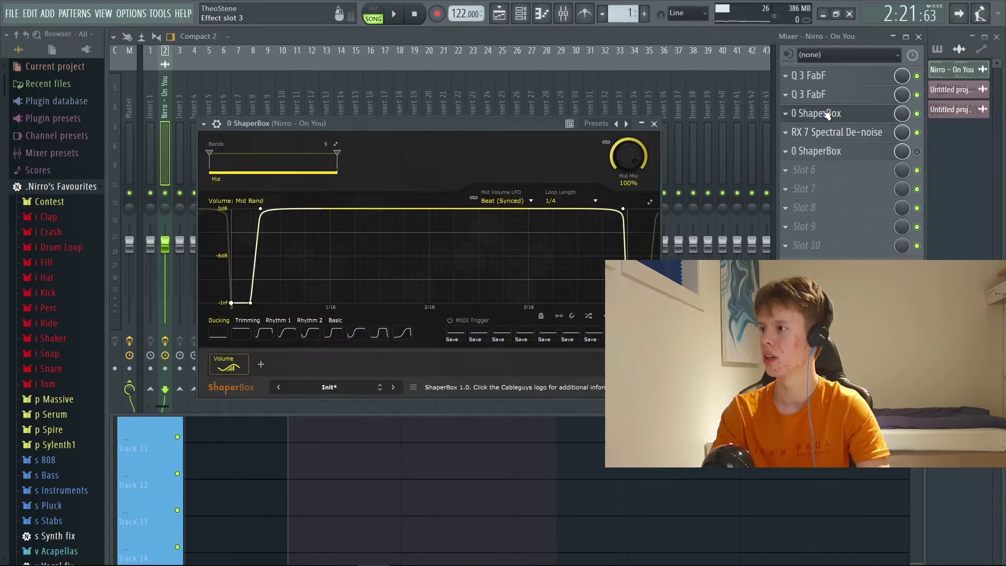
click(827, 114)
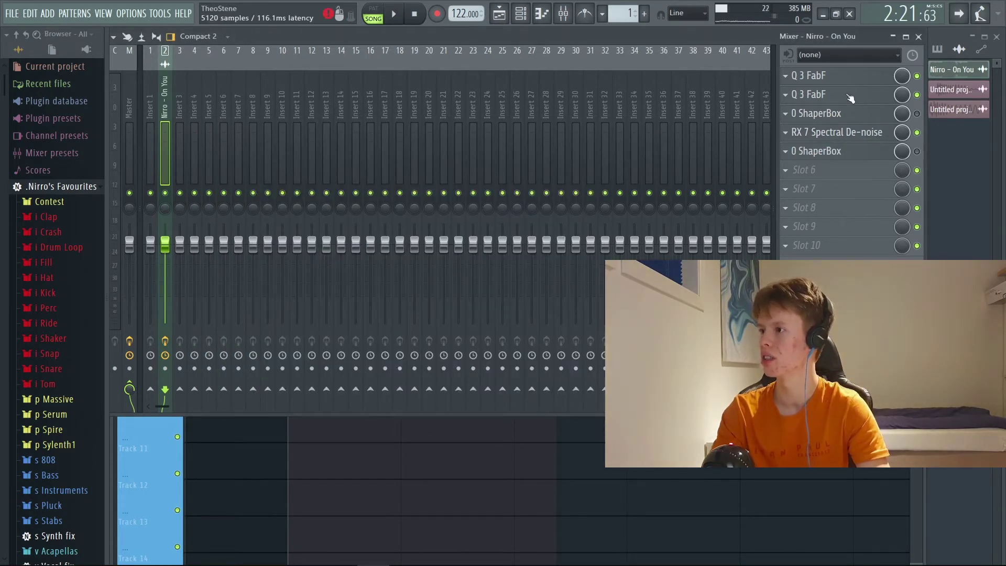
click(850, 95)
click(850, 95)
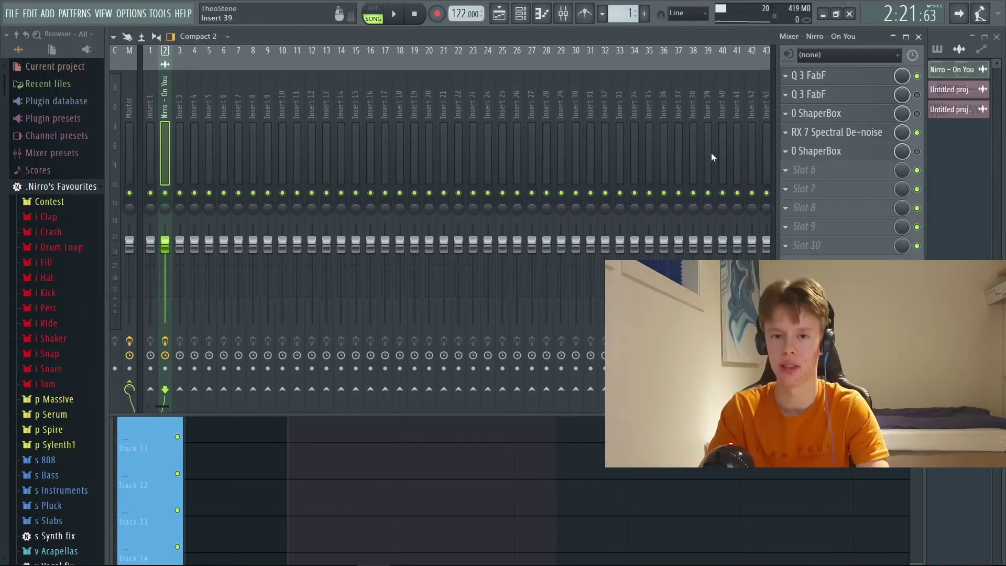
- Audition the kick with RX 7 Spectral De-noise enabled and bypassed to compare the two
key(space)
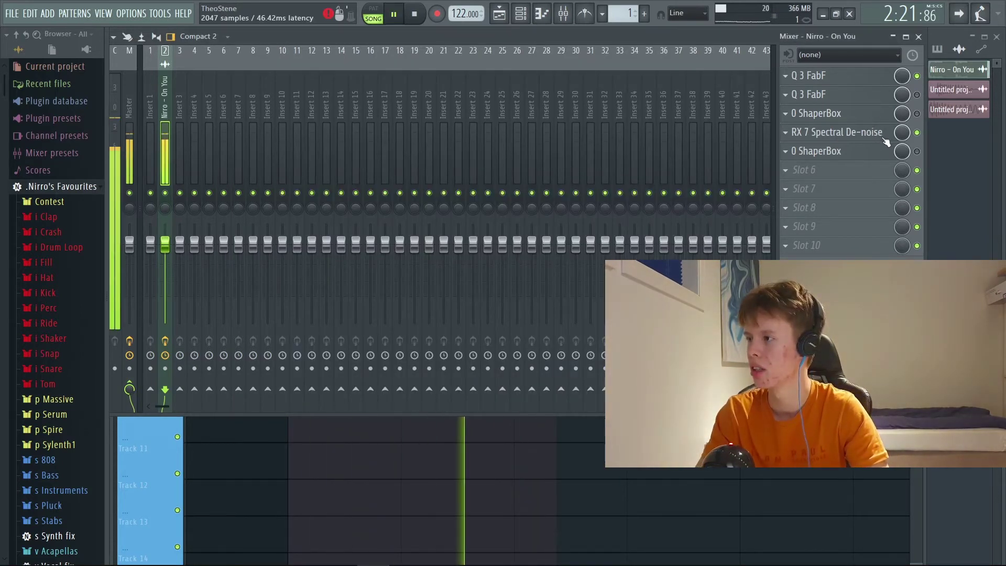
key(space)
click(917, 133)
click(918, 133)
key(space)
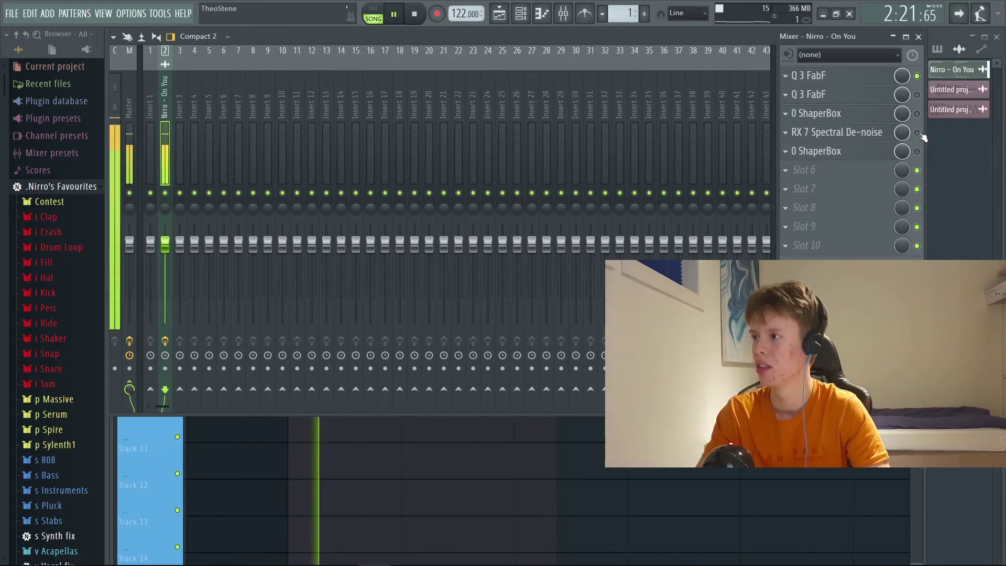
key(space)
- Set RX 7 Spectral De-noise's Quality to D and its Reduction to about 20.6 while auditioning the kick
click(842, 134)
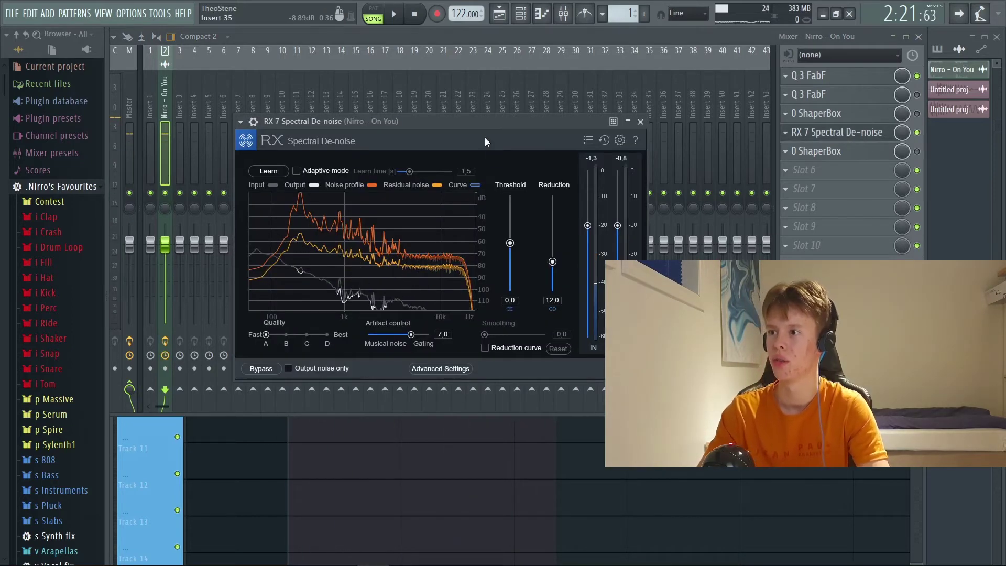
drag(487, 121, 482, 154)
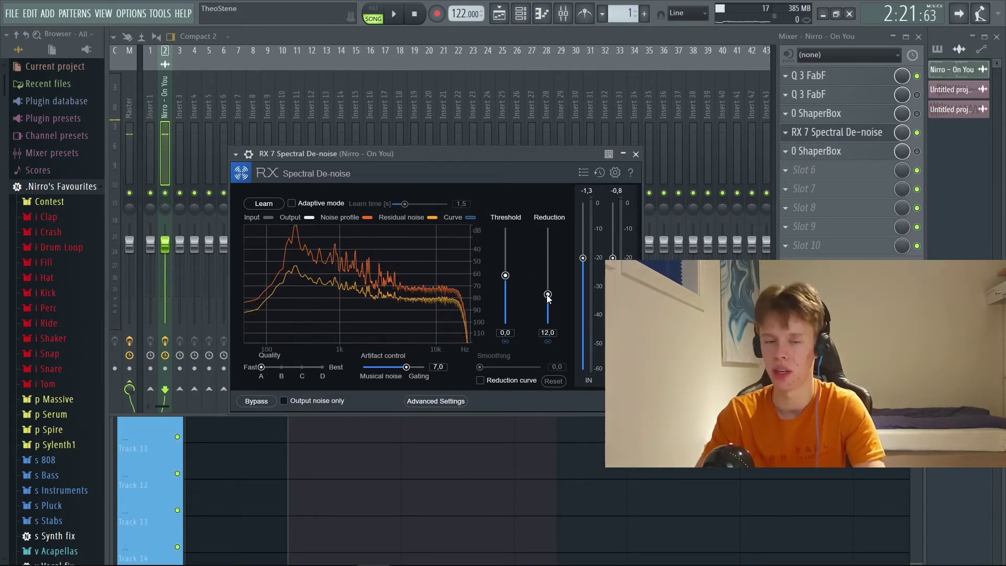
drag(526, 151, 520, 135)
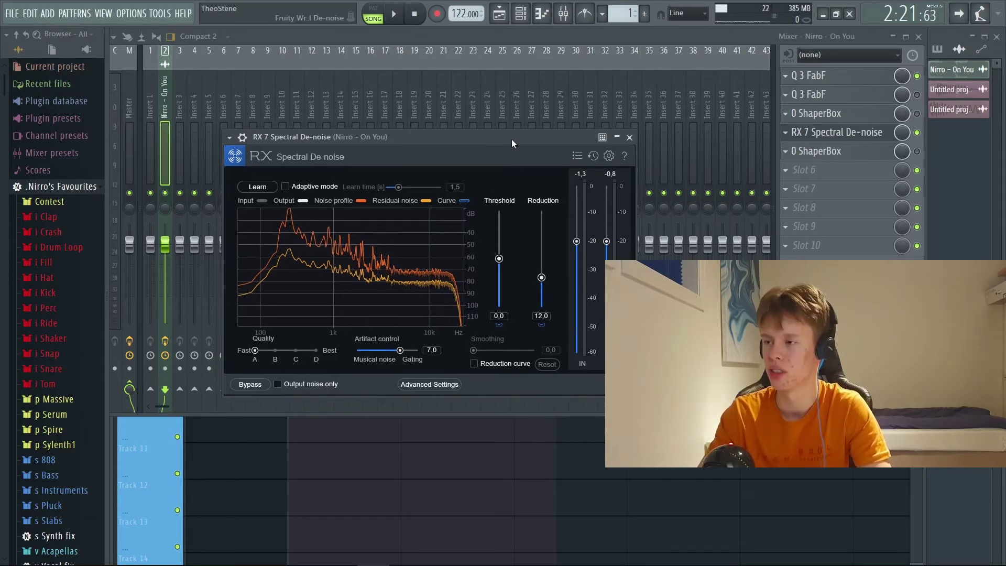
key(space)
drag(546, 281, 538, 236)
drag(541, 285, 540, 242)
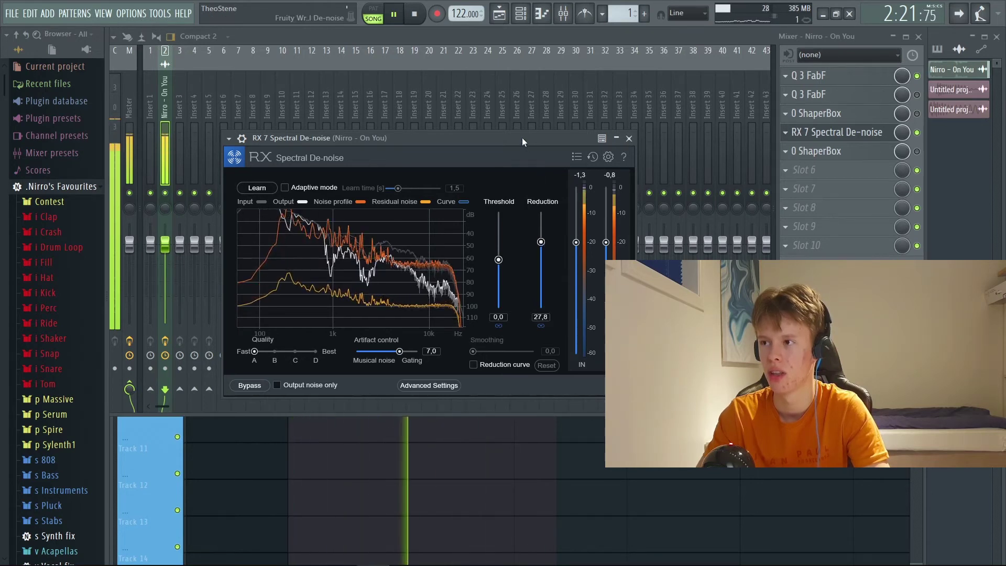
key(space)
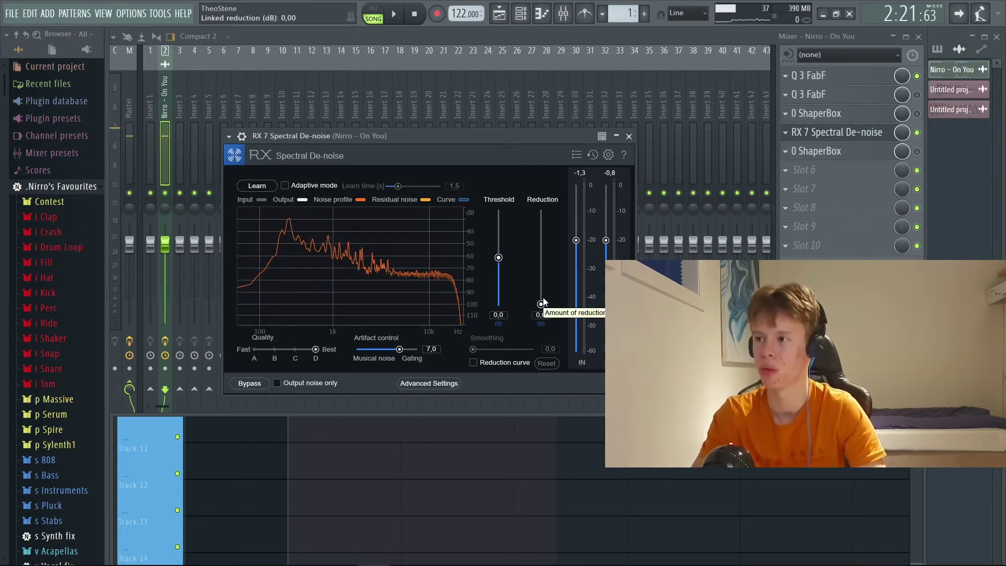
drag(542, 301, 541, 256)
key(space)
key(space)
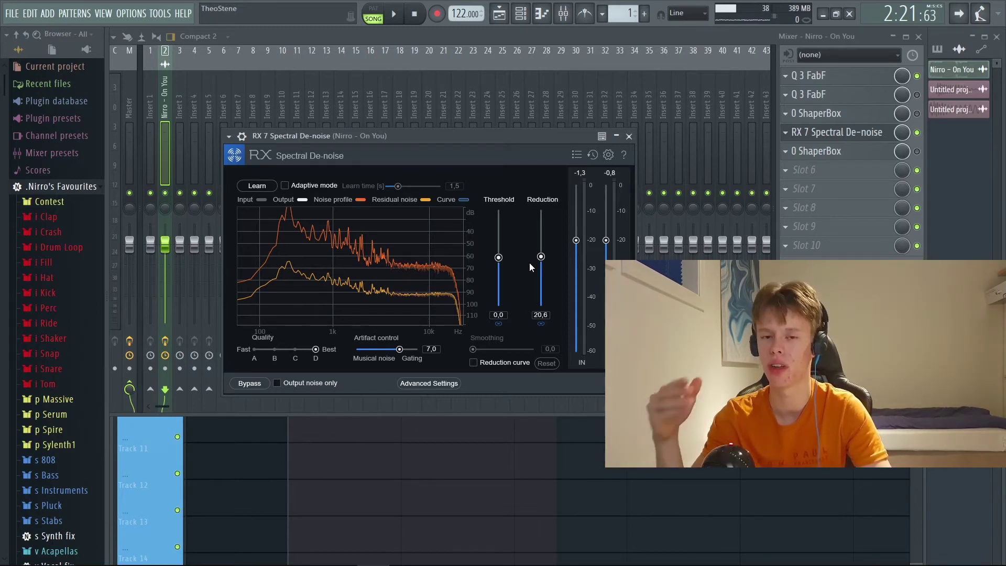
- Toggle RX 7 Spectral De-noise off and on during playback to check the effect of the stronger reduction
click(832, 134)
click(876, 134)
click(869, 132)
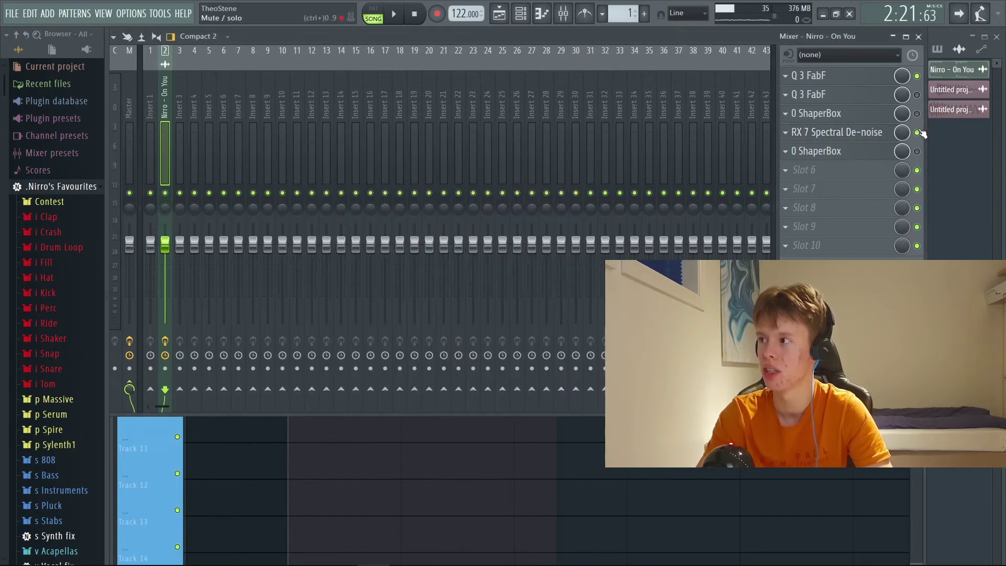
click(865, 135)
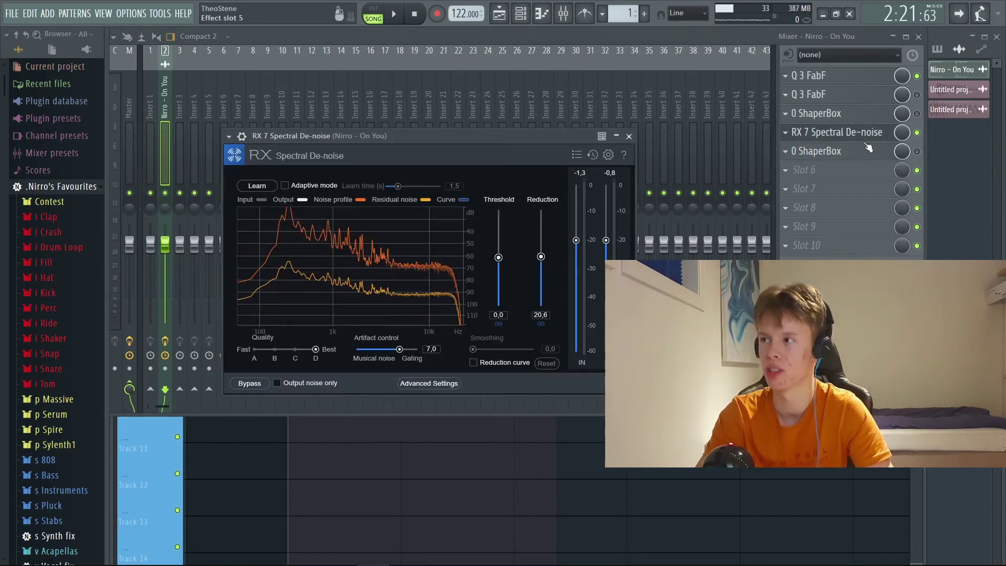
click(868, 134)
click(917, 132)
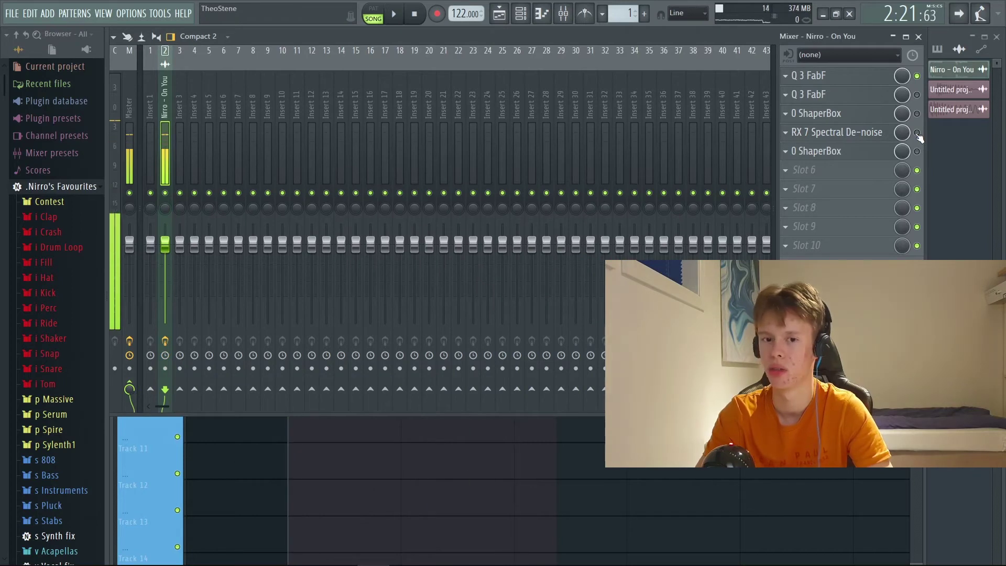
click(917, 133)
key(space)
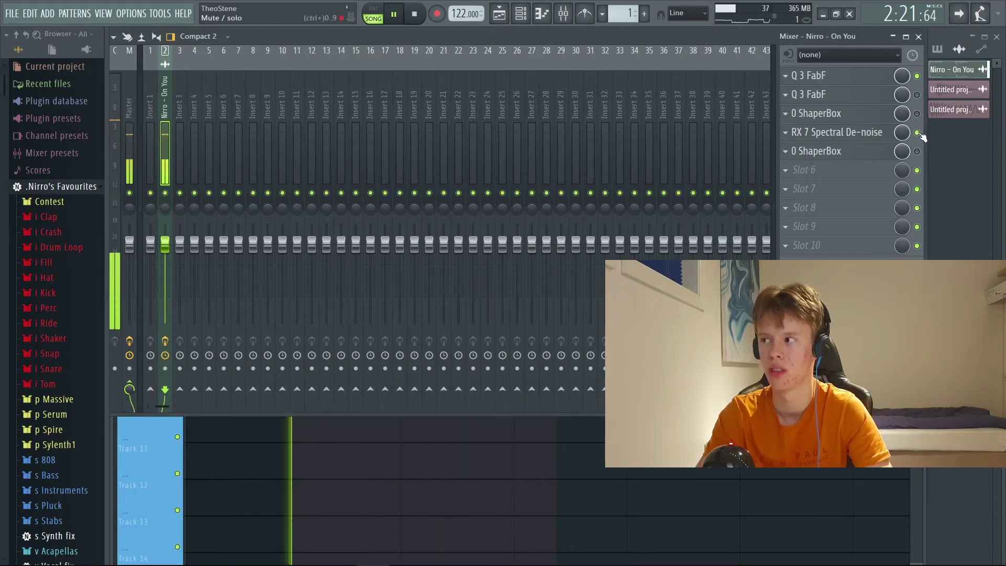
key(space)
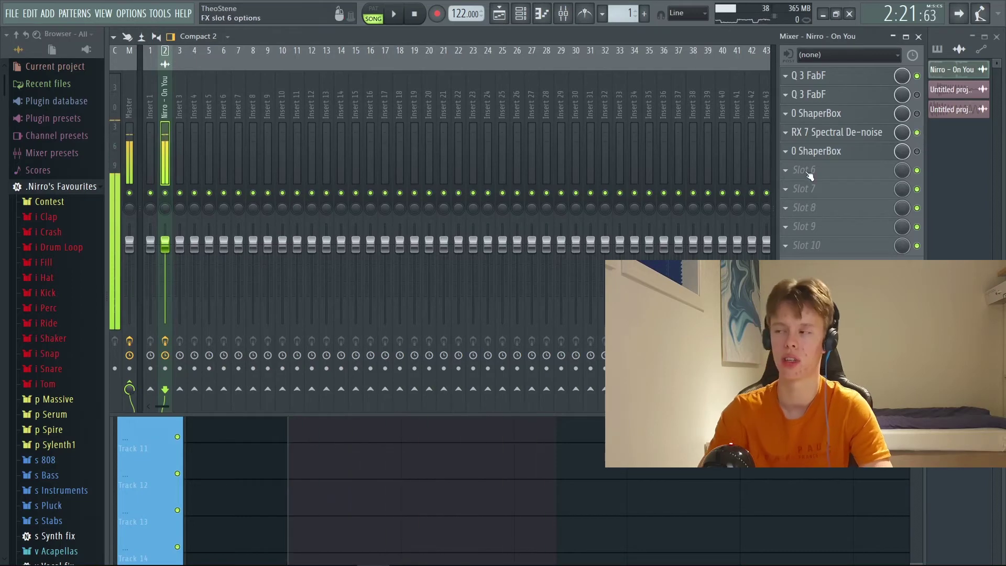
- Move the last ShaperBox from slot 5 down to slot 6, check its Volume curve and bypass it
scroll(836, 151, down, 1)
click(836, 174)
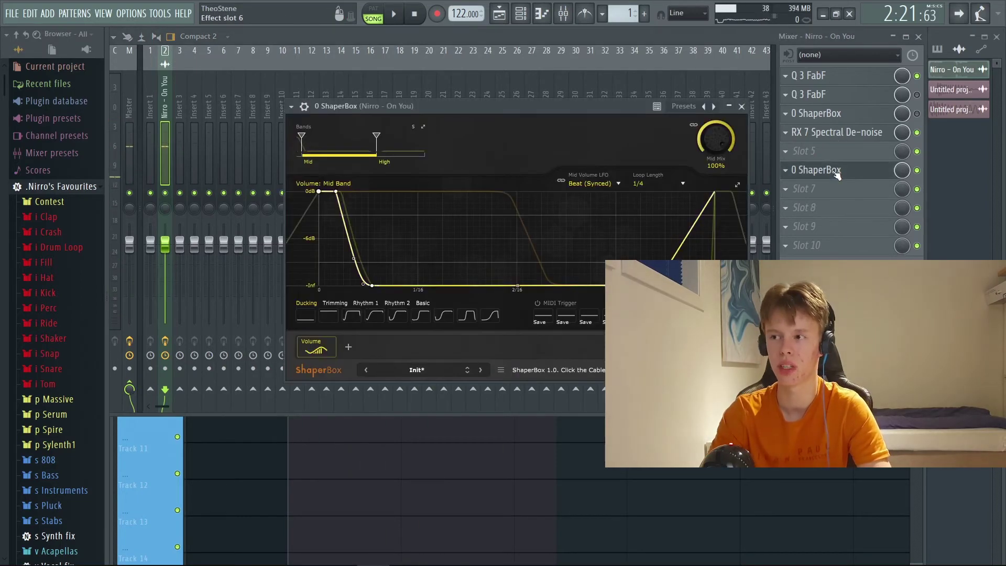
click(835, 173)
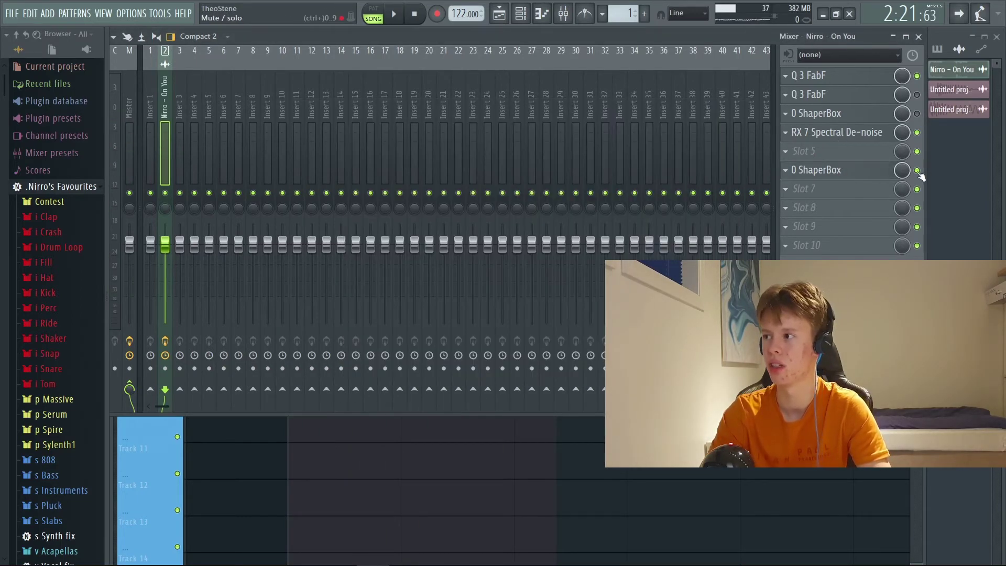
click(863, 172)
click(864, 172)
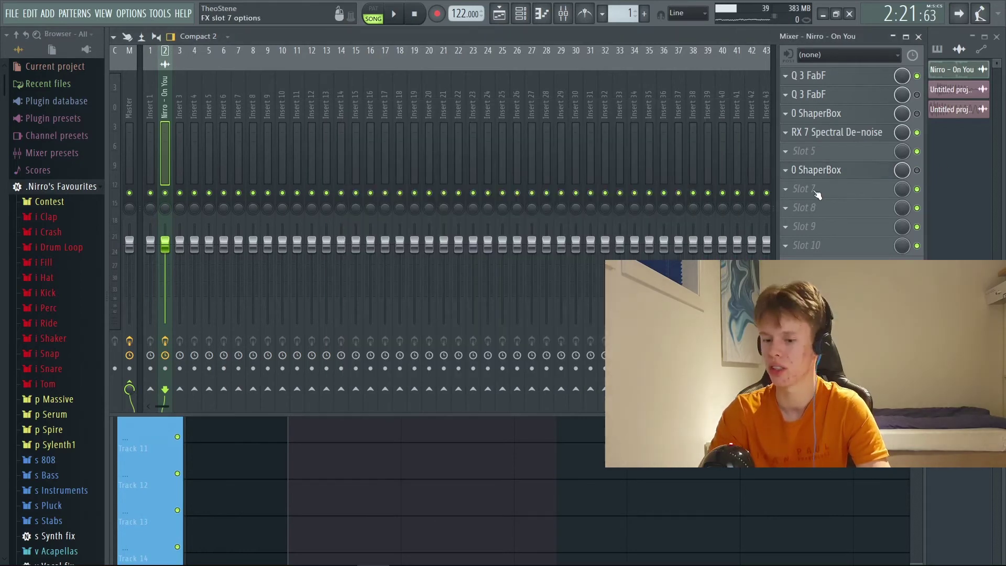
- Add a new ShaperBox to slot 7 with the Volume shaper and load the Kick STEALER preset
click(816, 194)
click(461, 146)
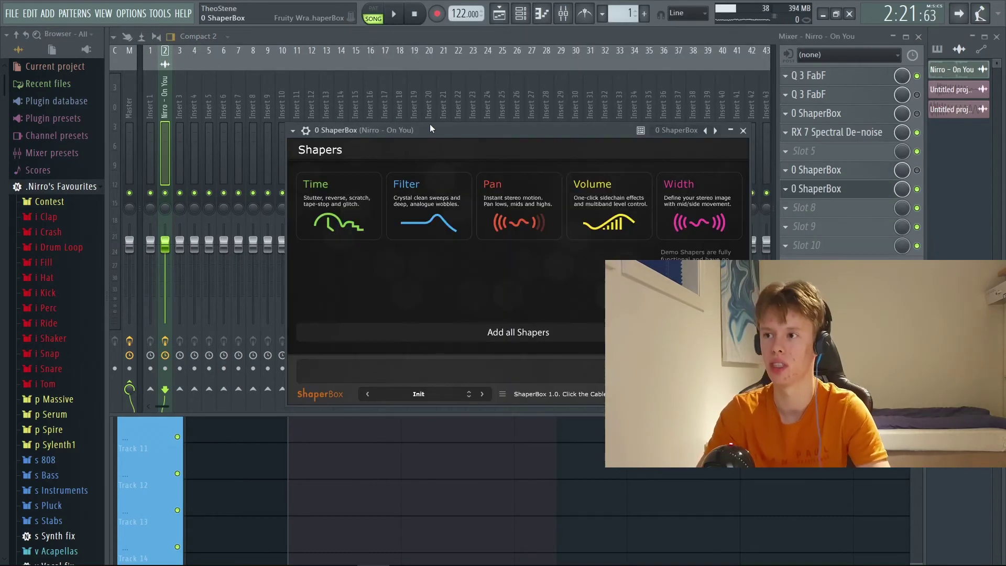
click(608, 206)
click(677, 132)
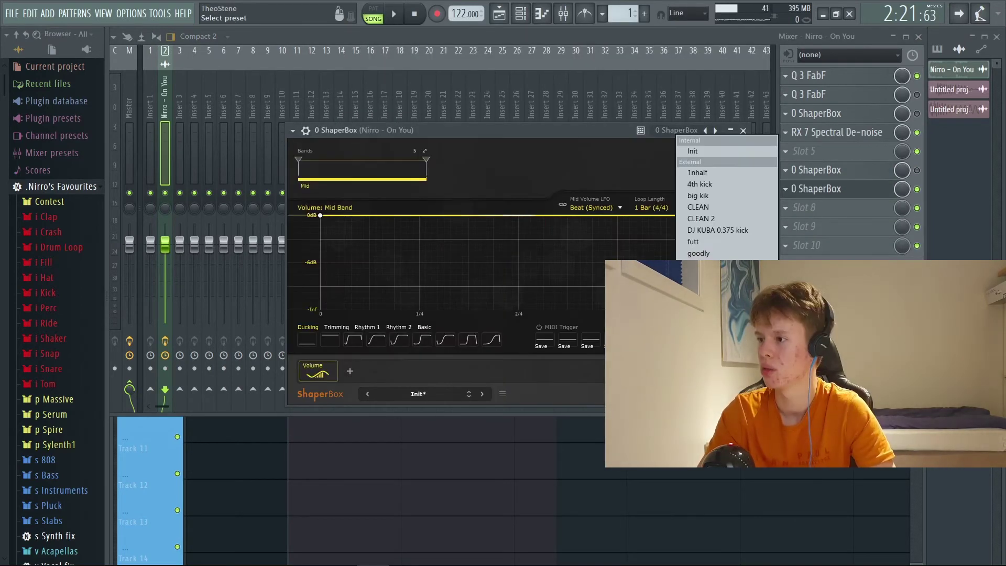
click(702, 276)
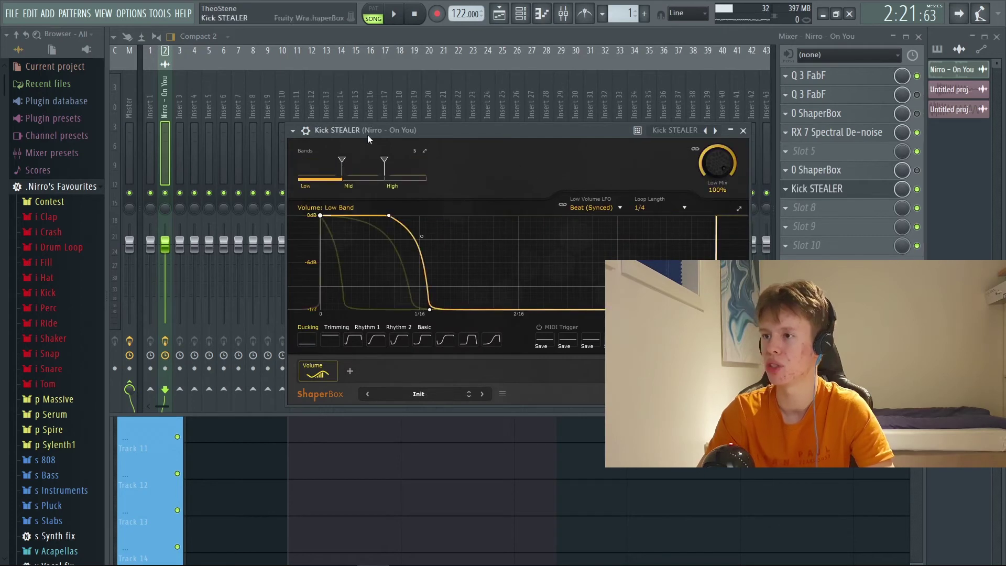
- Lower Kick STEALER's low/mid split and extend the low band's curve at 0 dB past 2/16 while auditioning the kick
click(330, 162)
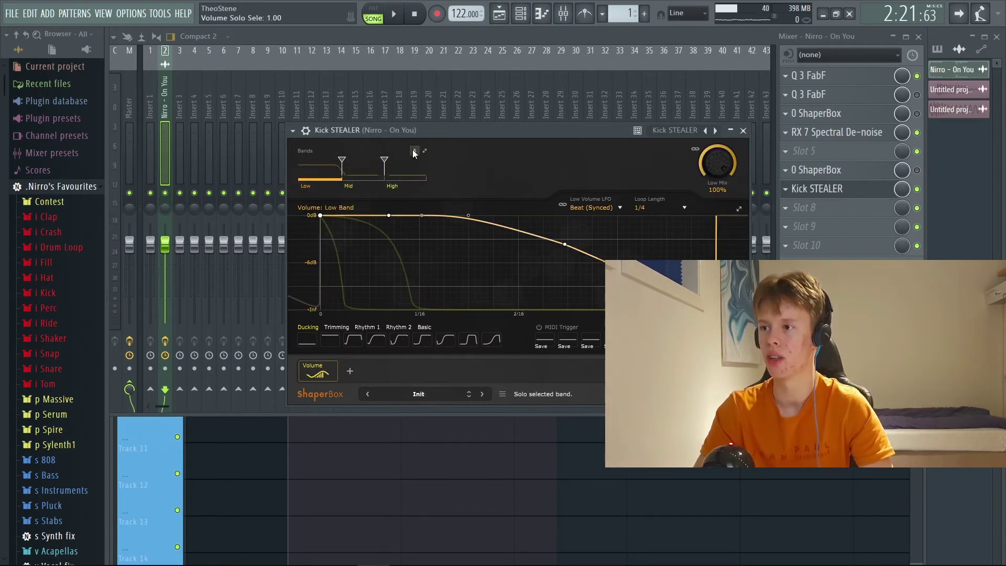
click(413, 150)
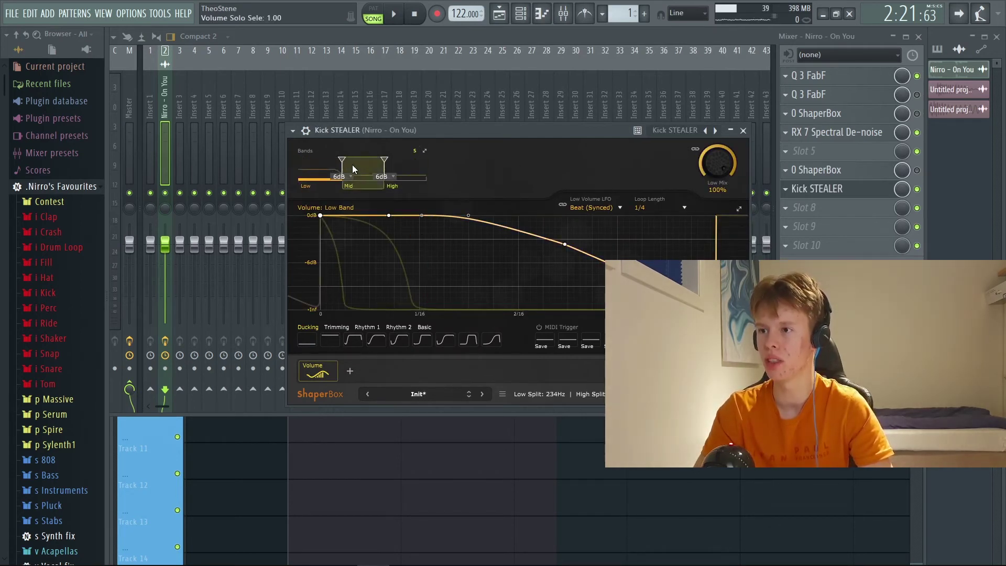
key(space)
drag(342, 160, 326, 159)
key(space)
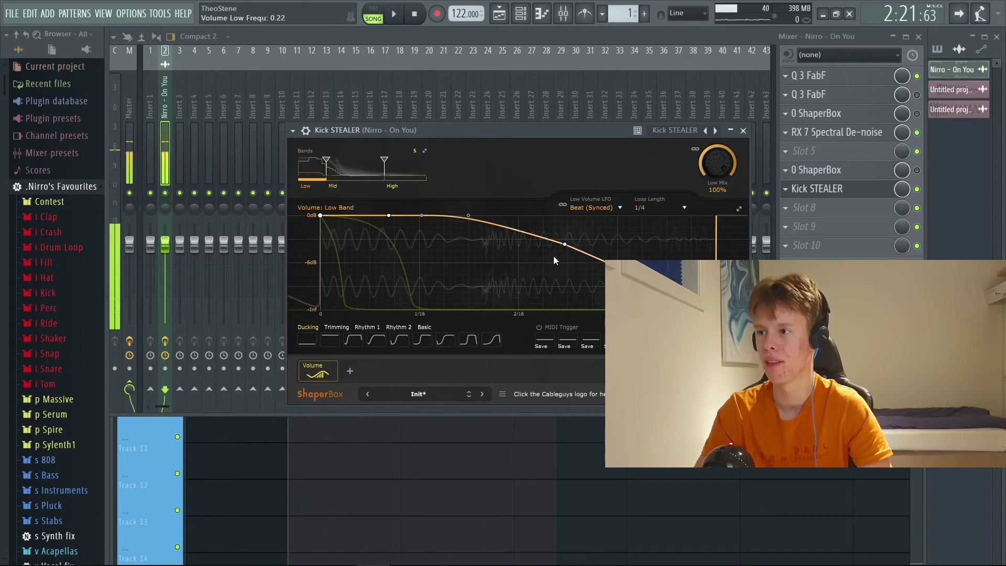
drag(565, 245, 572, 217)
key(space)
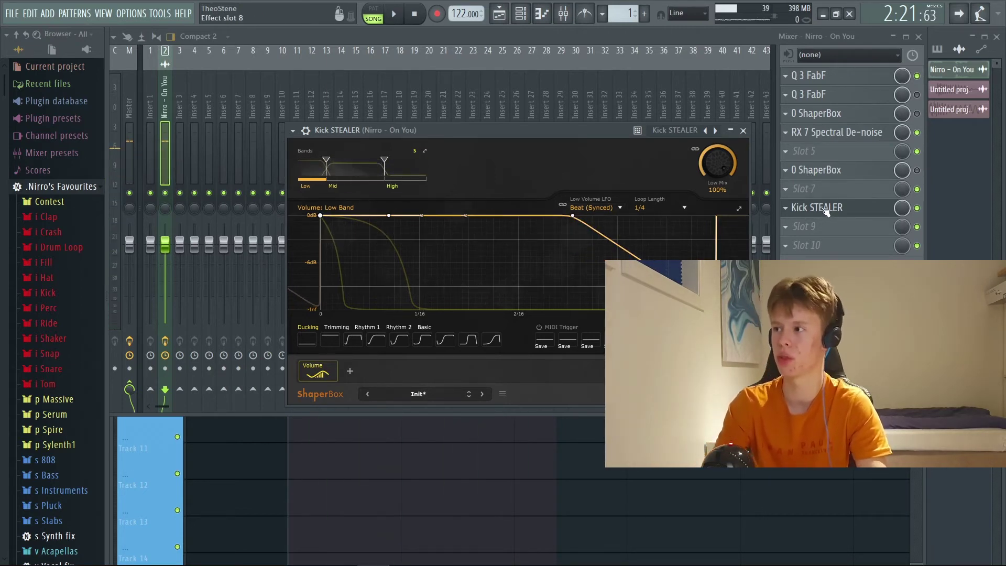
- Insert Edison in slot 7, ahead of Kick STEALER in slot 8
click(819, 191)
click(820, 194)
click(816, 190)
key(1)
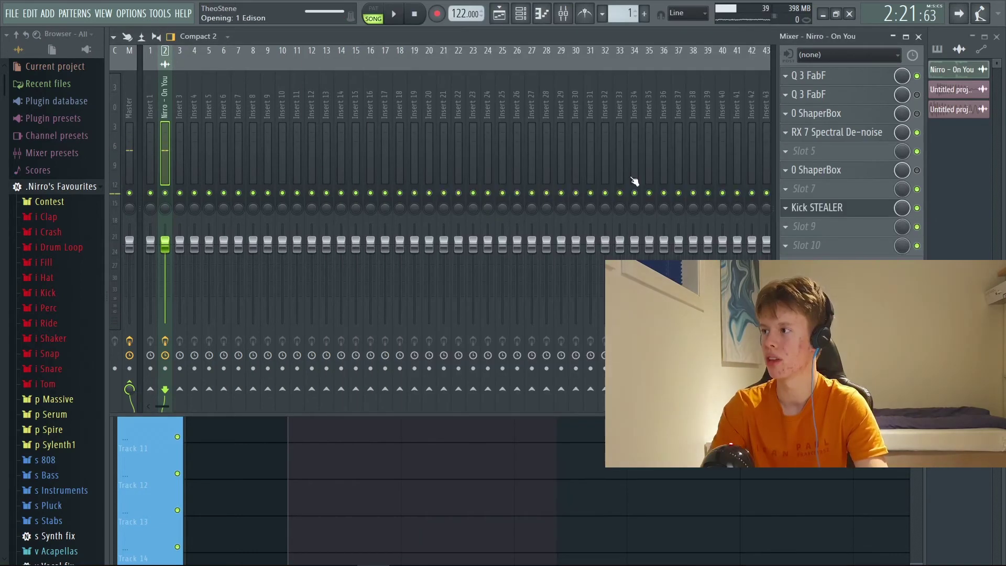
click(916, 208)
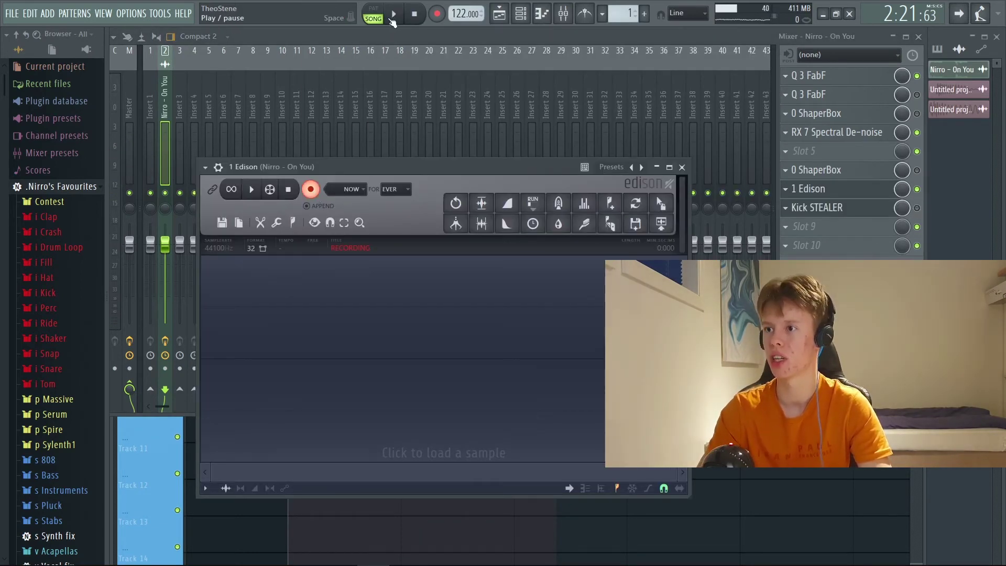
- Record about 3.8 seconds of the processed kick into Edison, ending both the recording and the playback
click(391, 19)
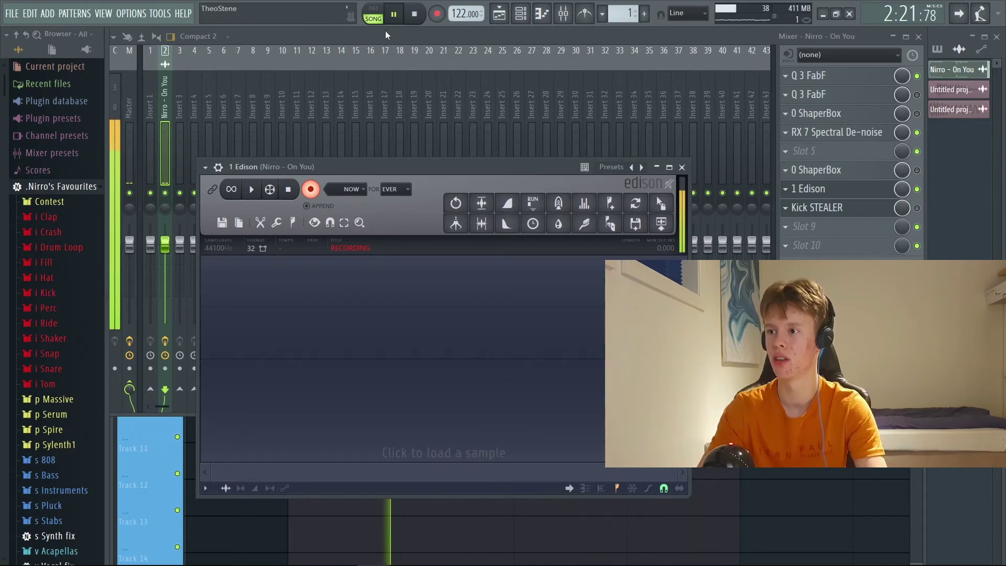
click(298, 195)
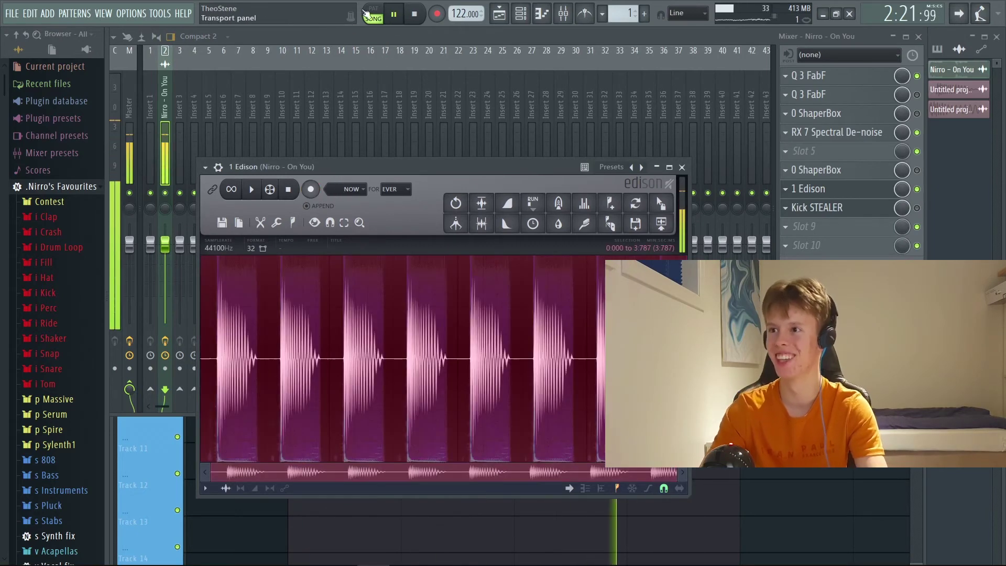
click(393, 15)
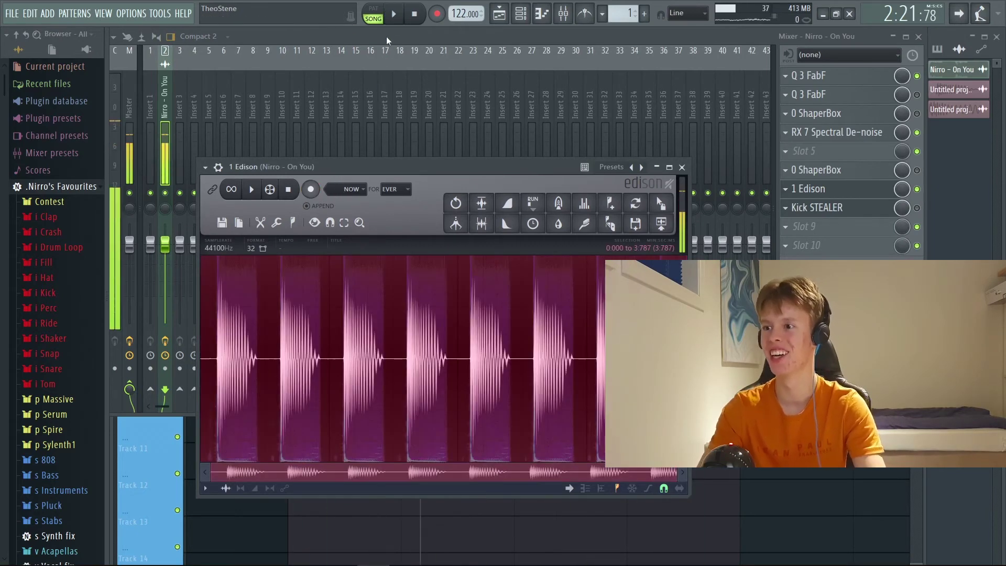
- Trim the Edison recording to a single kick hit and delete the quiet lead-in before its transient
drag(401, 382, 675, 382)
click(488, 211)
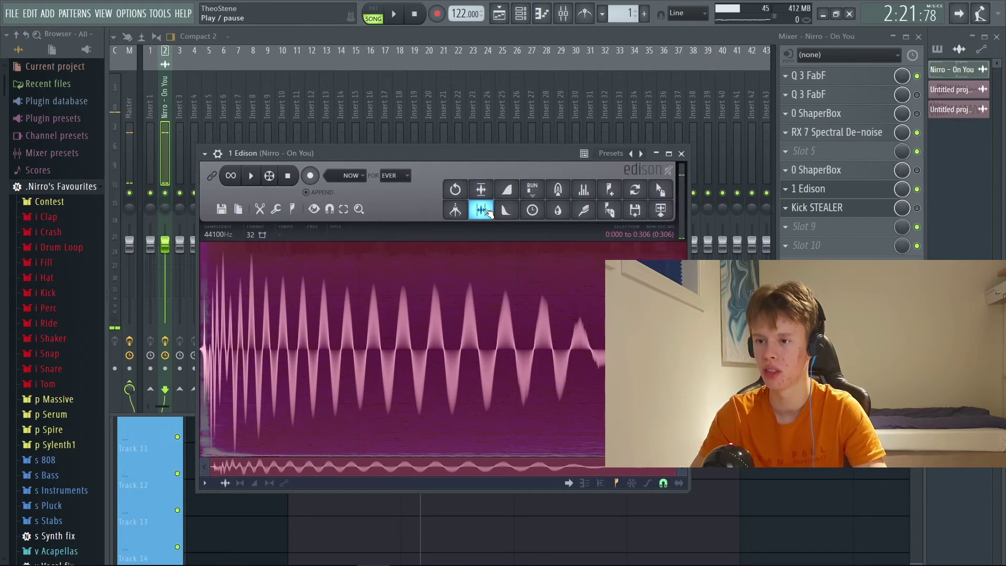
click(203, 356)
scroll(203, 357, up, 4)
drag(266, 469, 255, 470)
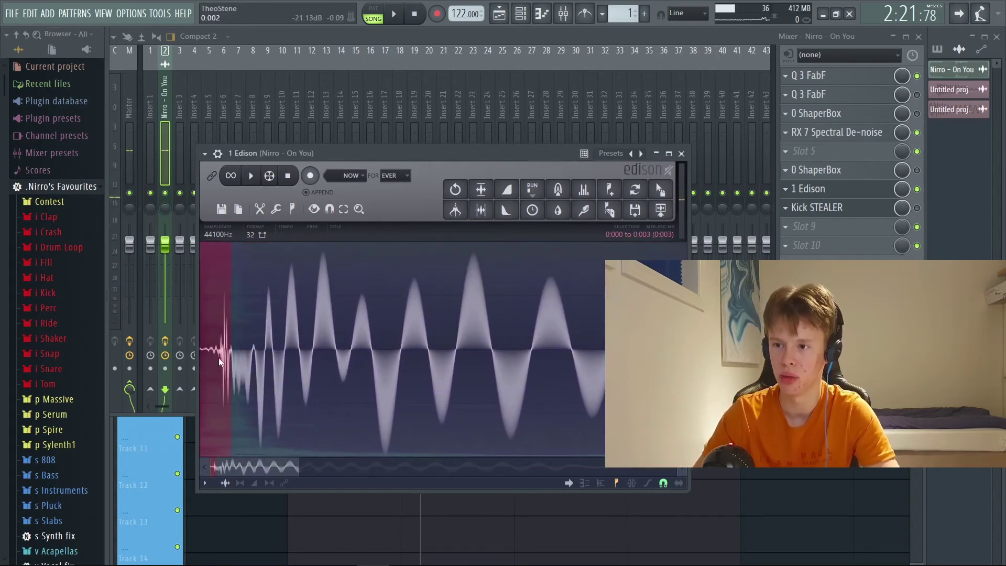
click(218, 357)
scroll(219, 358, up, 3)
scroll(212, 388, up, 3)
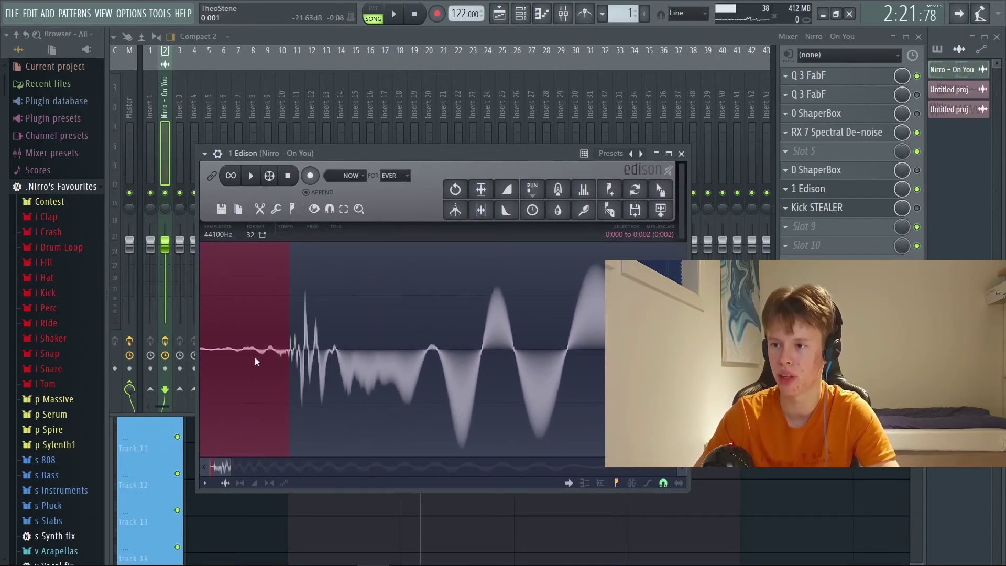
scroll(282, 356, up, 3)
key(Delete)
scroll(205, 354, up, 3)
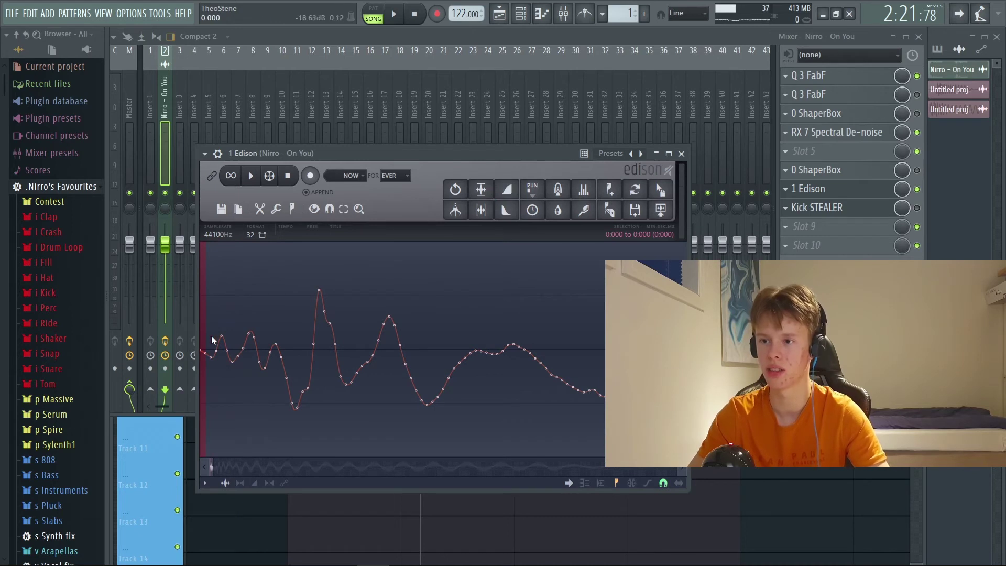
scroll(290, 359, down, 5)
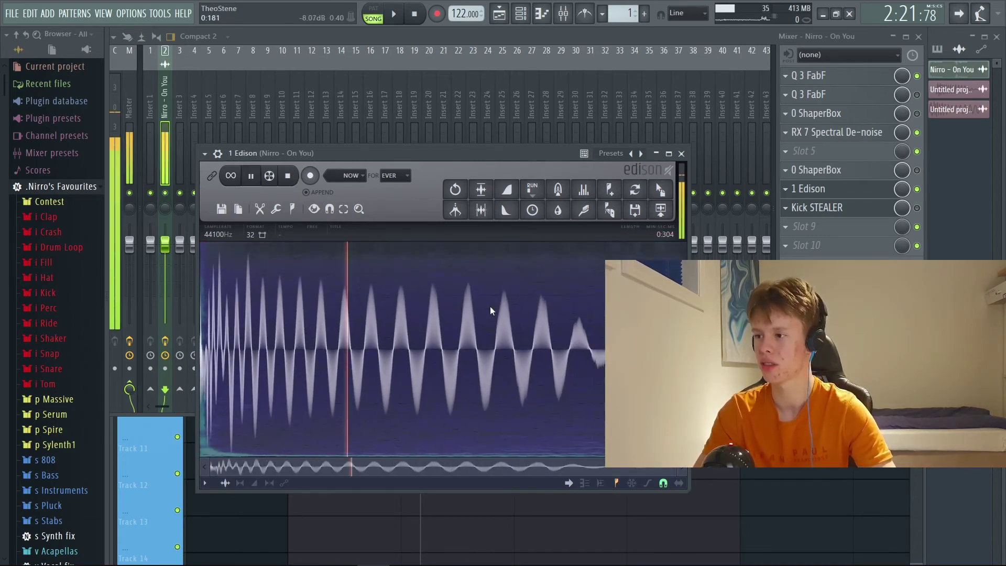
- Place the trimmed kick on Track 4 at bar 73, mute the Nirro - On You clip and return the playhead to bar 73
drag(660, 192, 343, 191)
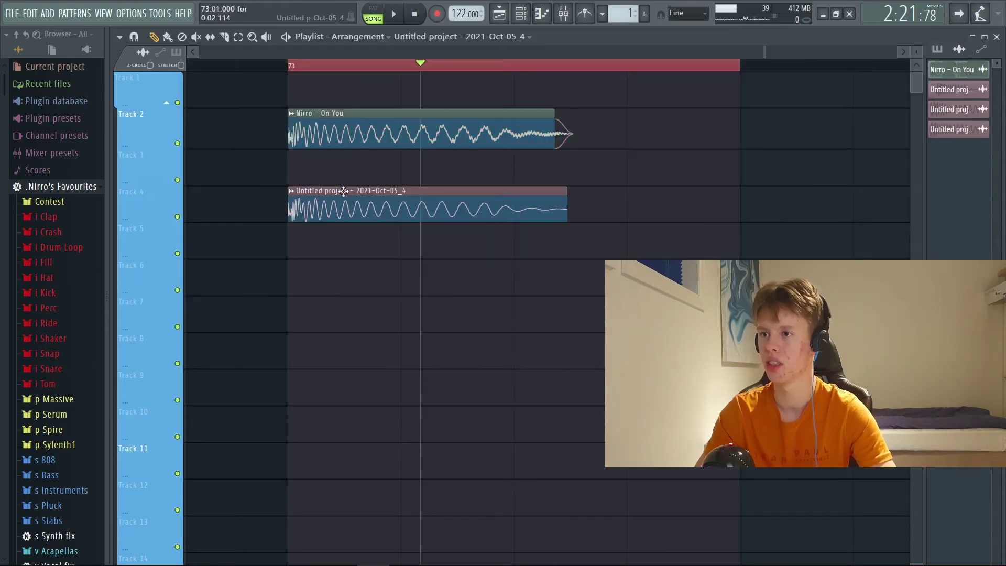
alt+right_click(328, 146)
click(301, 67)
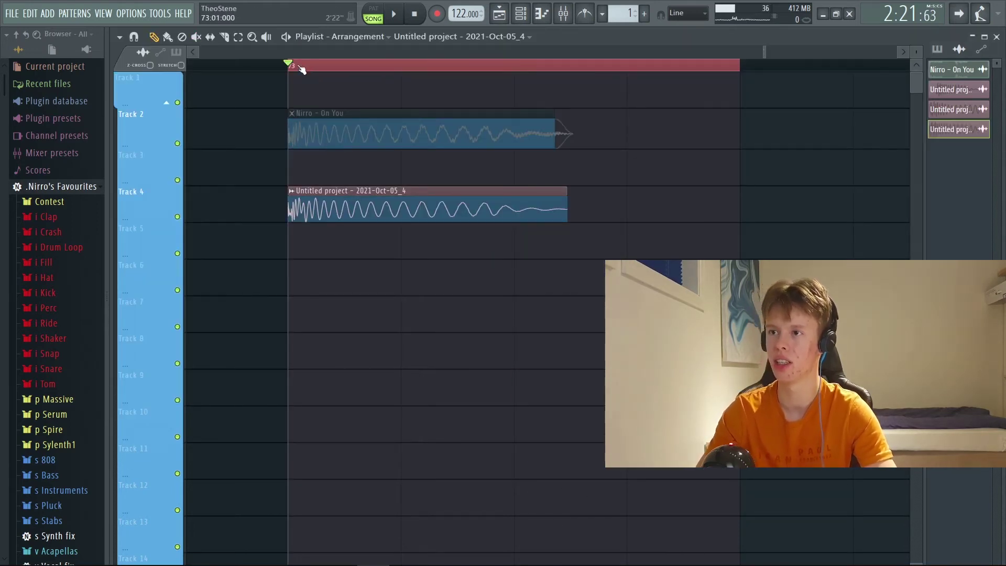
- Route the new kick clip to mixer insert 3 and add ShaperBox in slot 3
double_click(335, 206)
click(506, 153)
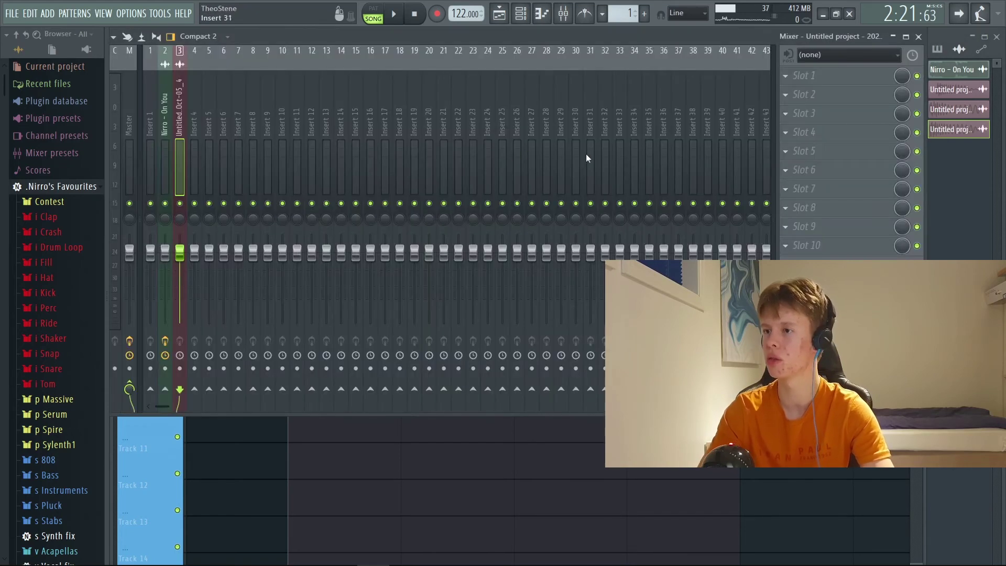
click(822, 122)
click(809, 107)
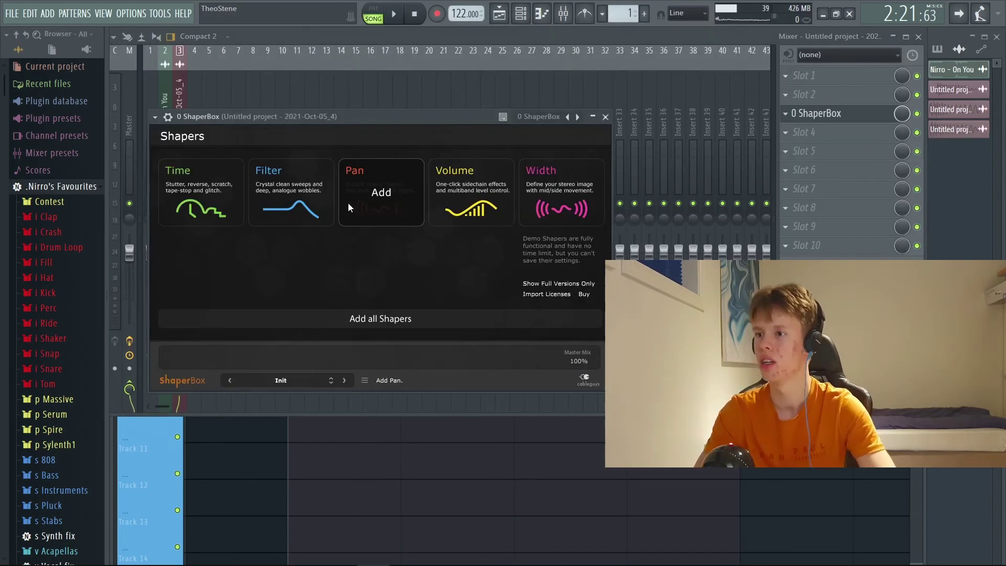
- Try ShaperBox's Nirro 0.375 Kick with top preset and replace it with Kick STEALER
click(540, 116)
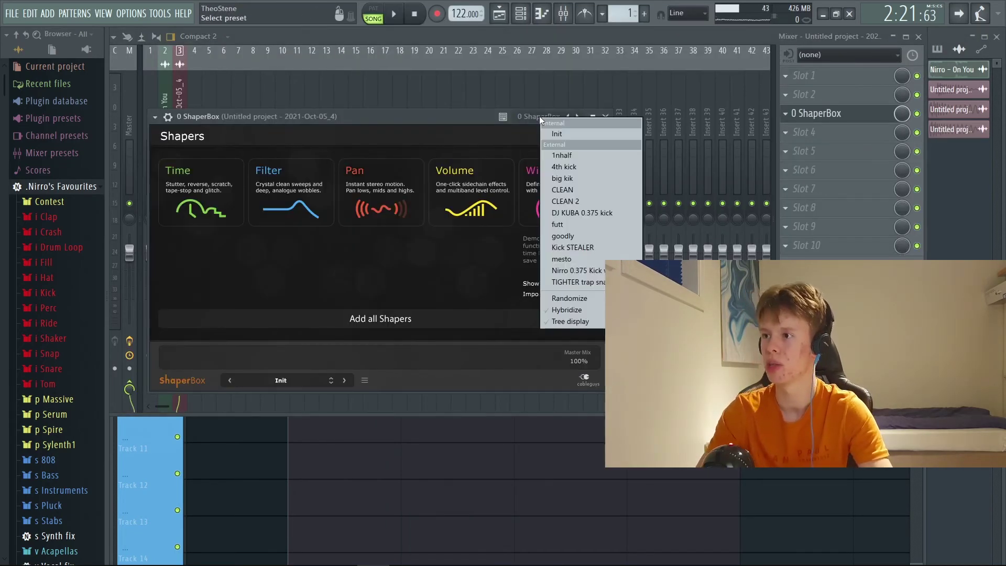
click(576, 271)
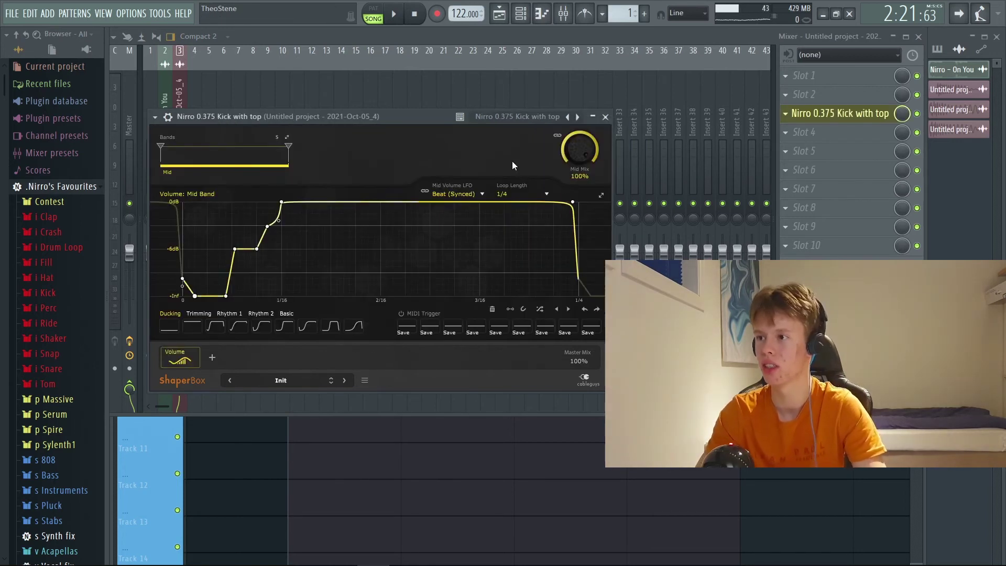
click(518, 120)
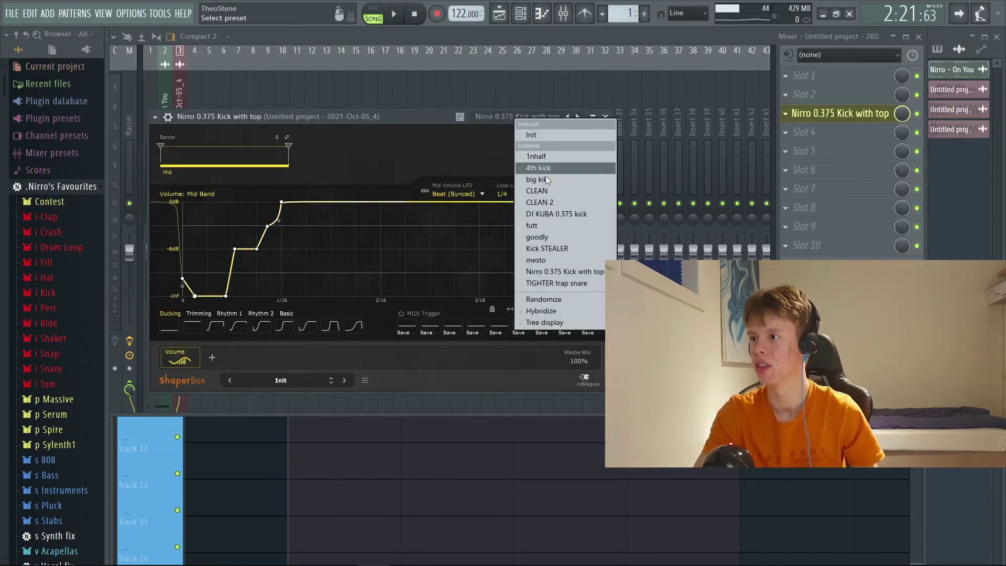
click(546, 249)
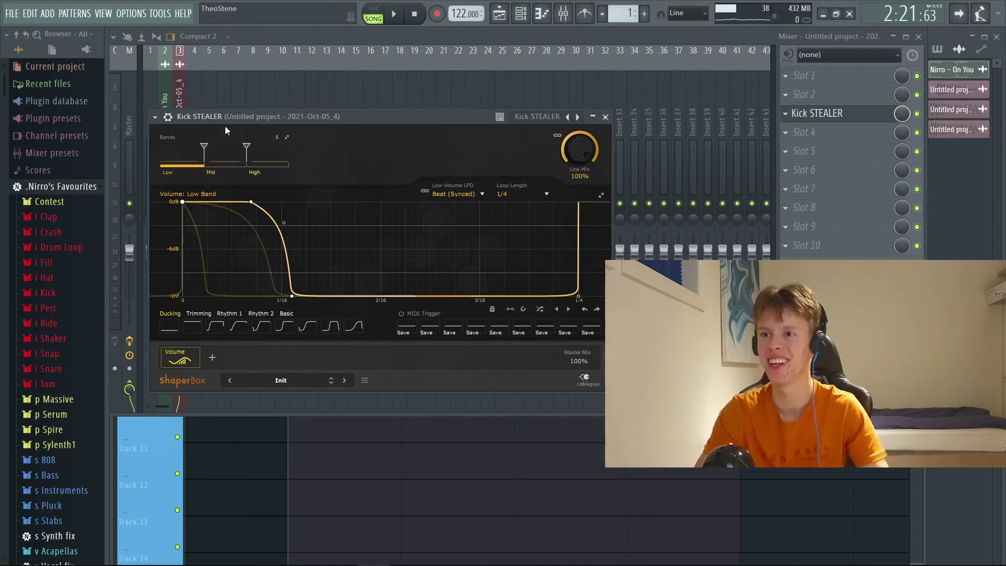
- Extend the low band's volume curve flat at 0 dB to just before 2/16
drag(225, 114, 231, 118)
click(206, 163)
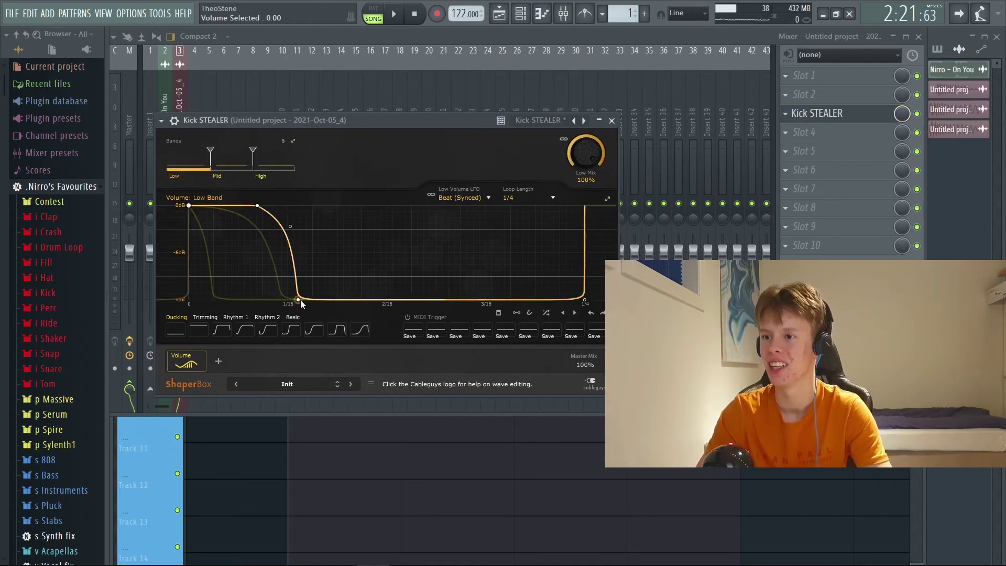
drag(298, 300, 379, 205)
drag(294, 219, 285, 206)
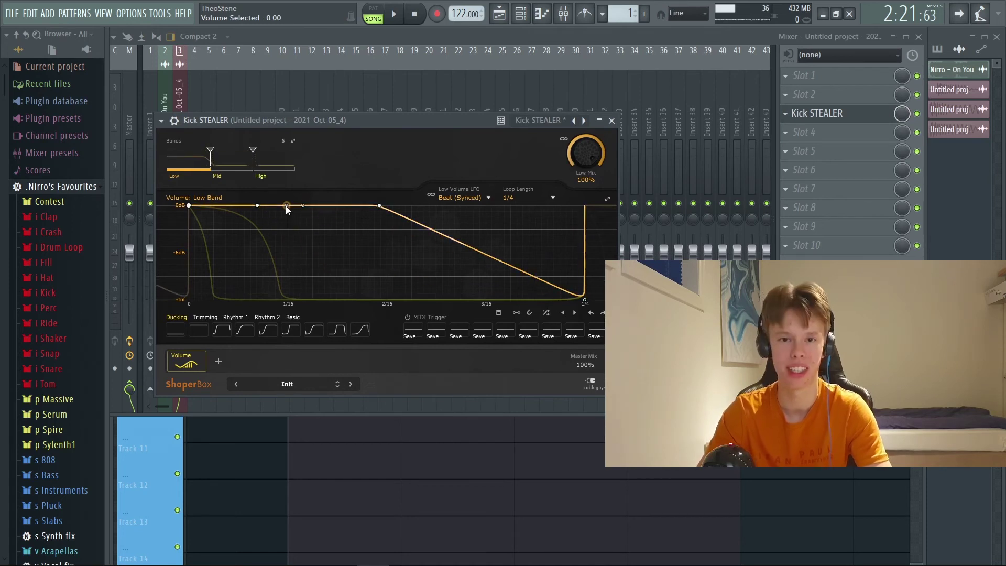
click(376, 204)
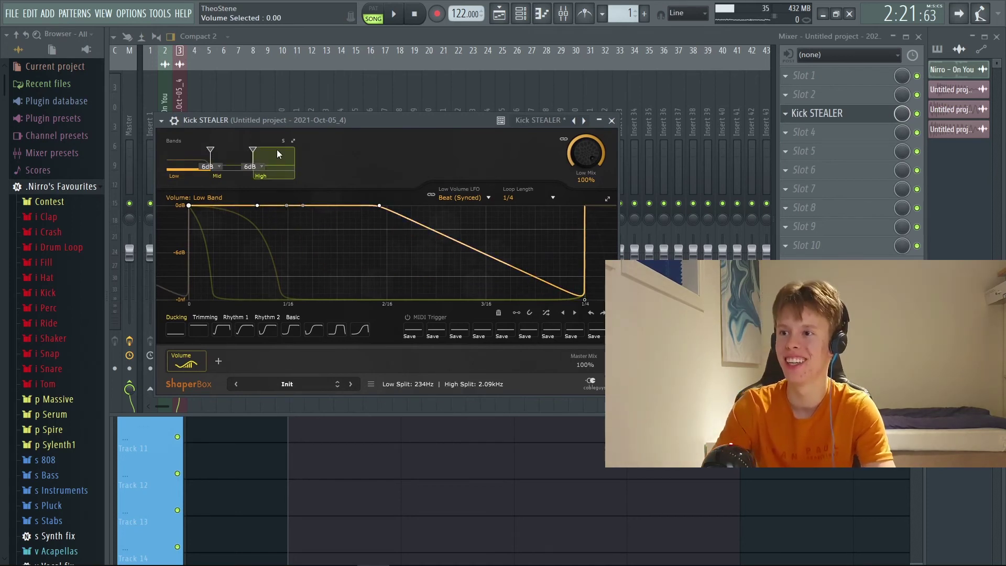
- Lower the low/mid split to about 94 Hz and audition the soloed low band
drag(210, 151, 186, 150)
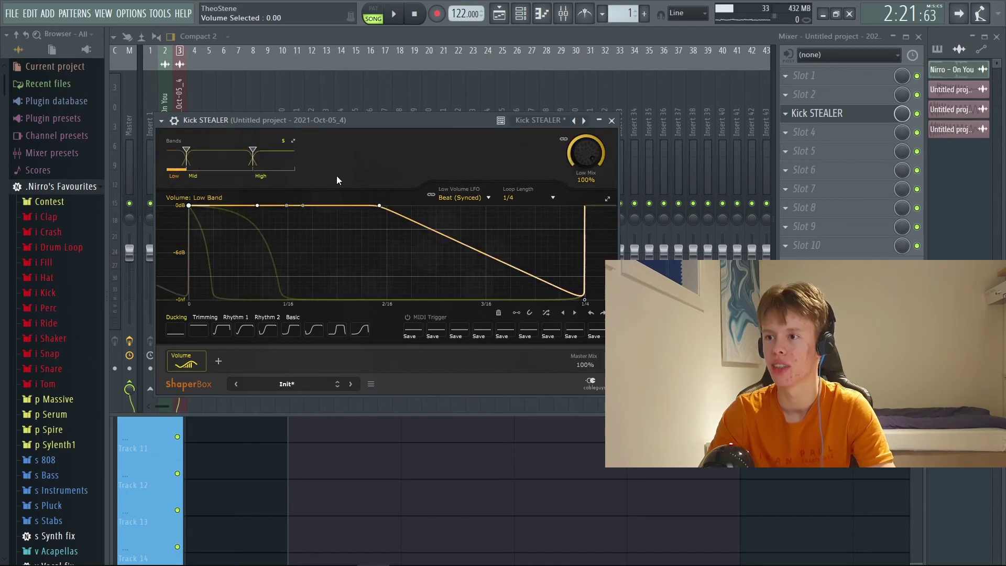
click(219, 164)
click(179, 163)
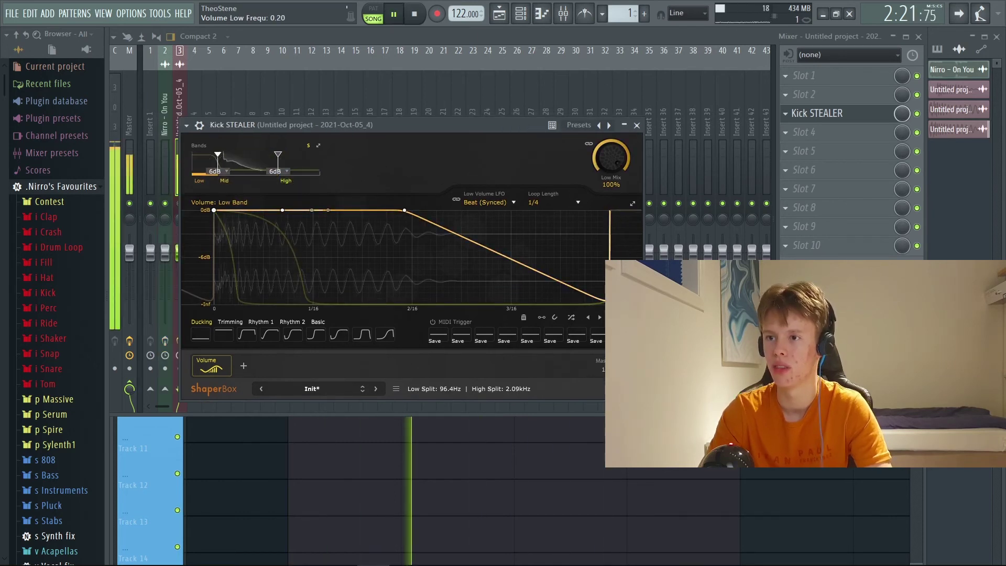
key(space)
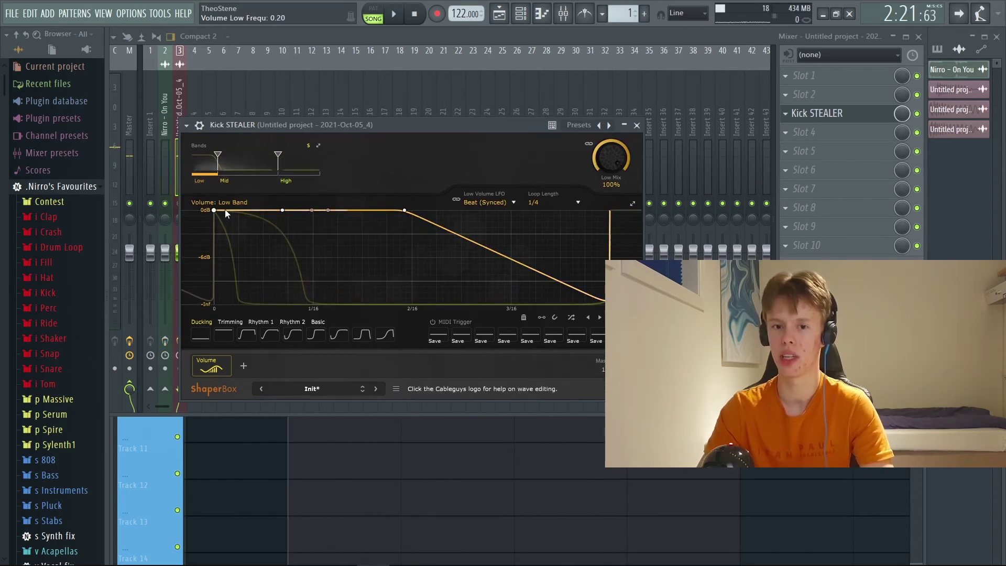
- Make the low band's curve fall to -Inf shortly after 2/16 and audition the kick
drag(313, 128, 345, 137)
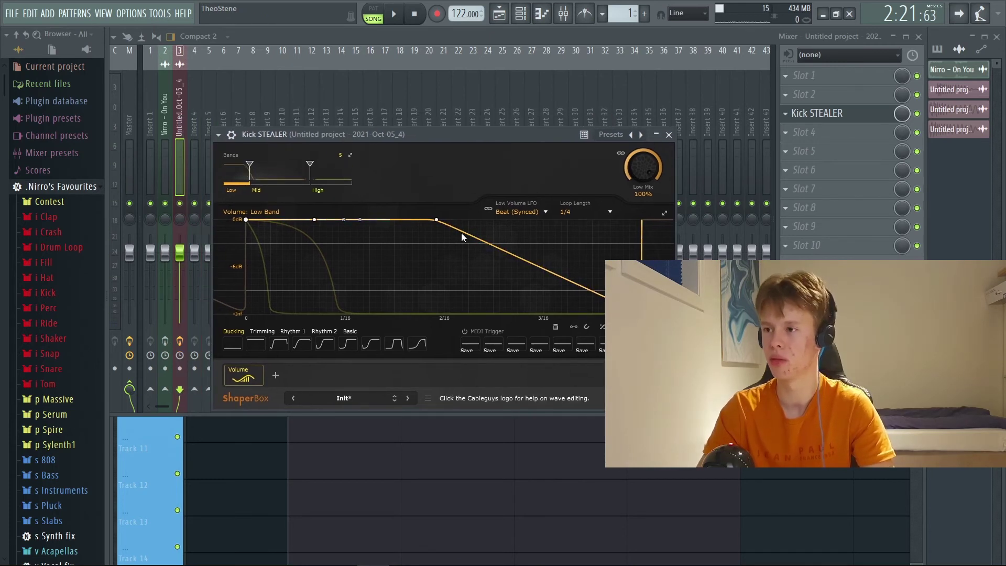
drag(461, 232, 471, 313)
key(space)
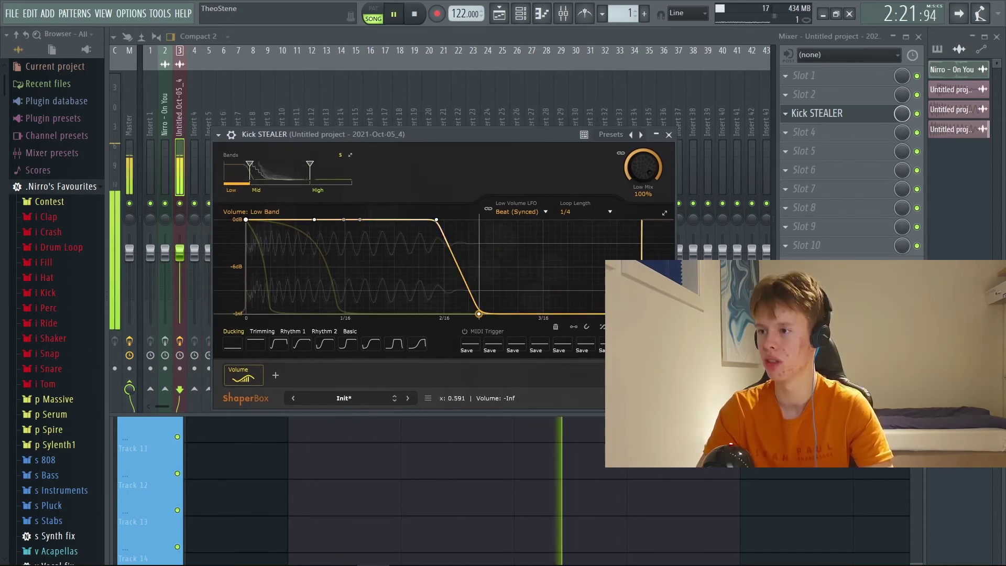
key(space)
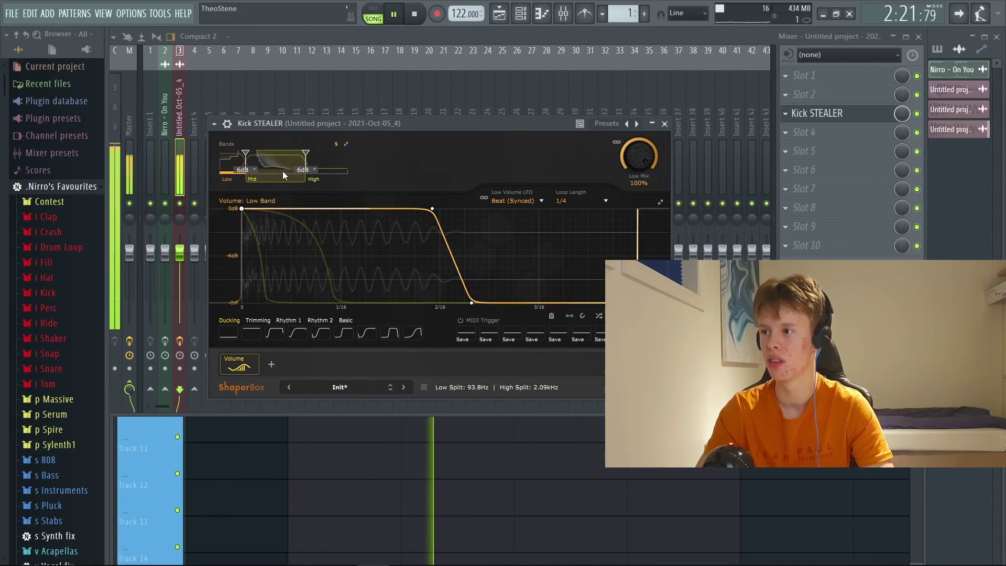
key(space)
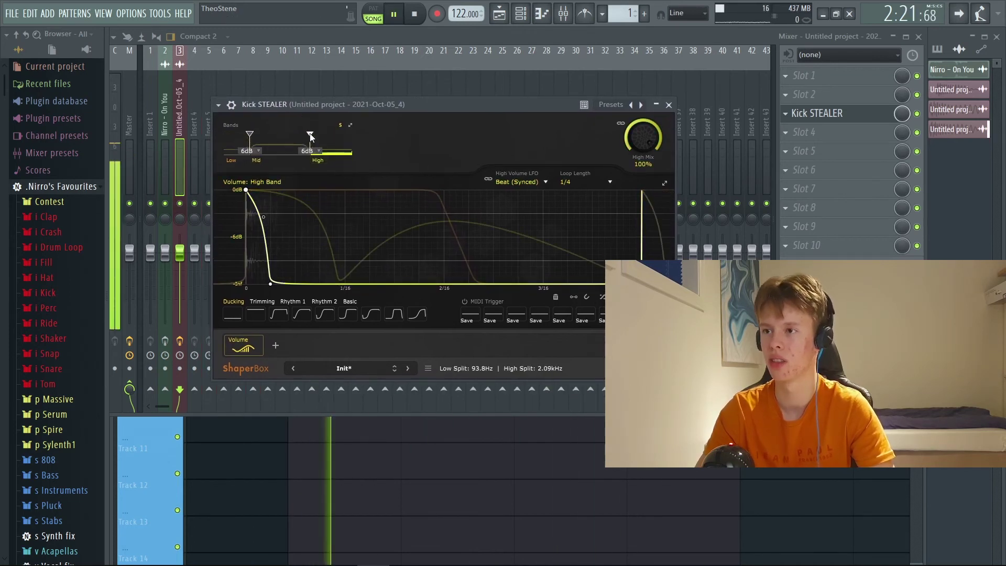
- Lower the mid/high split to about 929 Hz and lengthen the high band's decay slightly while auditioning it
drag(309, 136, 294, 136)
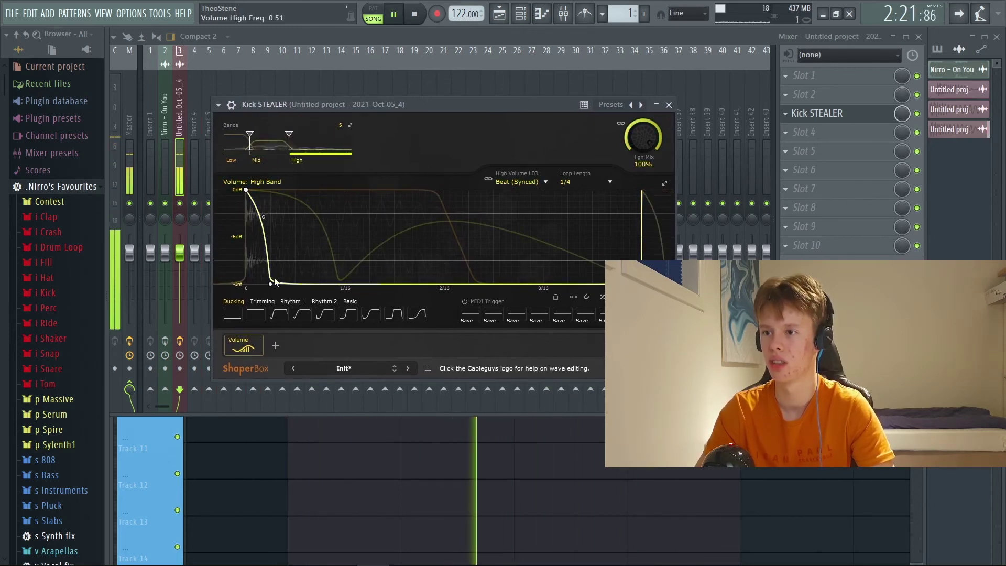
key(space)
drag(270, 284, 329, 283)
key(space)
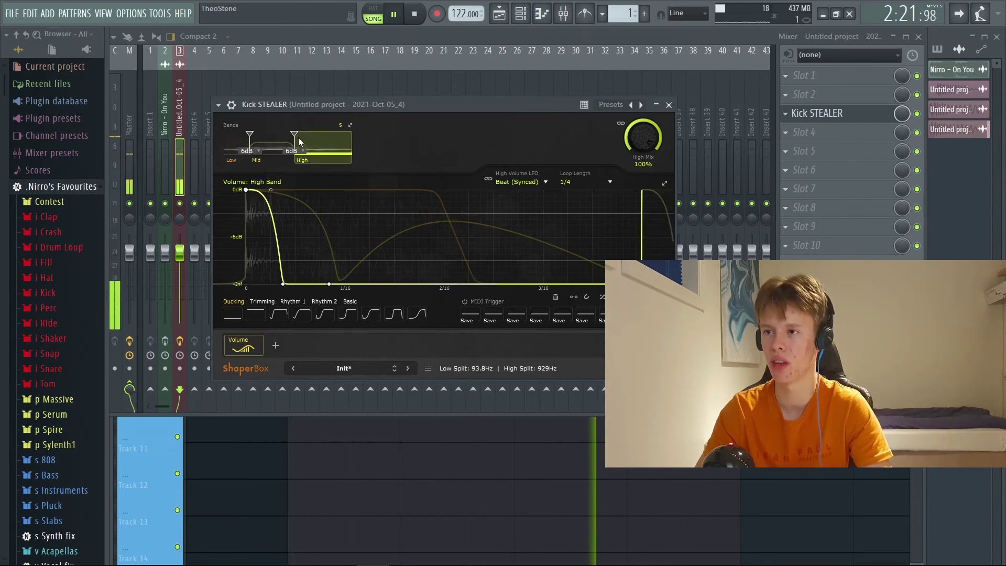
key(space)
- Flatten the mid band's bump to -Inf and end its decay just before 1/16
click(275, 140)
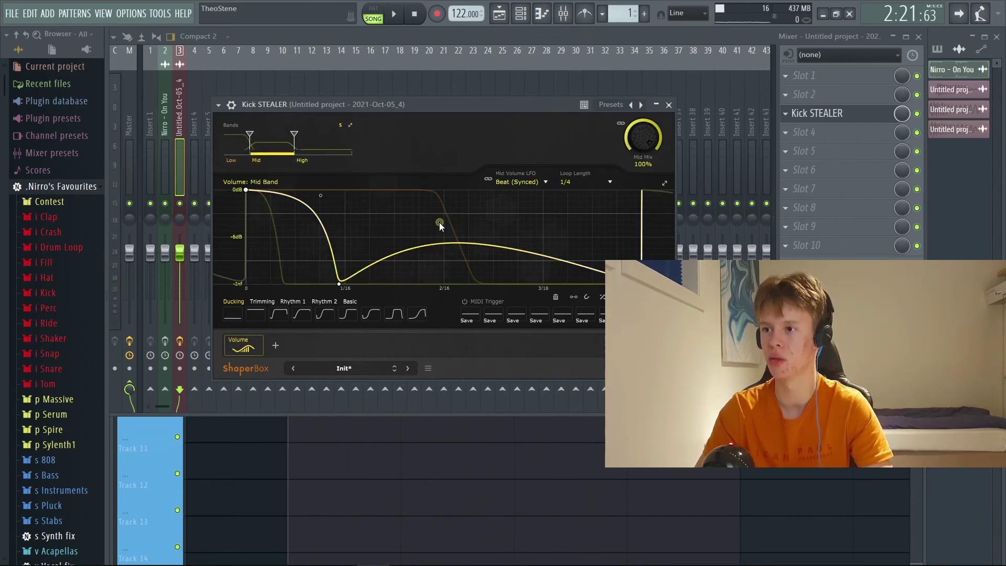
double_click(440, 222)
key(space)
mouse_move(346, 288)
mouse_down()
mouse_move(610, 284)
mouse_move(344, 283)
mouse_up()
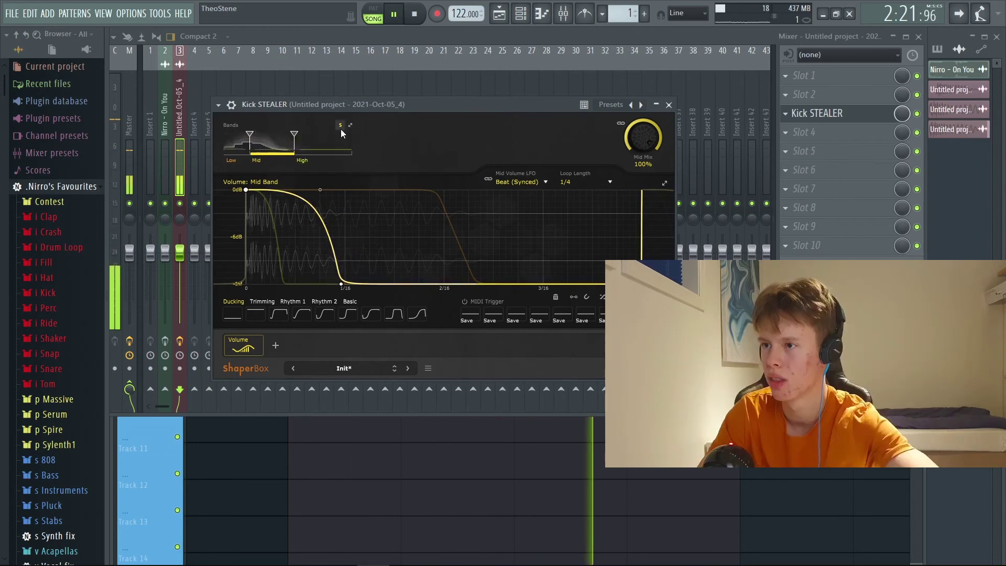
- Turn off band solo and shorten the low band's curve to reach -Inf at 2/16, auditioning the full kick
click(341, 125)
click(236, 149)
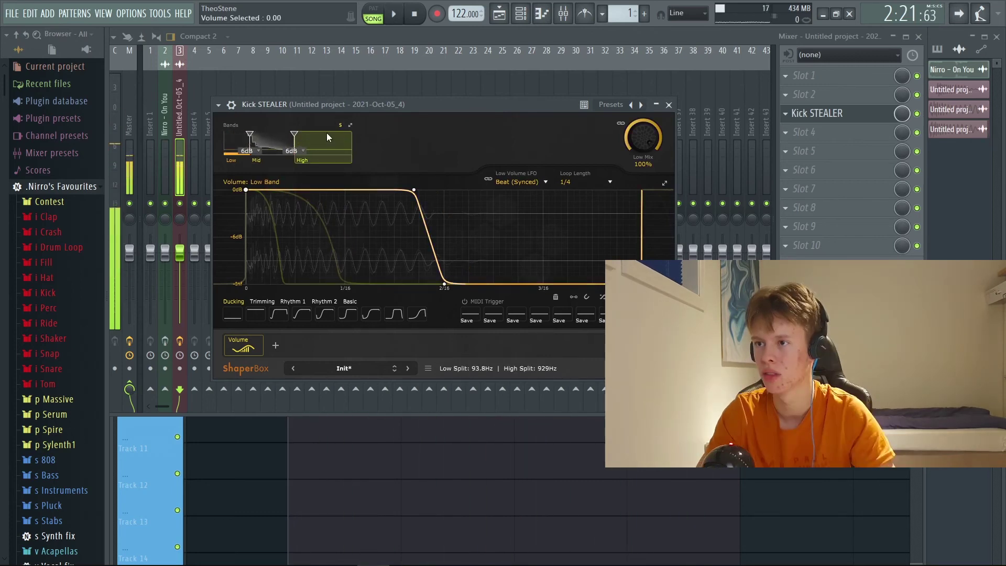
key(space)
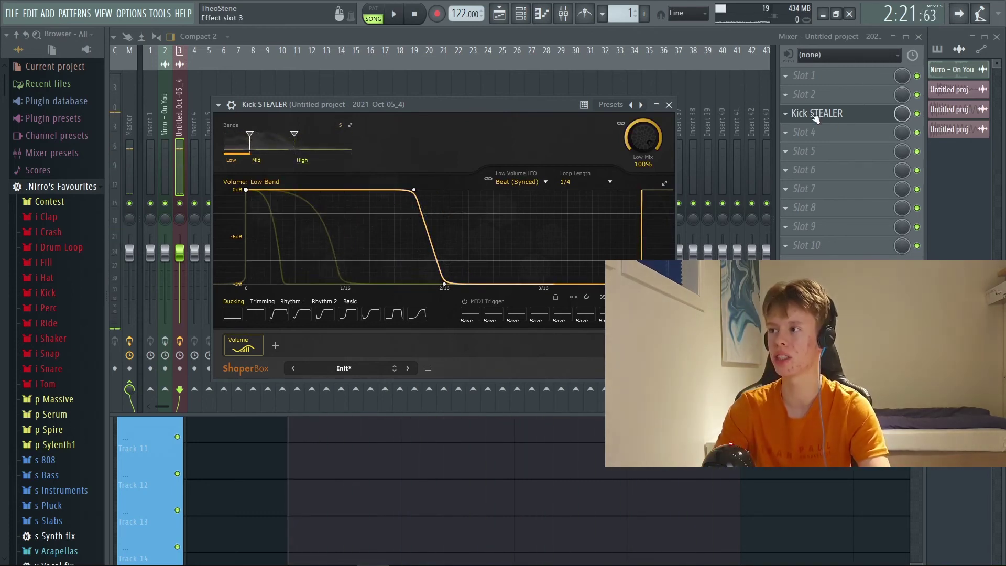
- Close Kick STEALER's window and insert Edison in slot 5 of the kick's mixer track
click(814, 115)
click(795, 152)
click(762, 164)
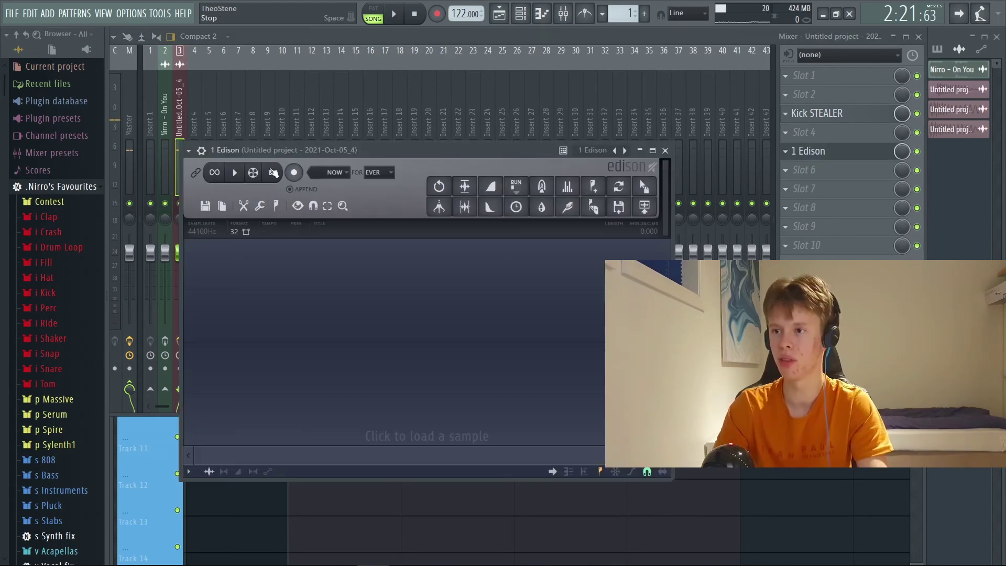
- Record the shaped kick into Edison, trim the side noise around it and audition the sample
click(294, 172)
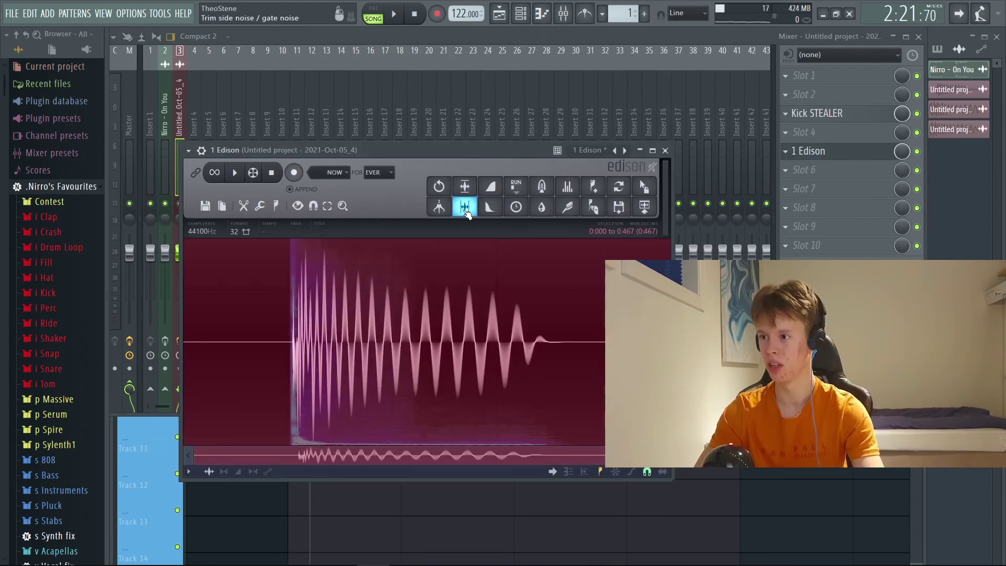
click(465, 207)
click(235, 172)
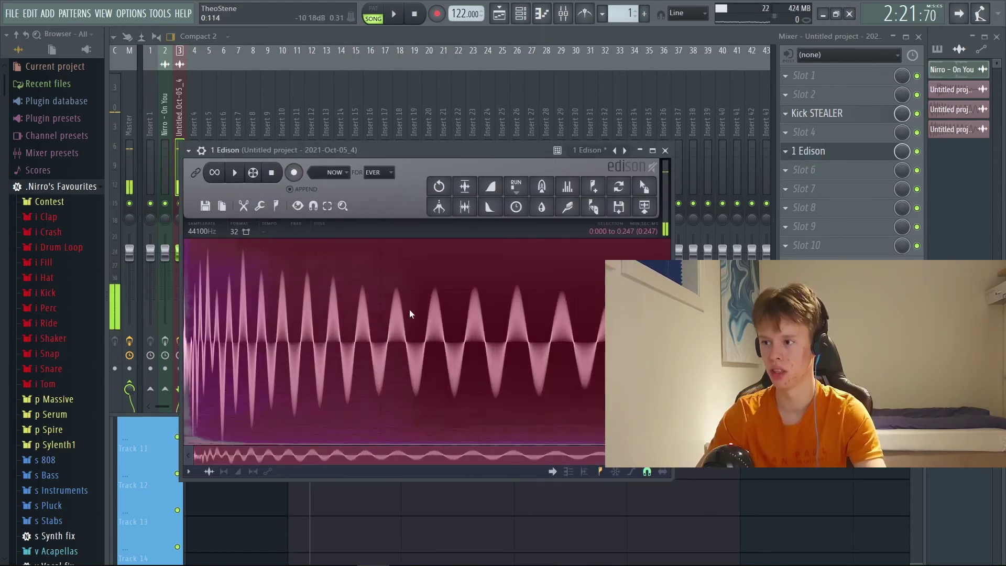
- Place the newly recorded kick on Track 3 at bar 73, then mute the previous version and move it to Track 10
drag(644, 186, 323, 174)
click(320, 213)
key(p)
drag(350, 206, 339, 428)
- Return the playhead to bar 73, unmute the Nirro - On You clip and mute the new kick on Track 3
scroll(292, 62, left, 2)
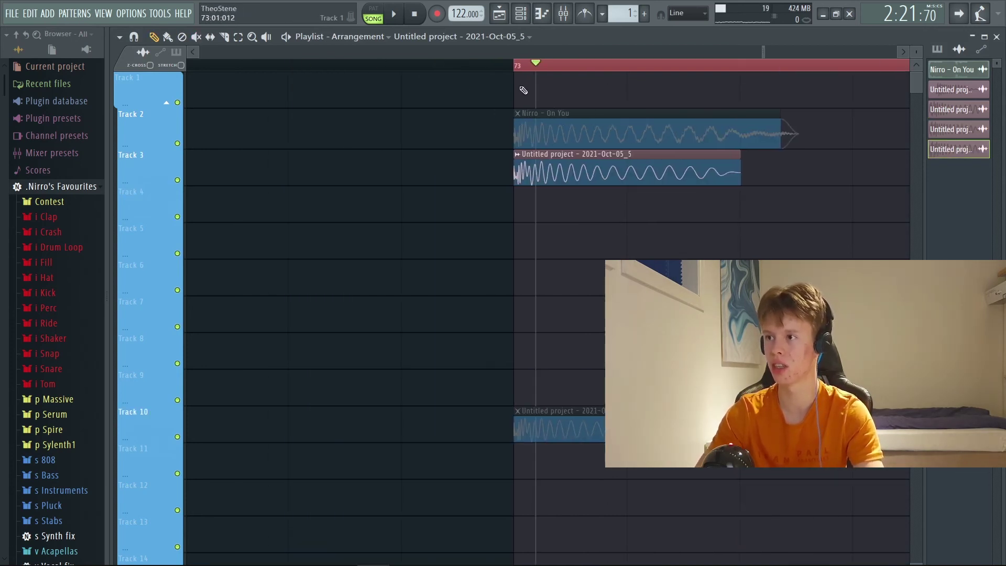
click(514, 63)
scroll(514, 64, up, 2)
key(t)
click(583, 131)
click(580, 173)
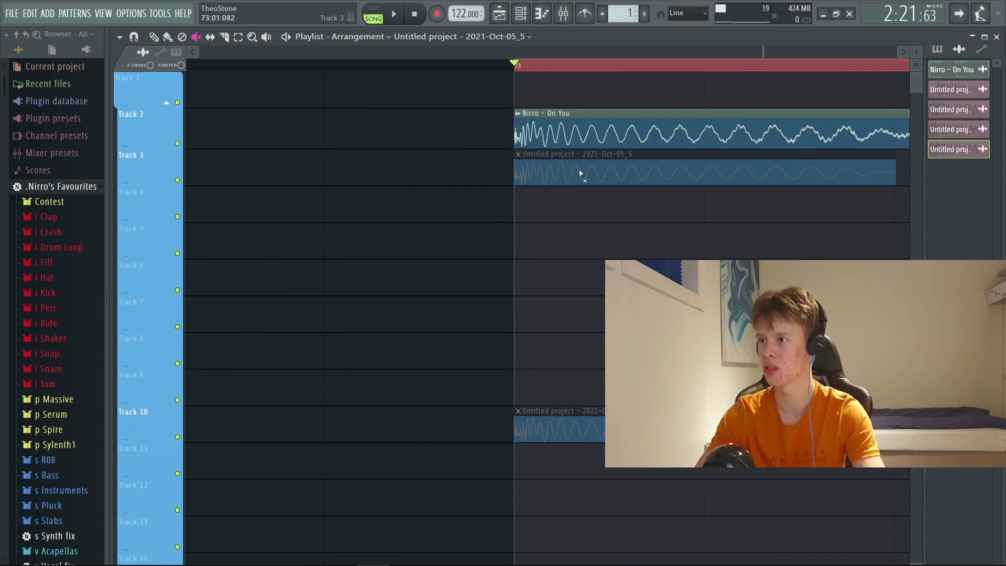
- Switch back to the draw tool and open the mixer
scroll(419, 285, right, 2)
scroll(481, 169, down, 2)
key(p)
click(564, 16)
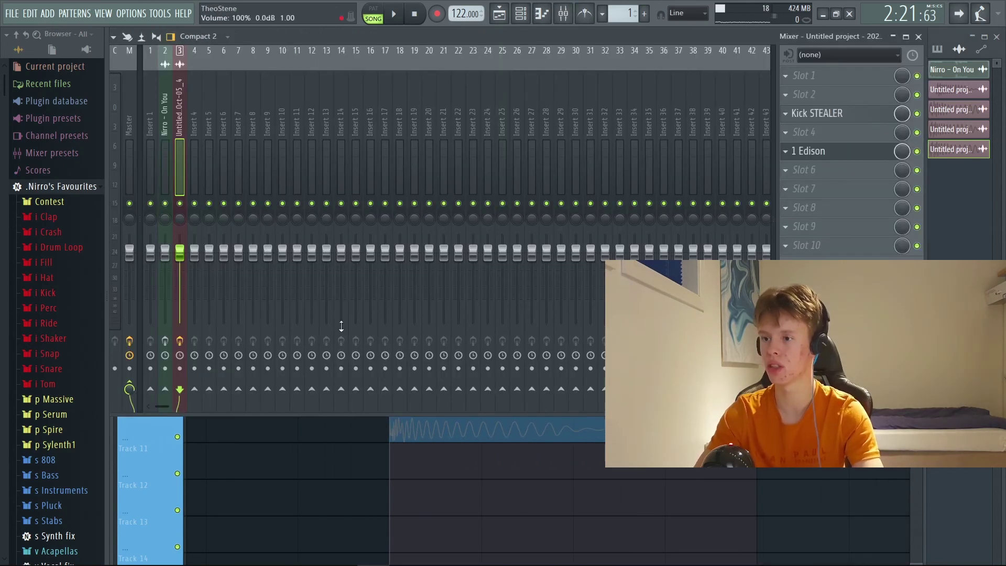
- Return to the playlist, play the Nirro - On You clip, mute it and unmute the Track 3 kick to hear the difference
click(285, 489)
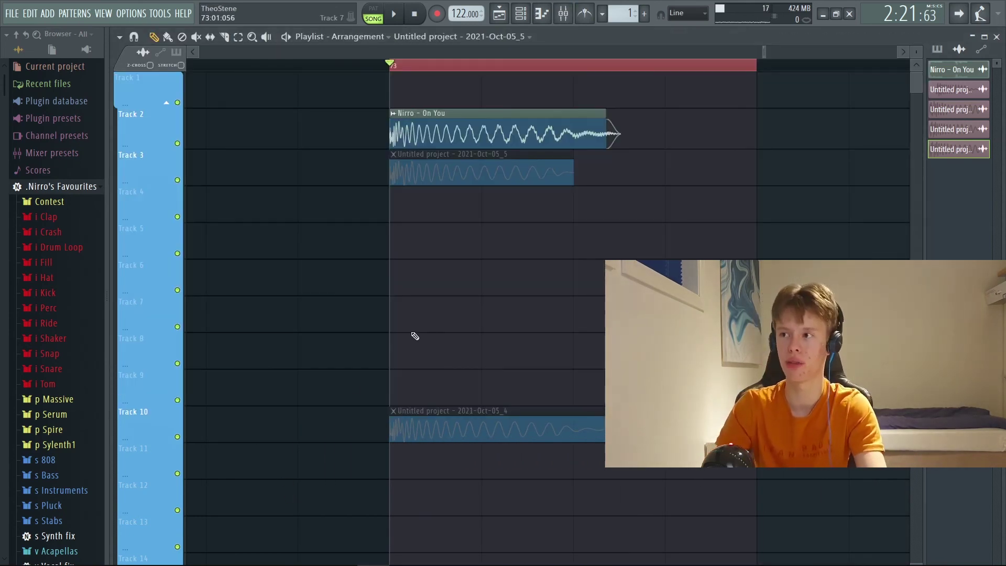
key(space)
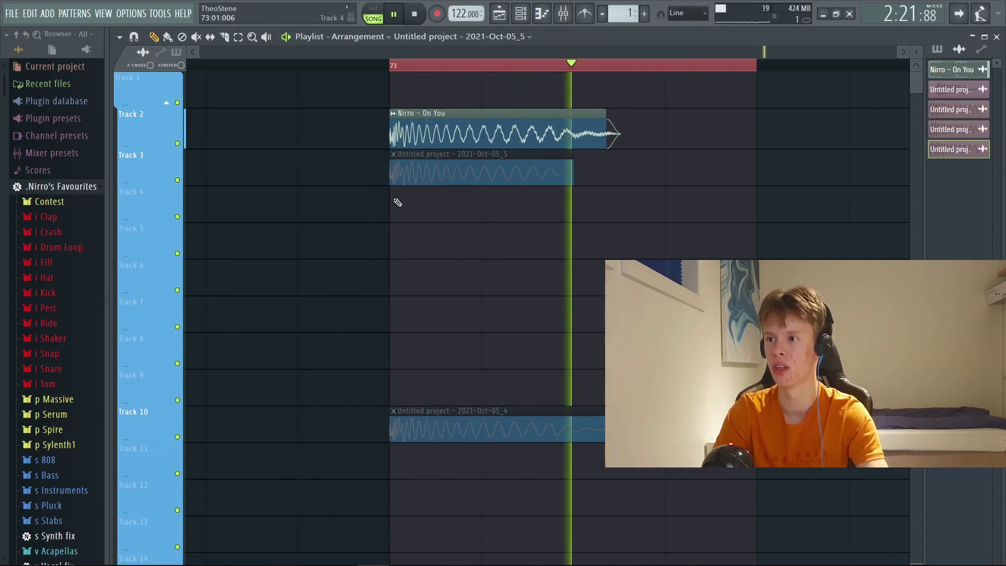
key(t)
click(411, 172)
click(434, 135)
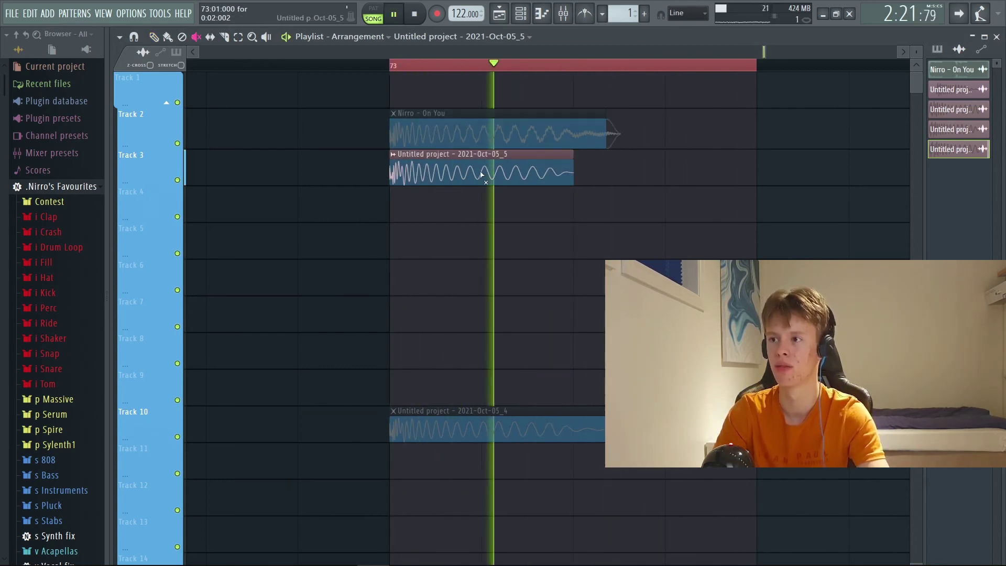
key(space)
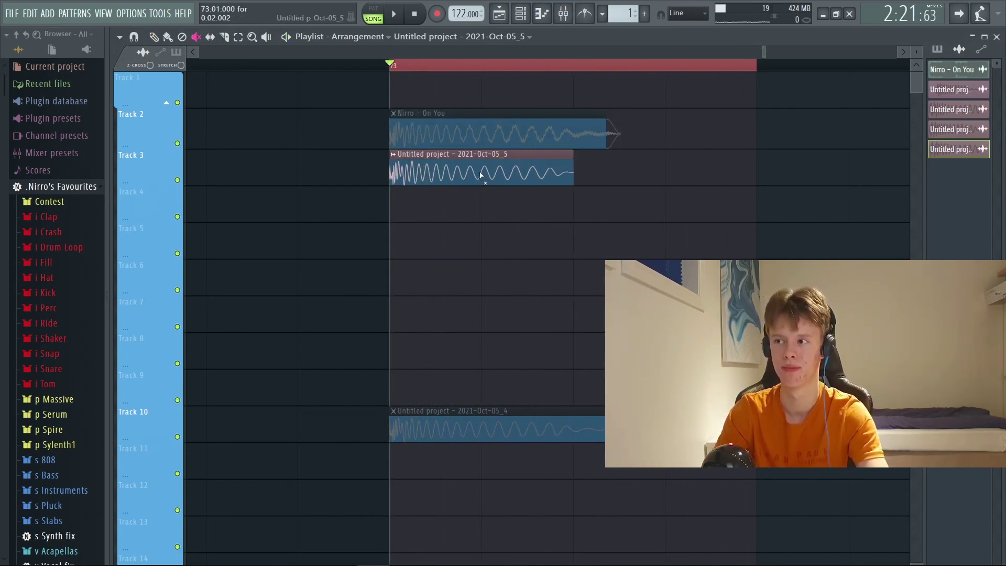
- Alternate the mutes between the Track 3 kick and the Nirro - On You clip during playback, ending with only the original active
key(space)
click(480, 176)
click(456, 135)
click(456, 136)
click(444, 175)
click(444, 176)
key(space)
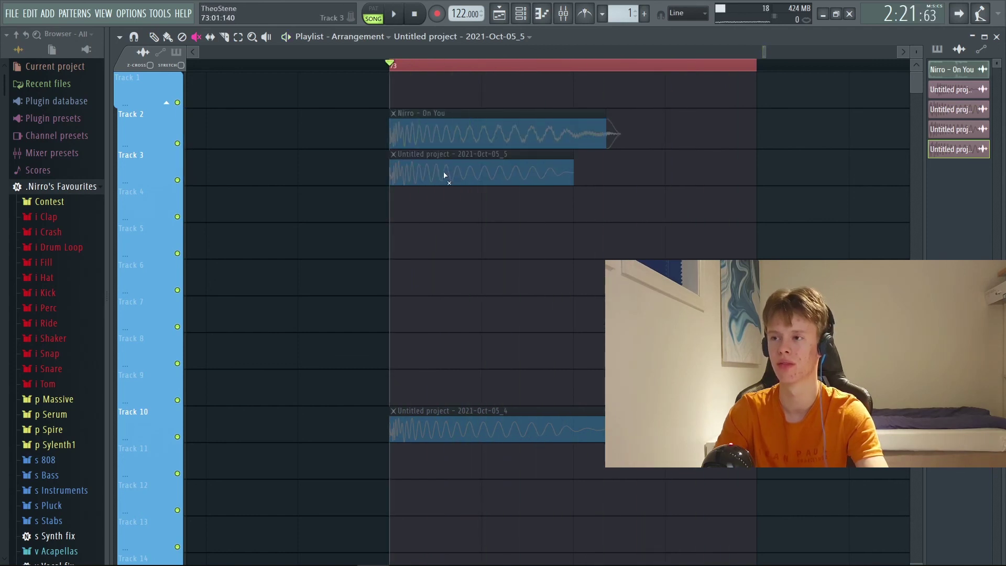
click(431, 136)
key(p)
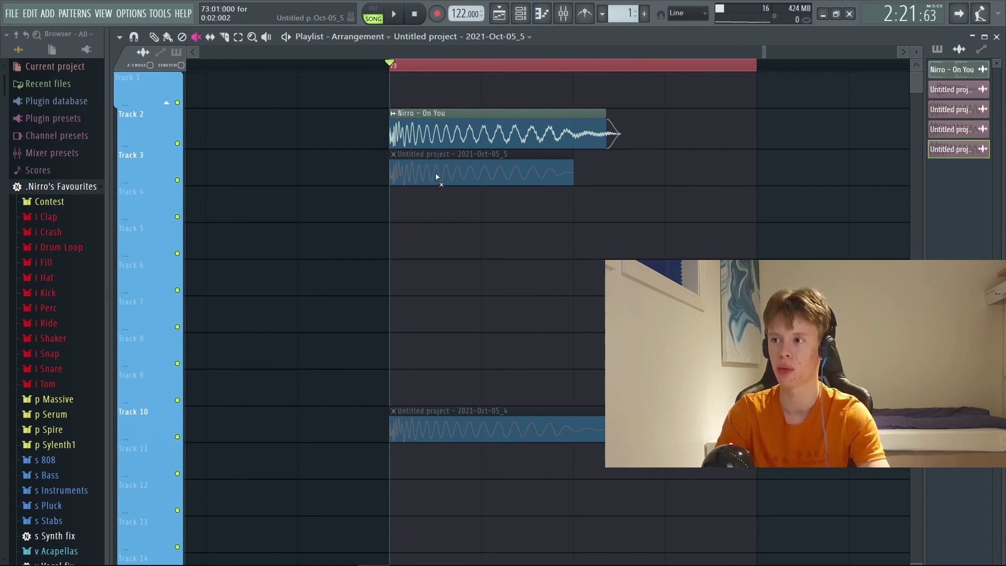
- Play the original clip once more, swap the mutes to the Track 3 kick and play that for comparison
key(space)
key(space)
drag(436, 171, 442, 134)
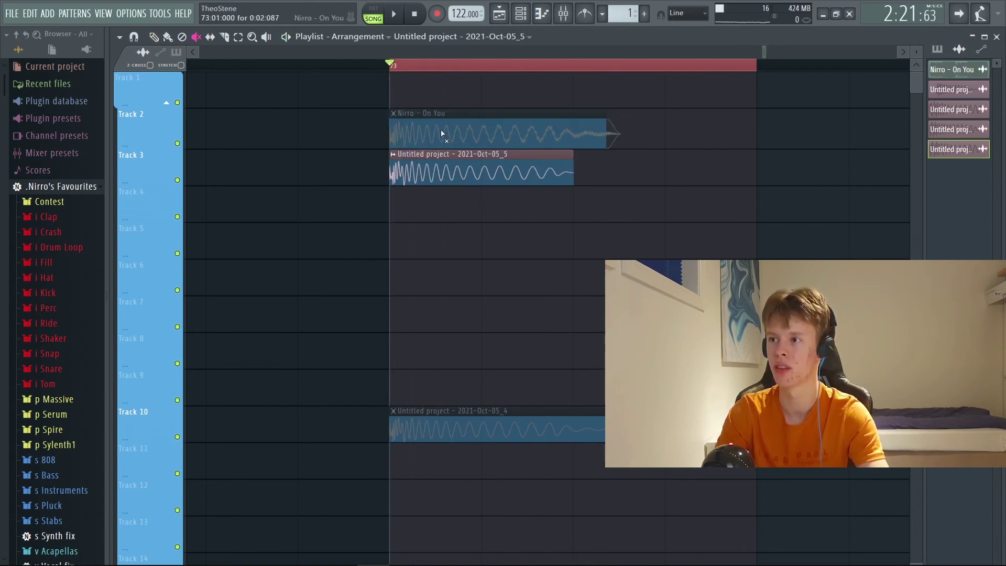
key(space)
key(space)
- Overlay the new kick on the Nirro - On You clip in Track 2 to compare their waveforms
scroll(491, 157, up, 3)
key(p)
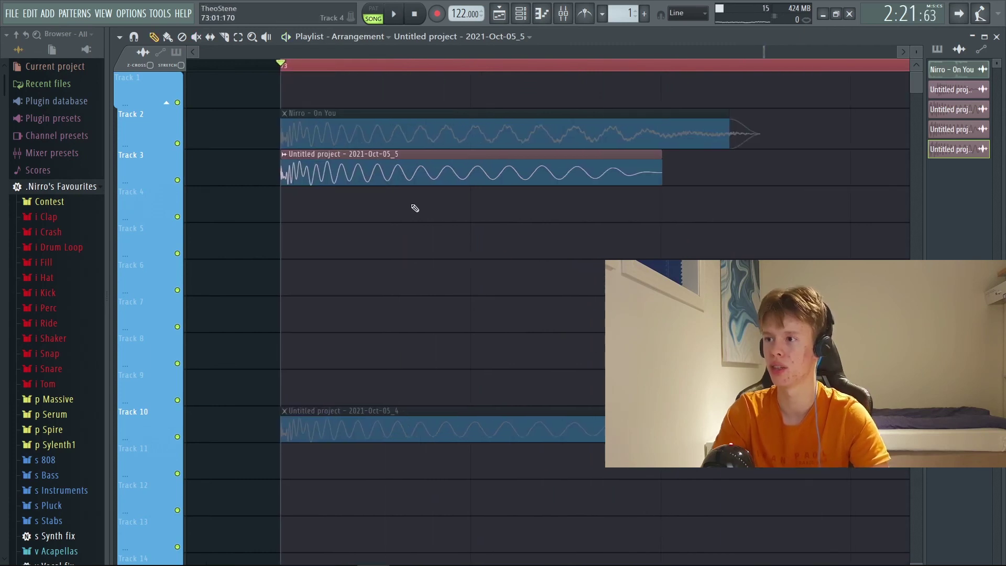
drag(387, 140, 386, 128)
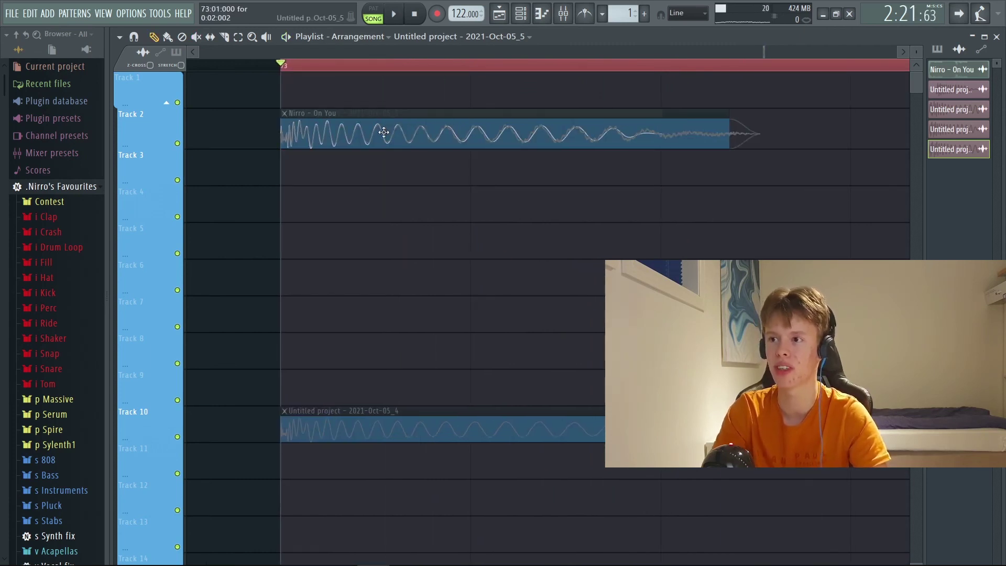
- Review the effect chain on the Nirro - On You mixer channel, including its second ShaperBox, and return to the playlist
key(F9)
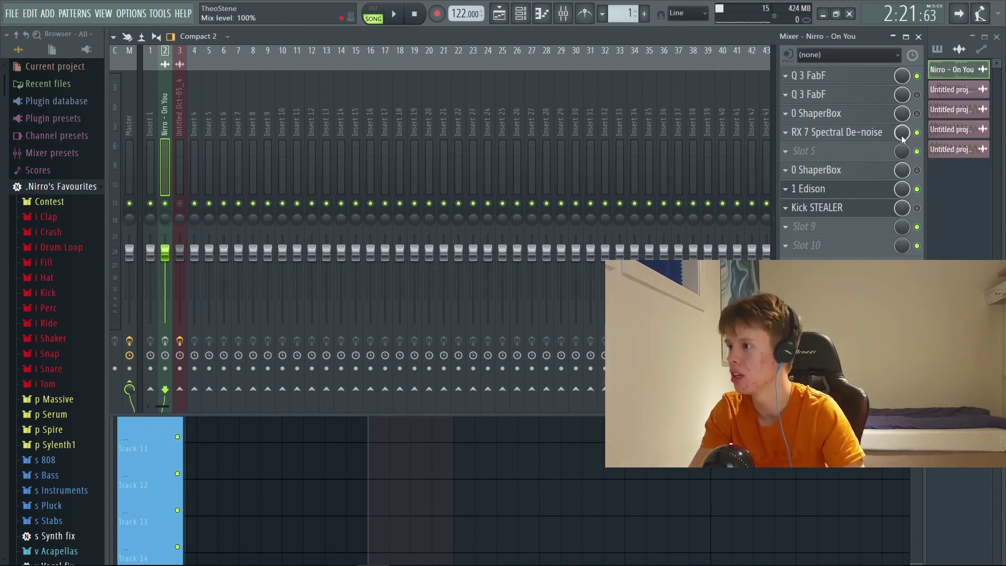
click(833, 170)
right_click(530, 521)
- Play the Nirro - On You clip, mute it and unmute the kick on Track 4 to audition it
key(space)
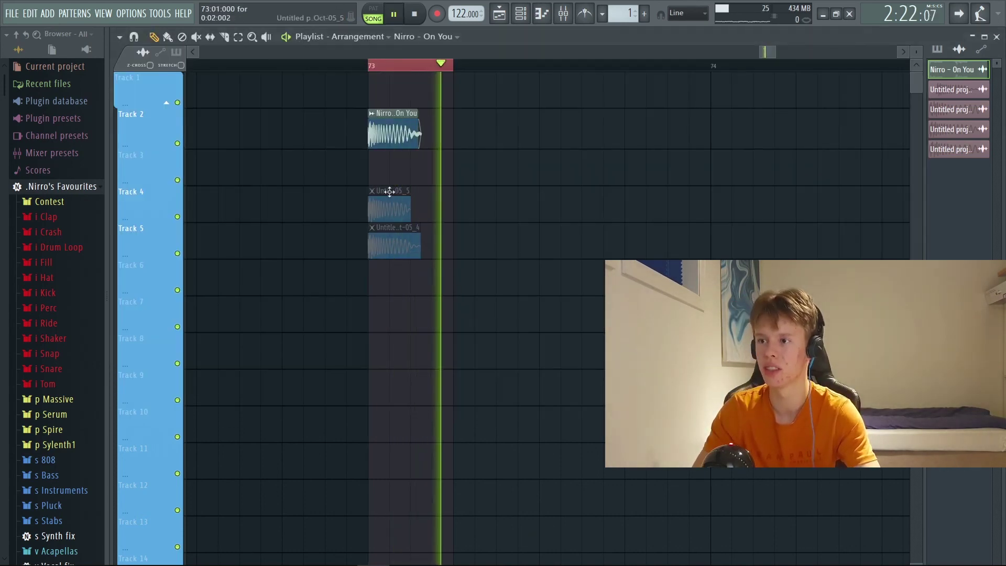
key(space)
click(389, 210)
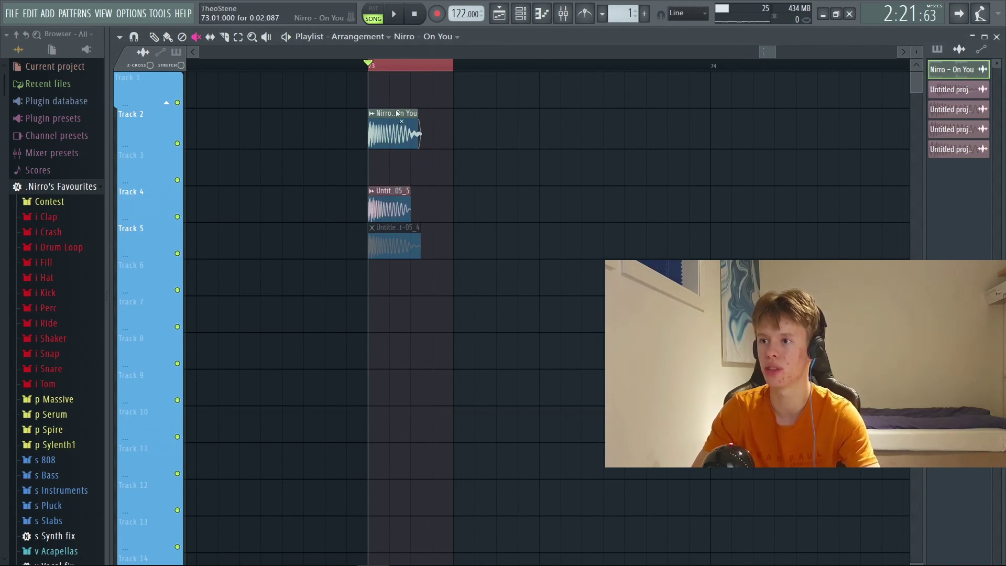
click(395, 128)
key(space)
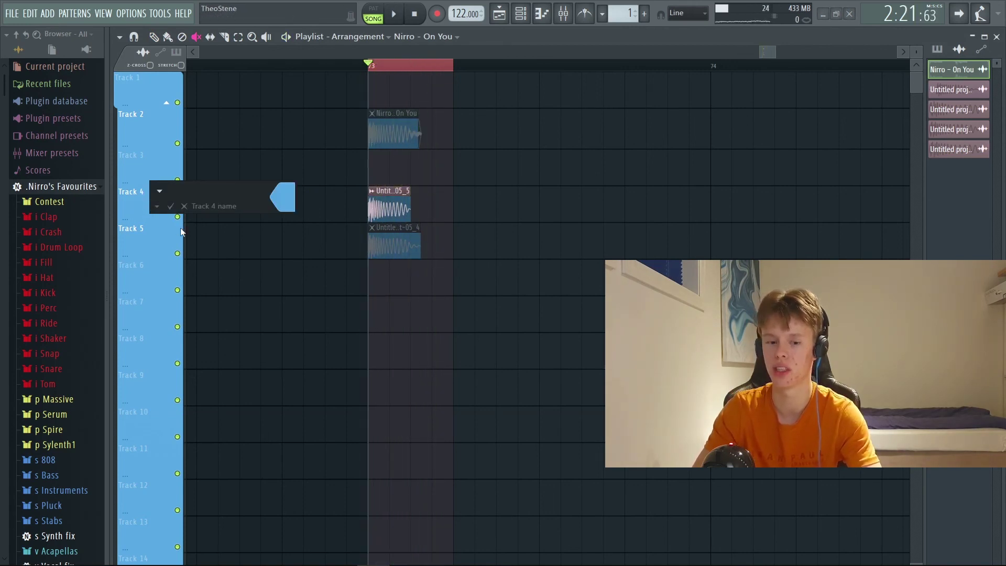
- Rename Track 4 as WITH DENOISE
text(WITH )
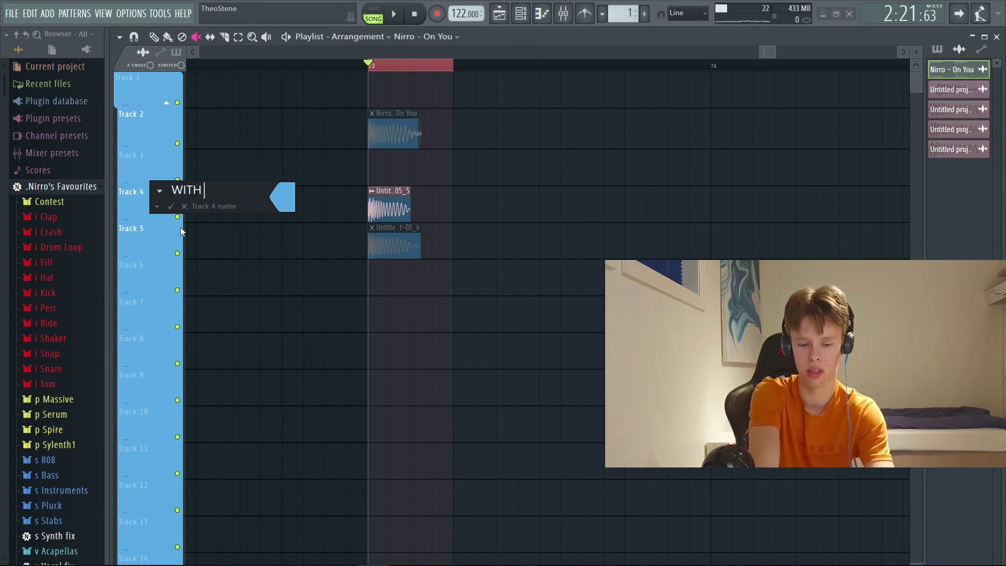
text(DENOISE)
key(Return)
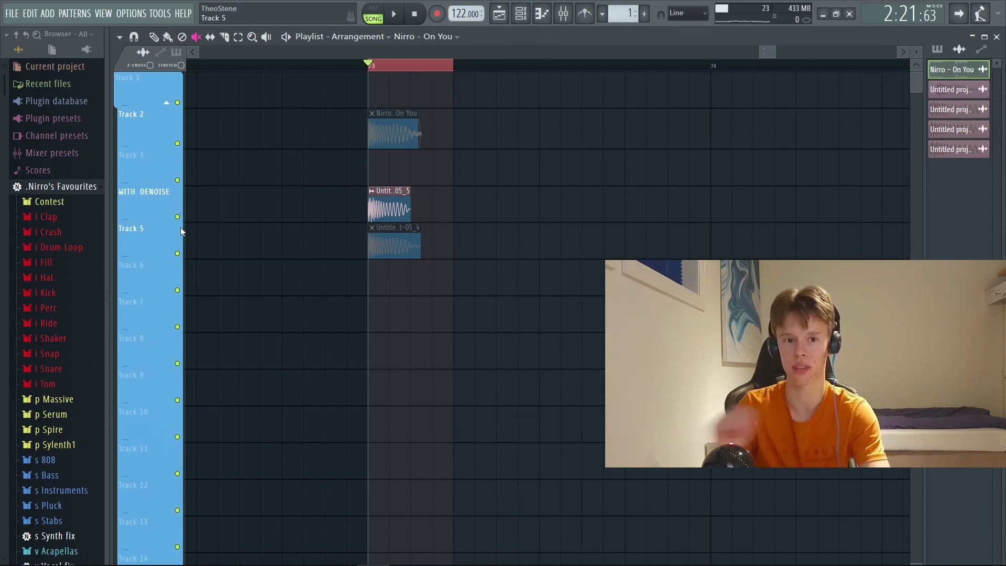
- Toggle the mutes of the Nirro - On You clip and the WITH DENOISE kick, ending with only the denoised kick active
click(394, 193)
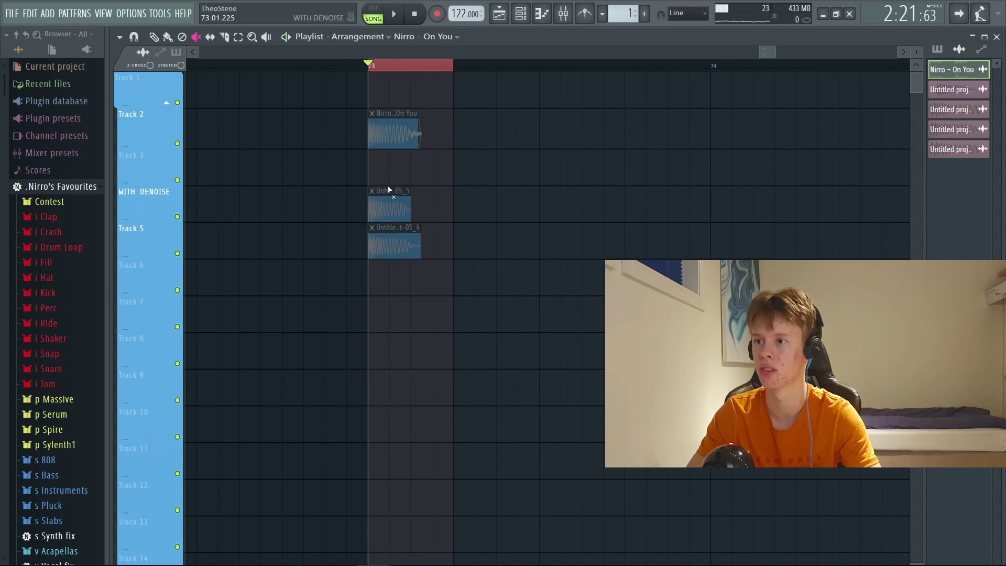
click(388, 135)
click(390, 135)
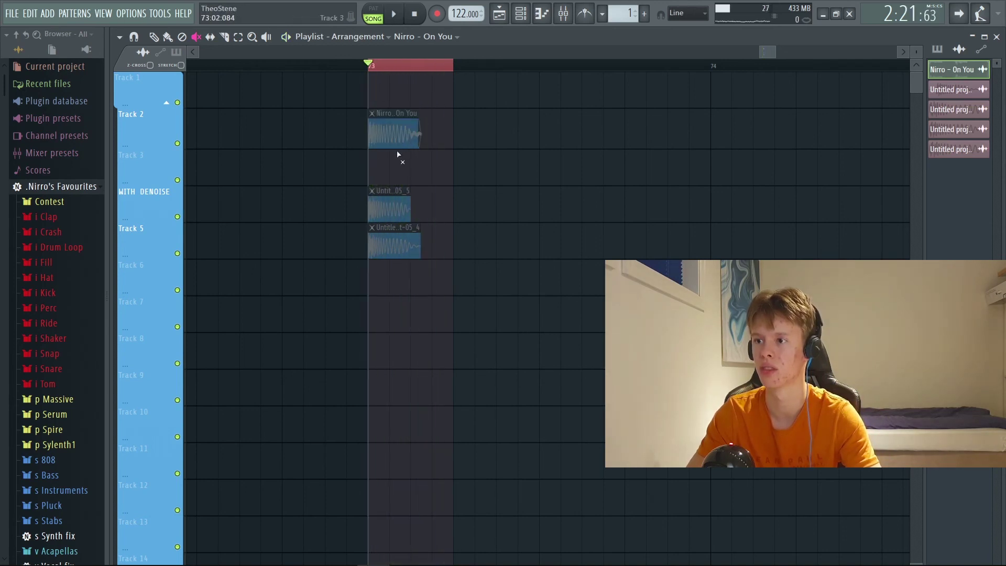
click(388, 210)
key(space)
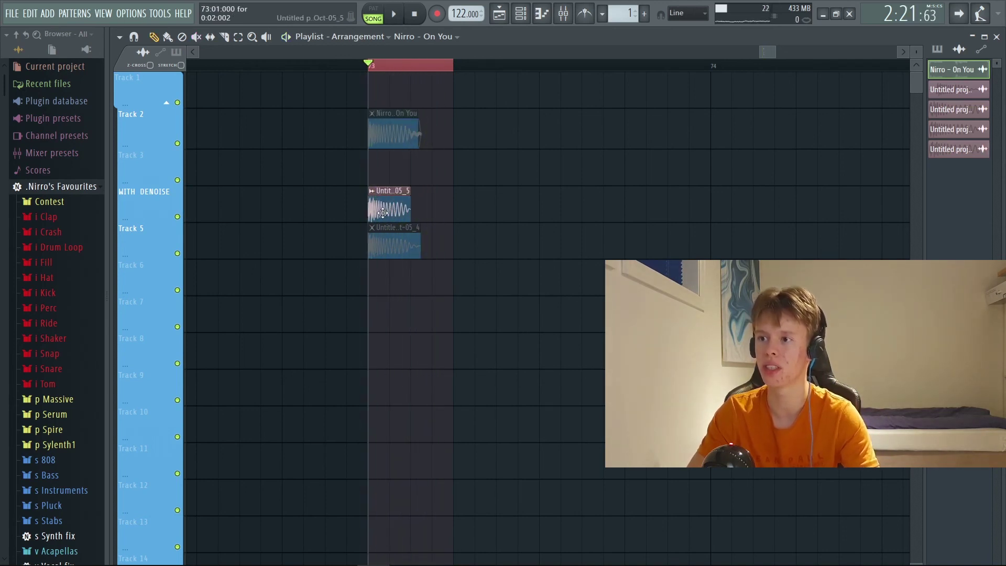
scroll(382, 212, up, 4)
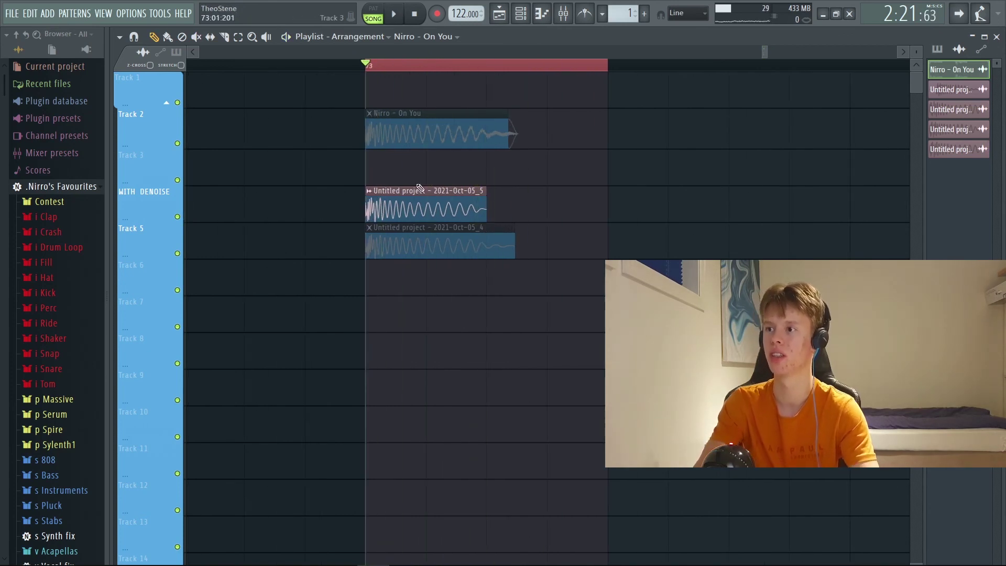